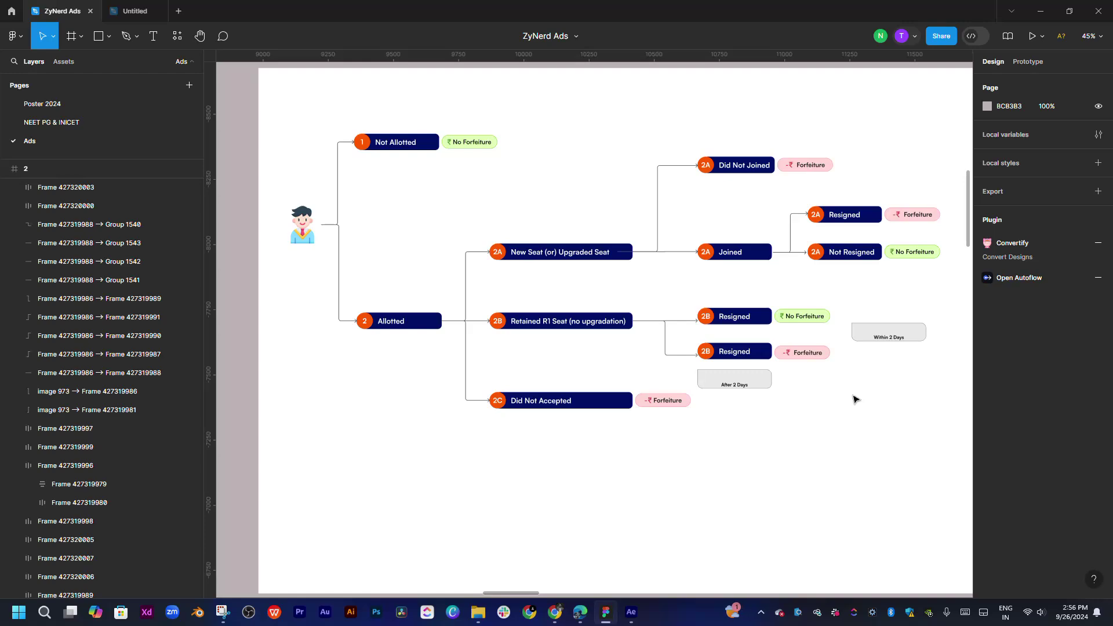
- Pan and zoom the Figma canvas to about 69% on the Instagram story - 1 flowchart
drag(857, 400, 410, 388)
drag(812, 423, 622, 427)
scroll(626, 289, up, 5)
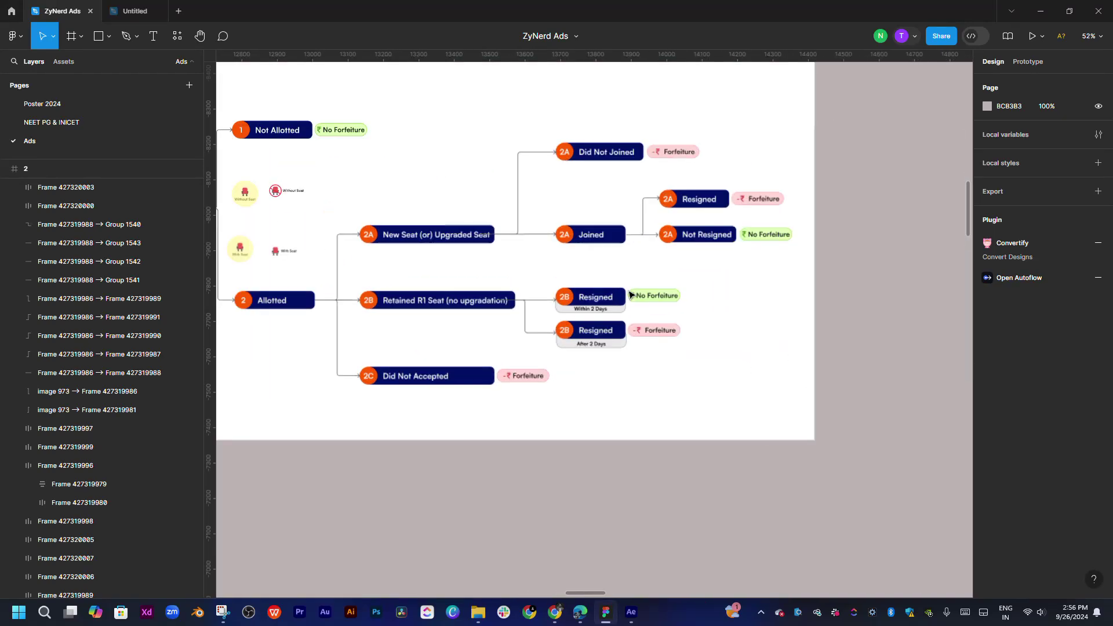
drag(425, 299, 545, 296)
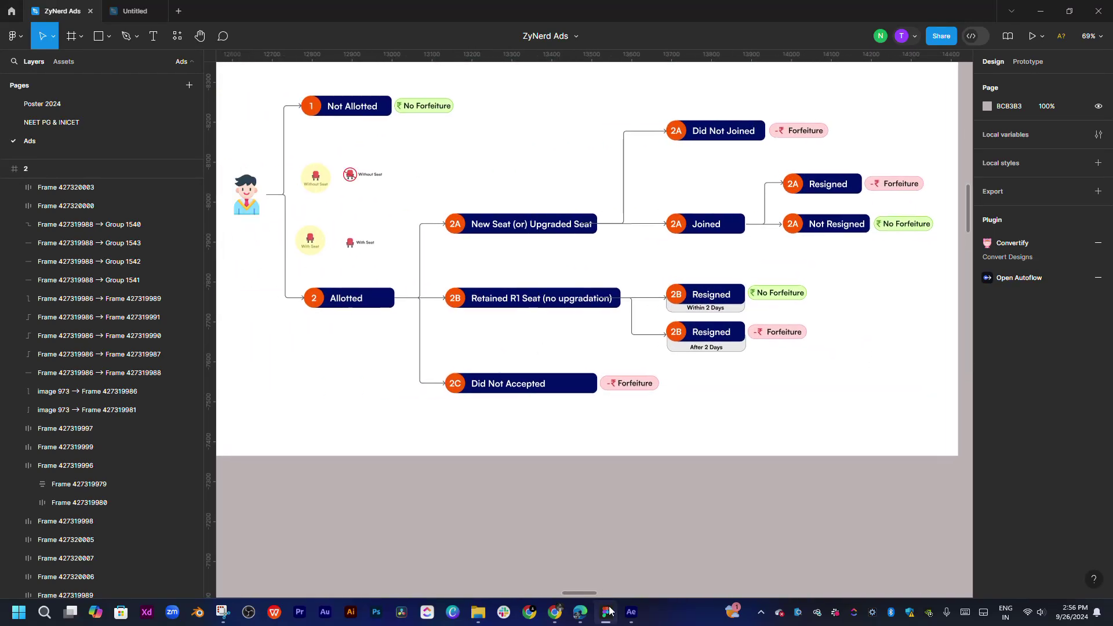
- In After Effects, duplicate the Forfeiture tag layer
click(632, 613)
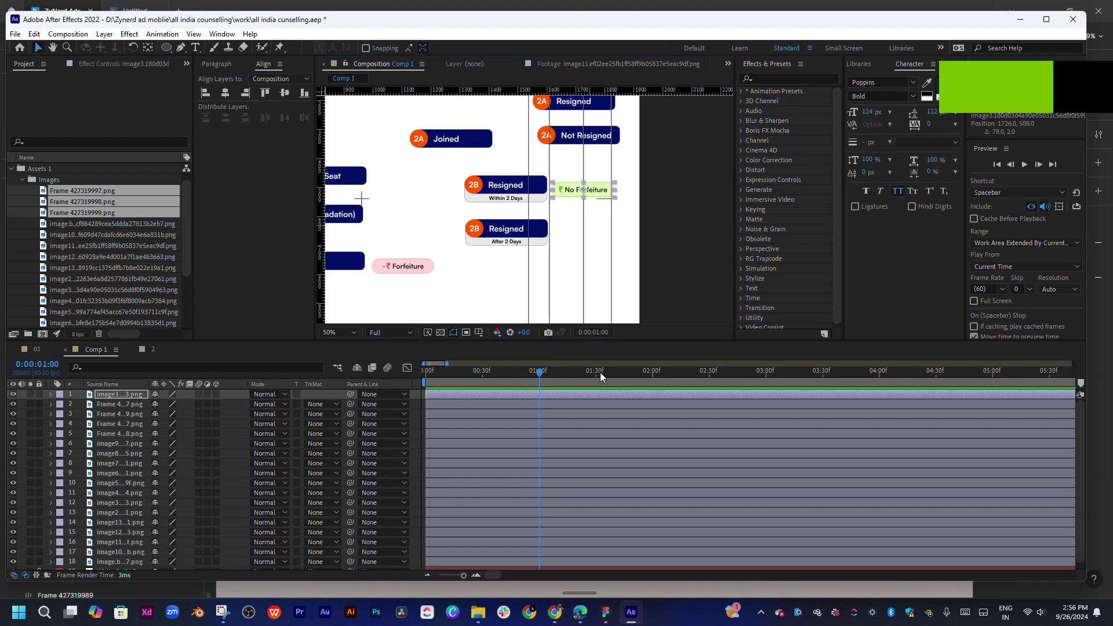
click(607, 614)
click(616, 619)
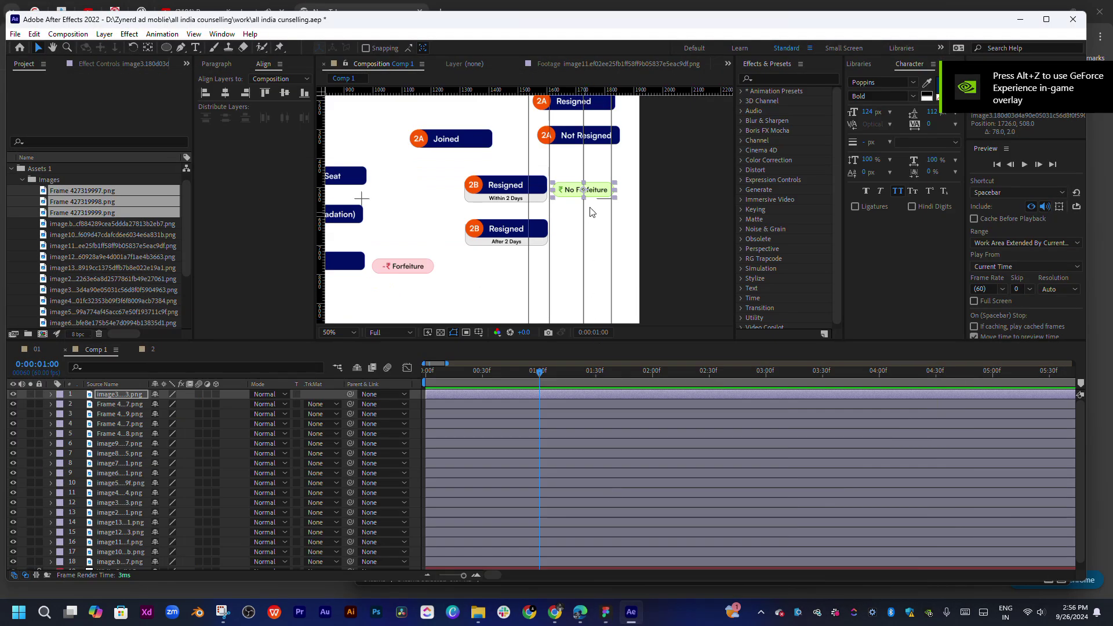
click(408, 266)
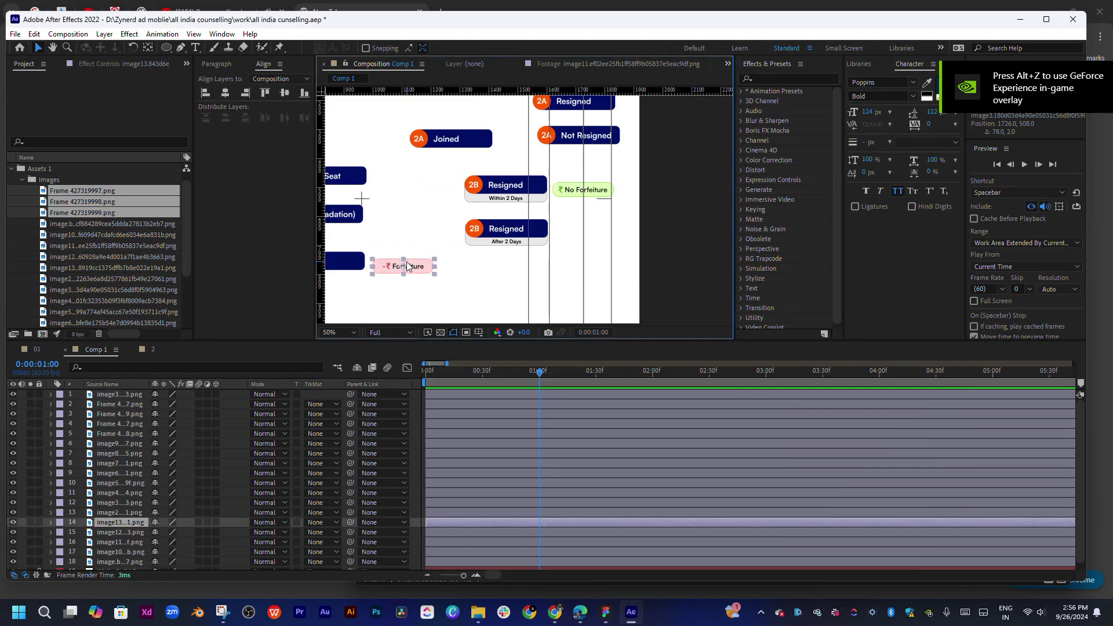
key(ctrl+d)
- Bring the Forfeiture copy to the top, place it beside the After 2 Days box, and zoom to 25%
key(ctrl+shift+bracketleft)
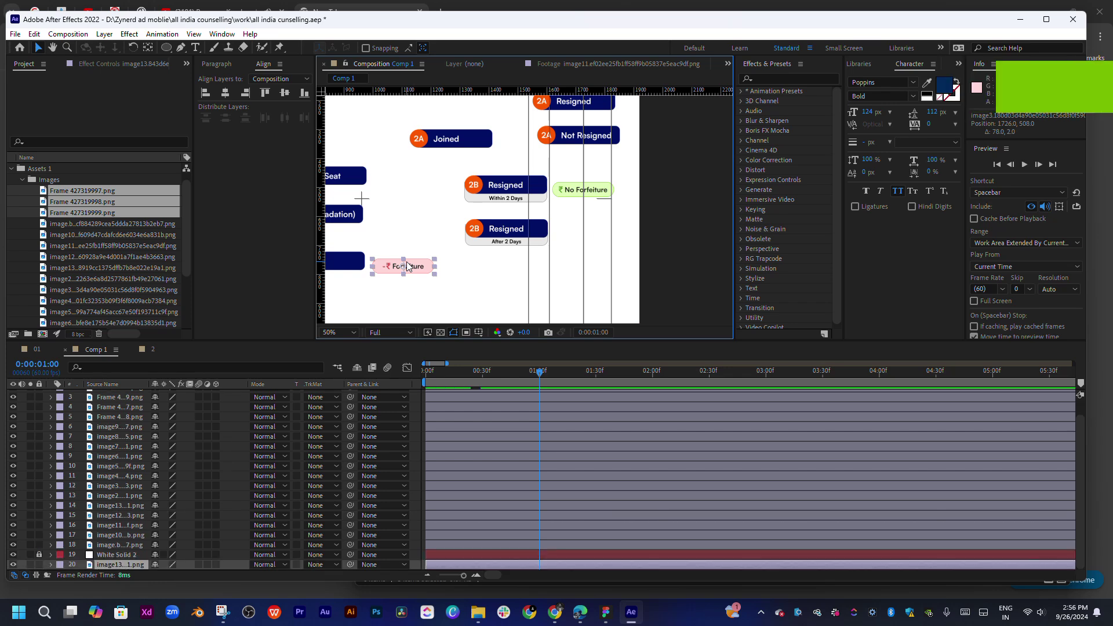
key(ctrl+shift+bracketright)
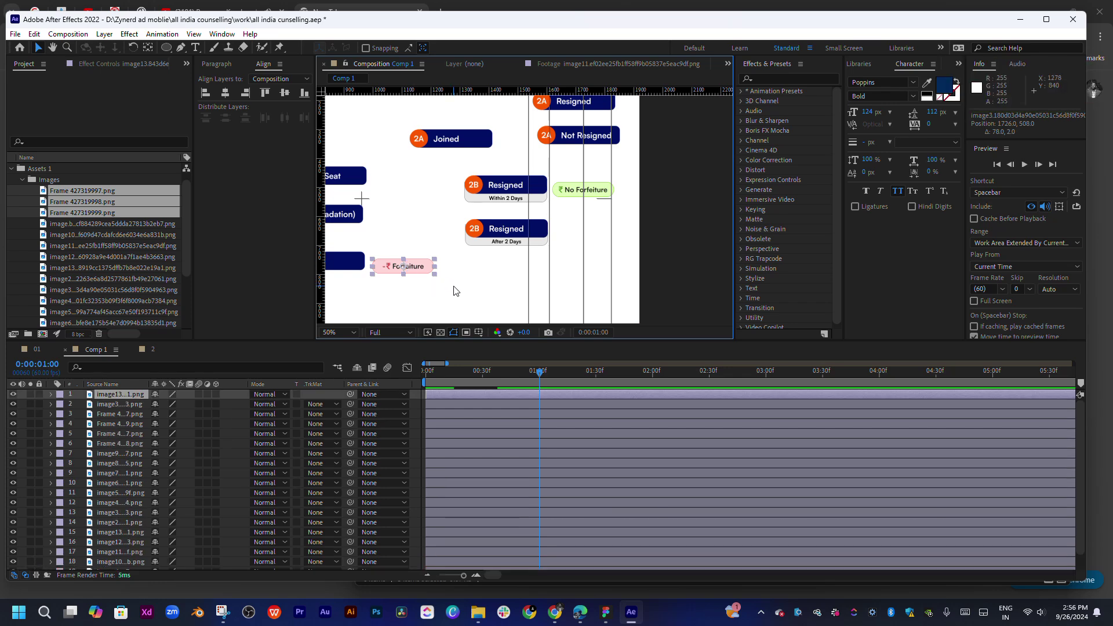
drag(430, 257, 607, 232)
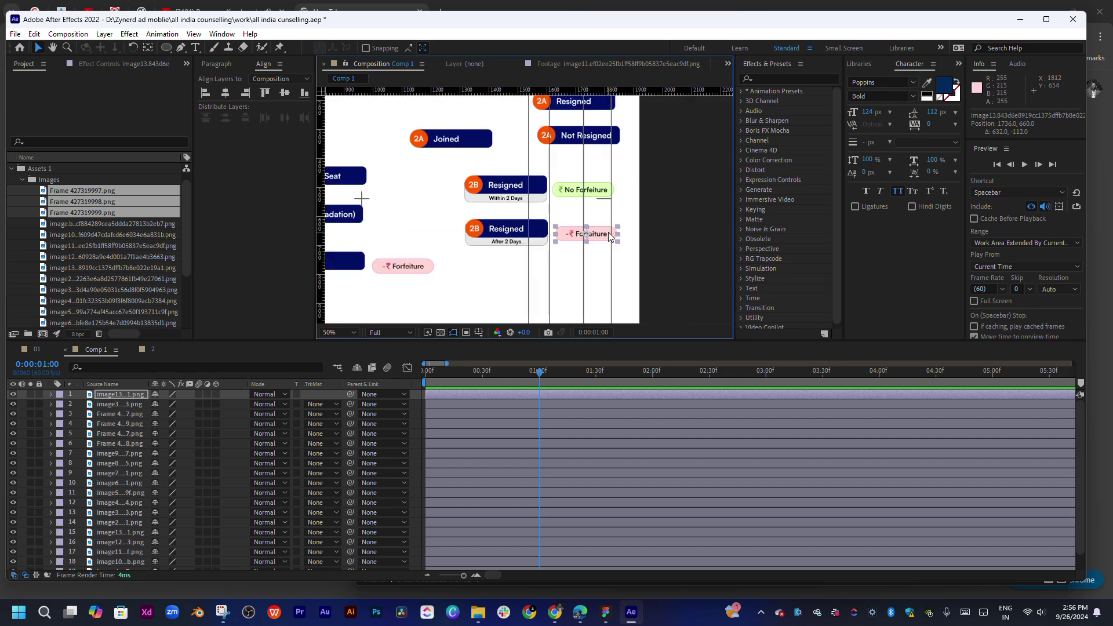
scroll(555, 225, down, 2)
click(683, 229)
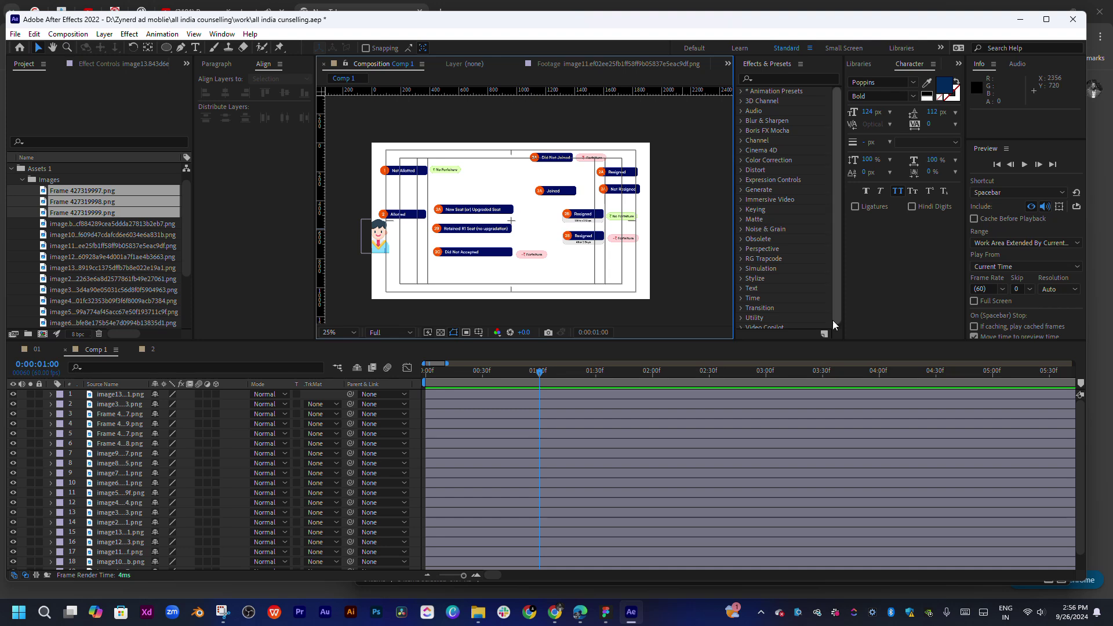
- Hide rulers and guides and turn on the grid and proportional grid in the composition
click(478, 331)
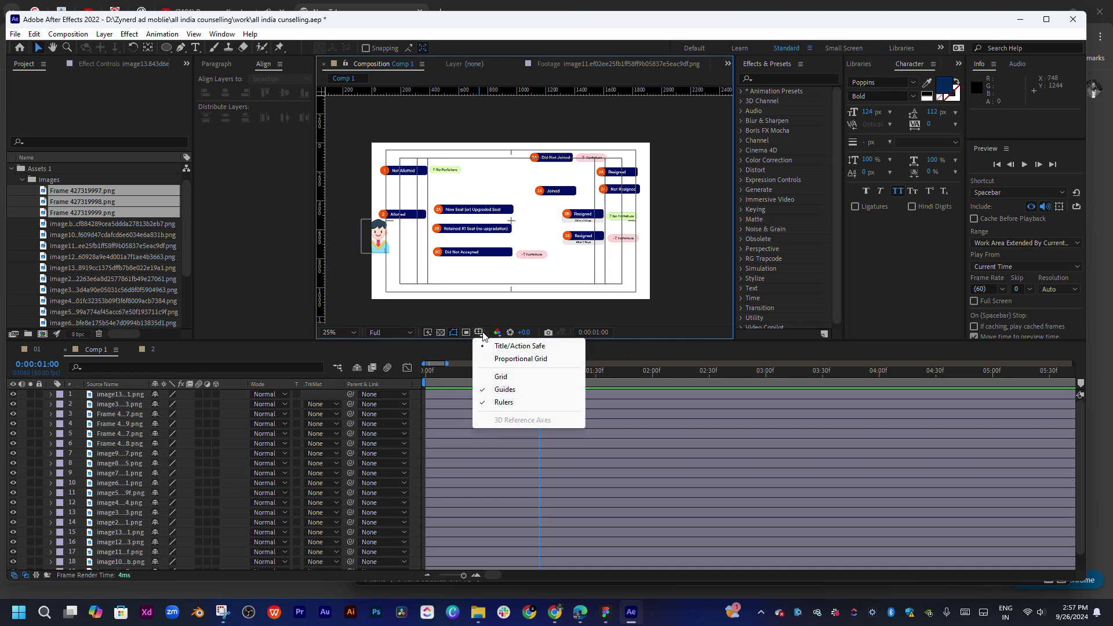
click(504, 401)
click(478, 332)
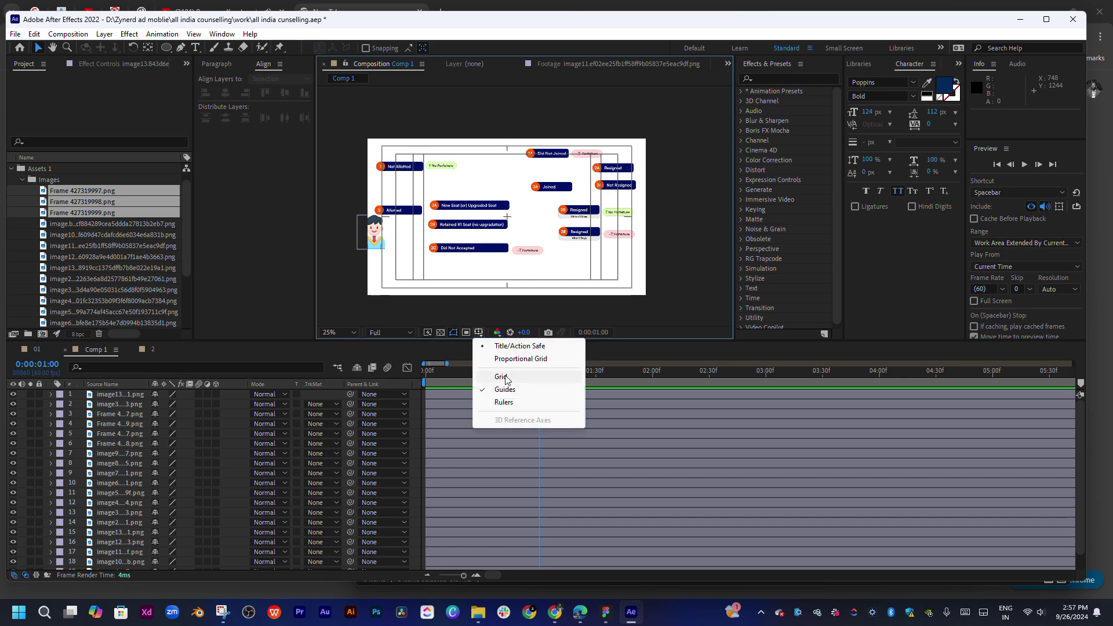
click(511, 376)
click(478, 332)
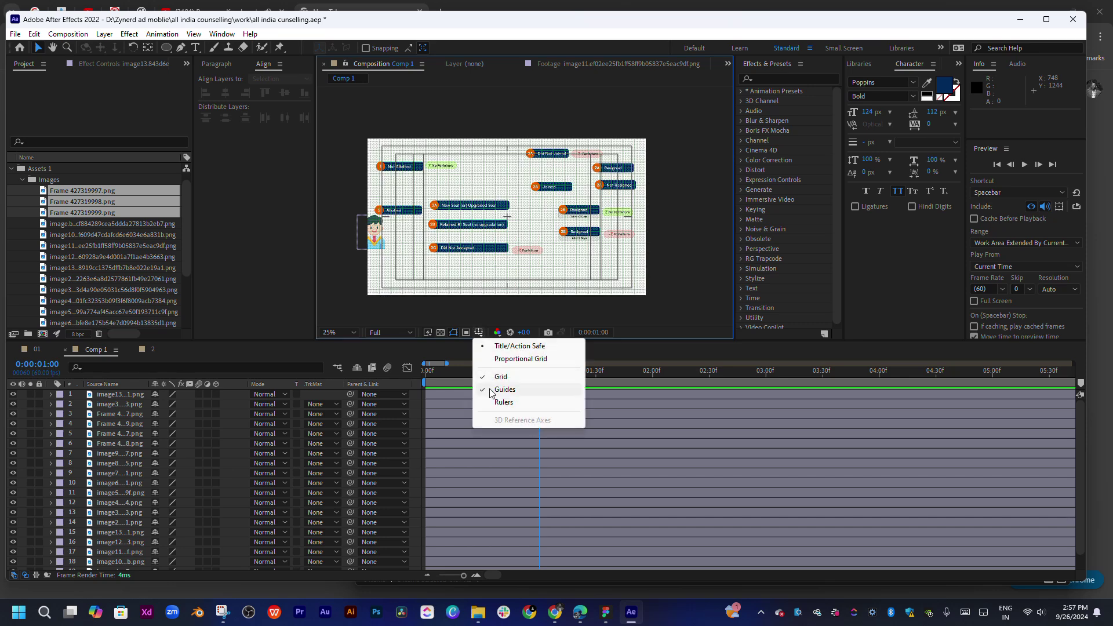
click(478, 333)
click(479, 332)
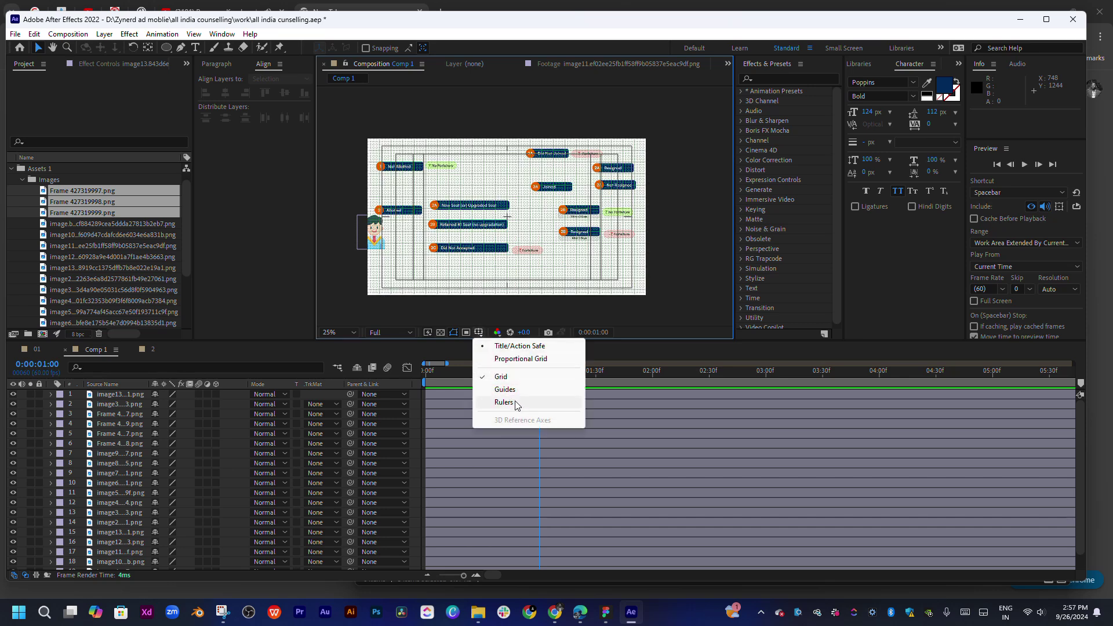
click(510, 359)
key(period)
key(period)
key(comma)
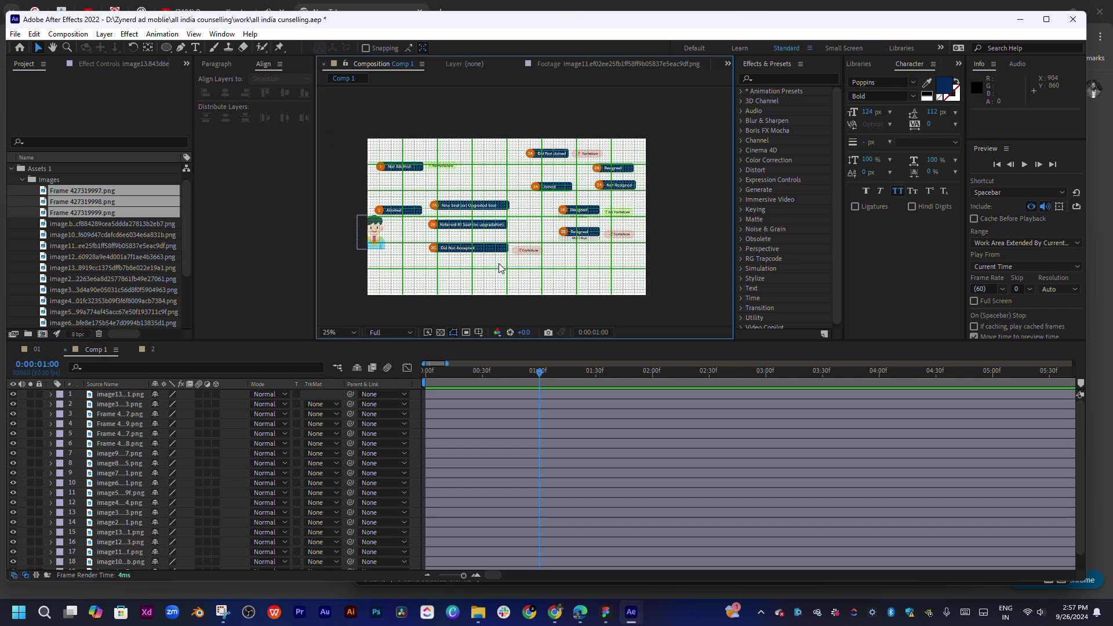
key(comma)
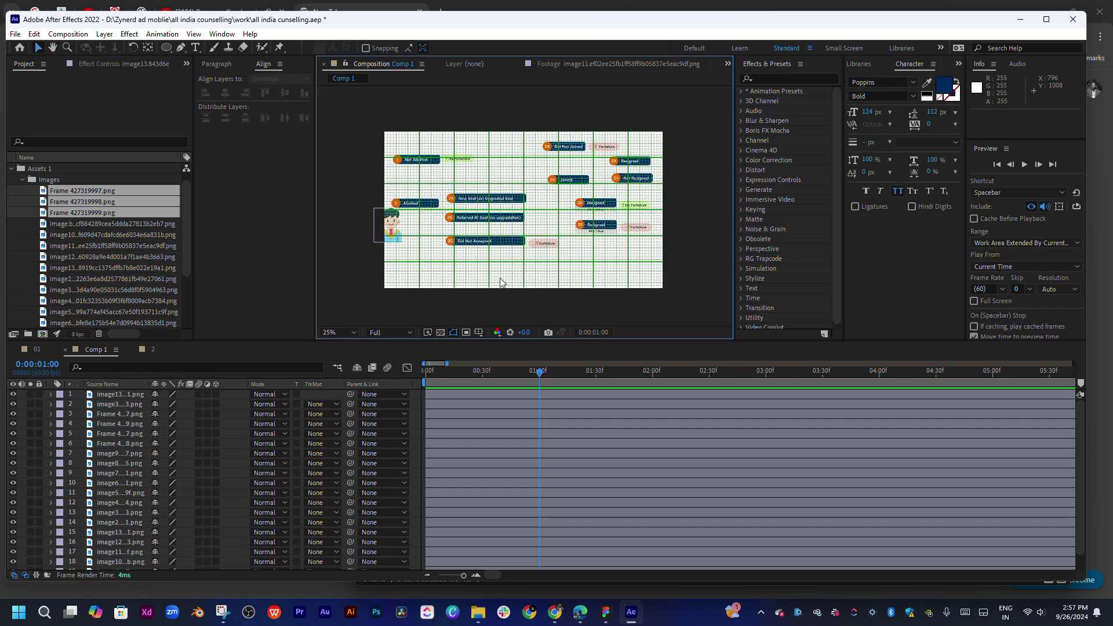
- Keep the proportional grid, zoom to 50% on the right-hand branches, then compare in Figma
click(479, 333)
click(500, 346)
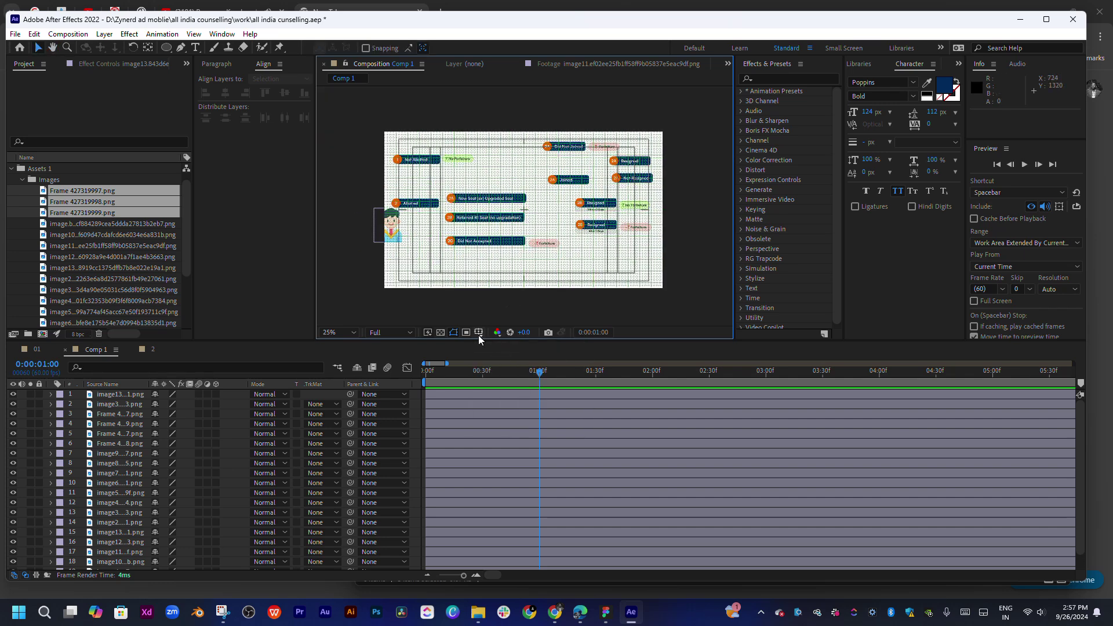
click(478, 334)
click(511, 359)
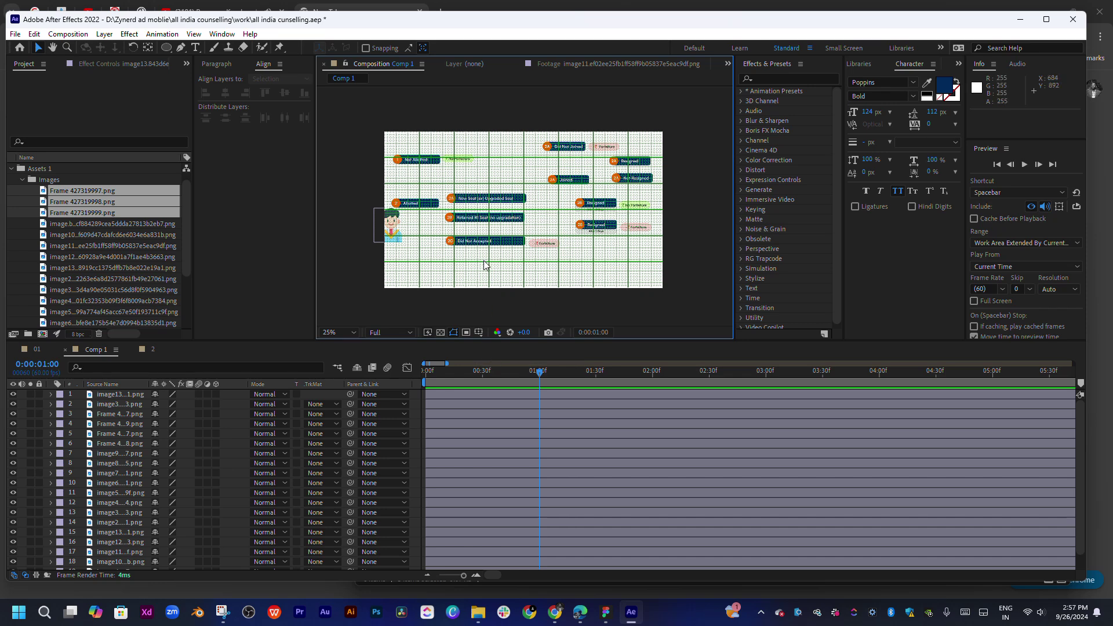
drag(483, 259, 489, 265)
key(period)
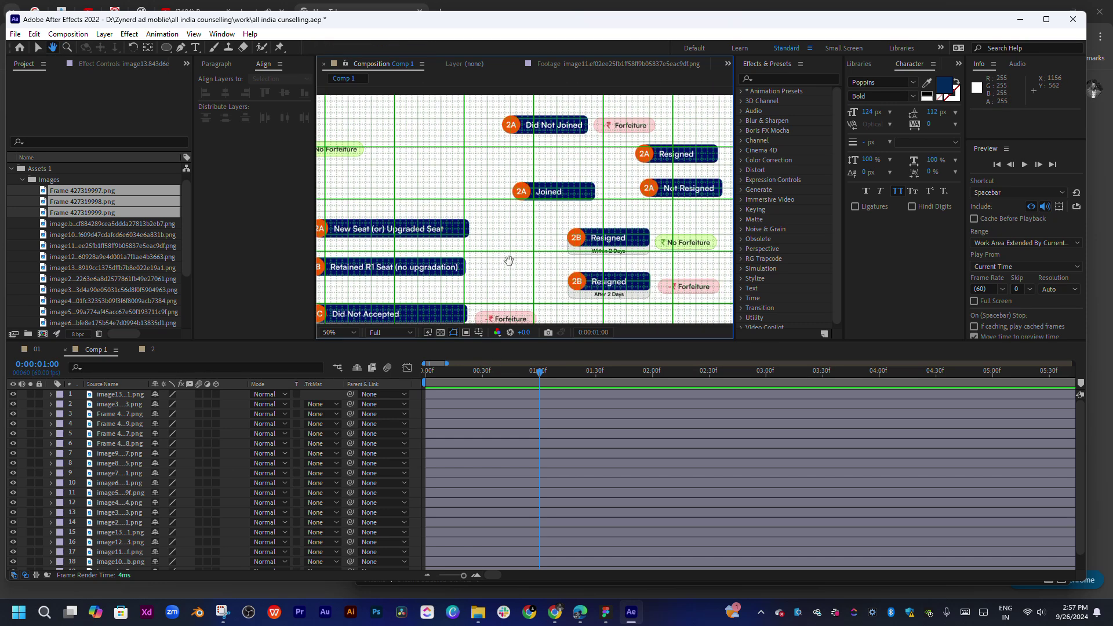
drag(514, 215, 519, 242)
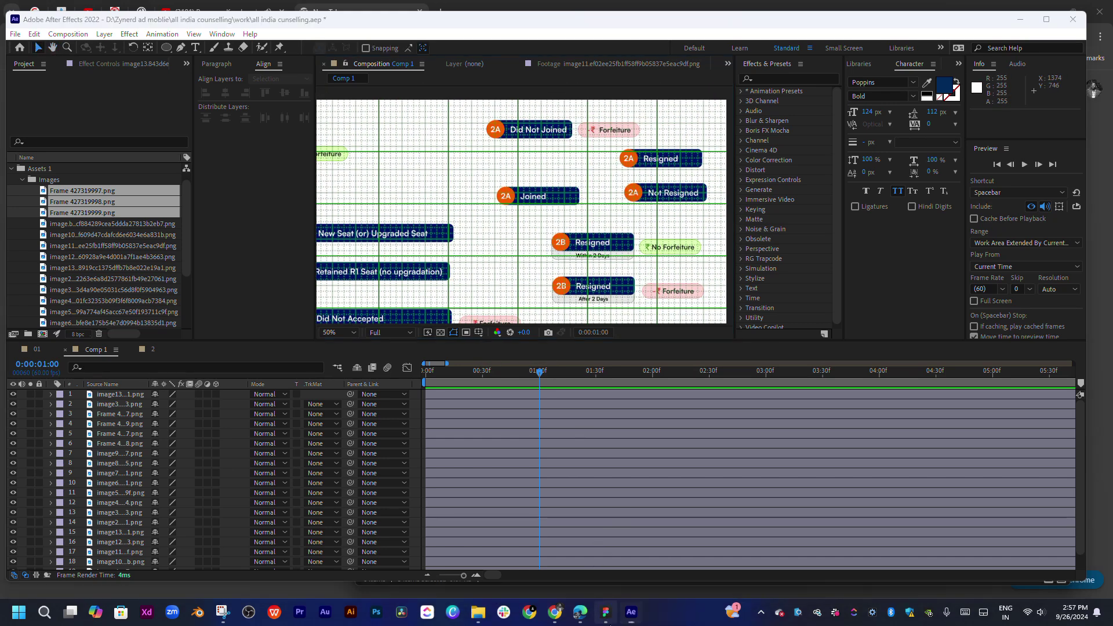
click(606, 613)
drag(418, 236, 474, 283)
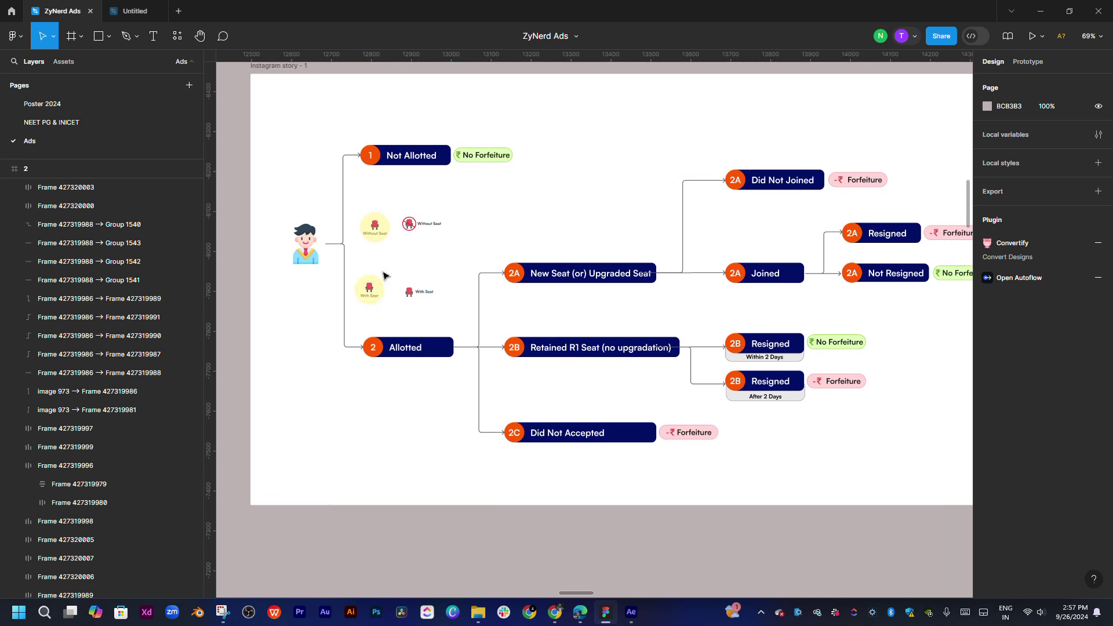
- Zoom the Figma canvas to 139% on the Without Seat and With Seat icons
click(375, 232)
drag(375, 249, 748, 250)
scroll(745, 234, down, 2)
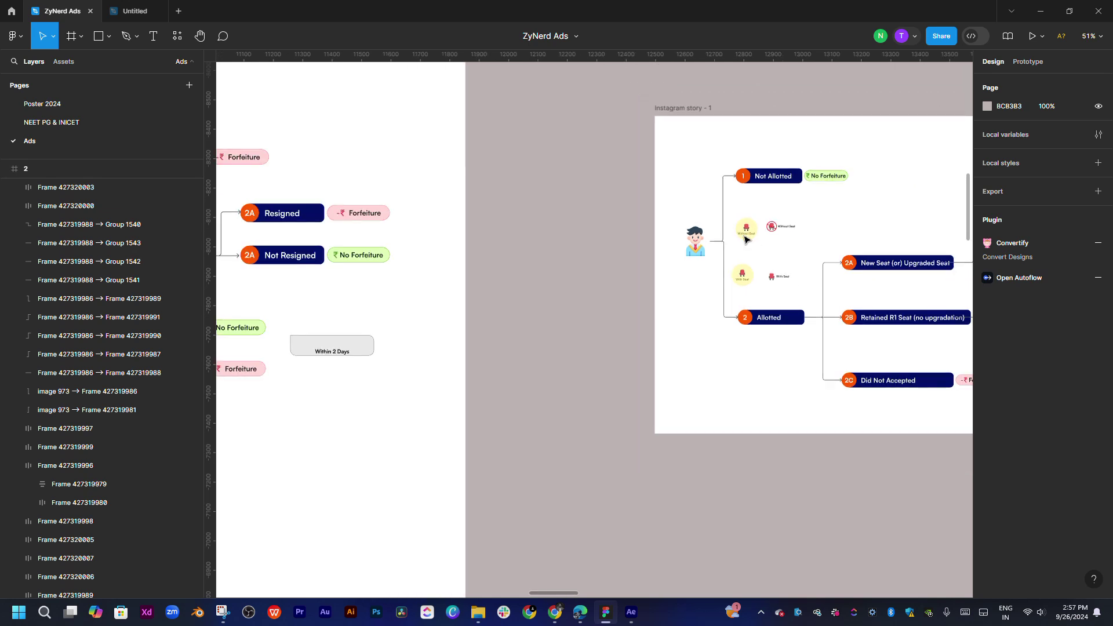
scroll(745, 235, up, 5)
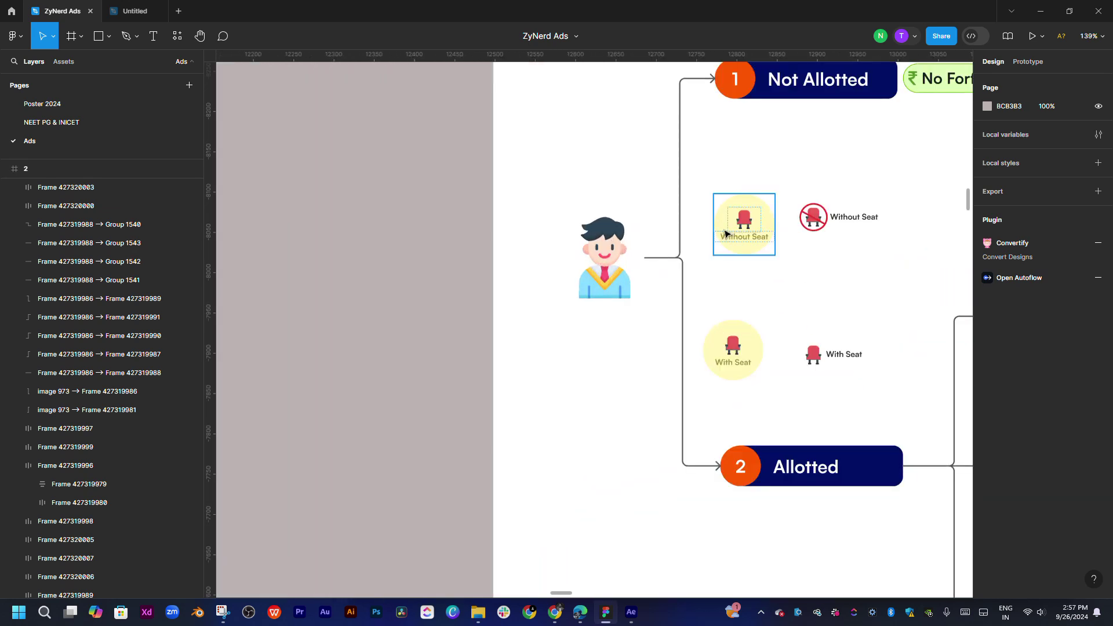
click(780, 232)
click(814, 217)
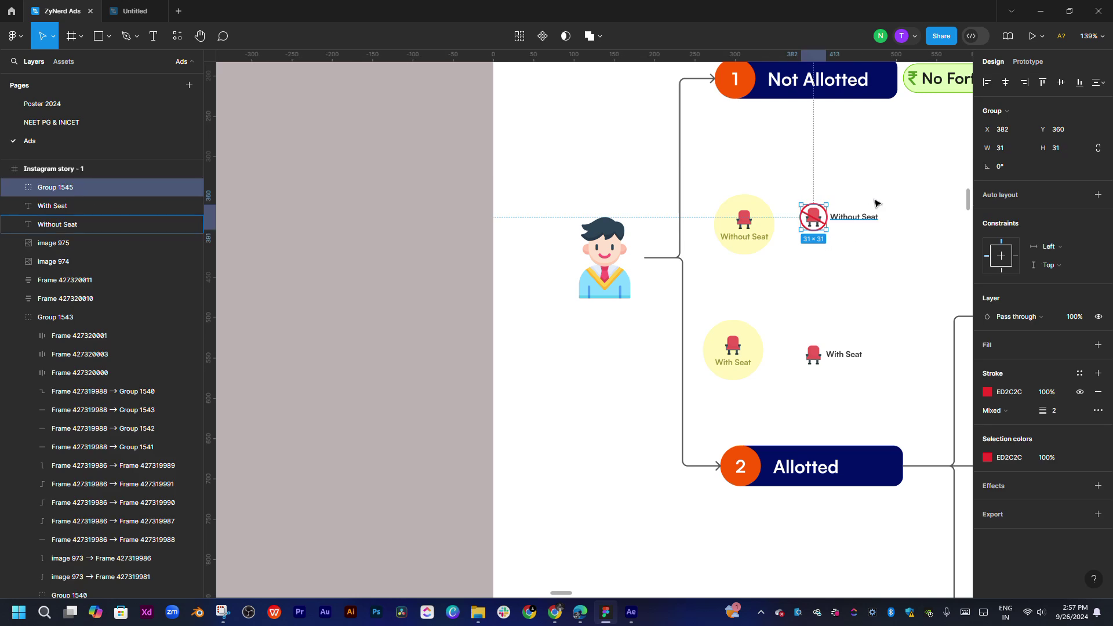
double_click(853, 217)
shift+click(814, 217)
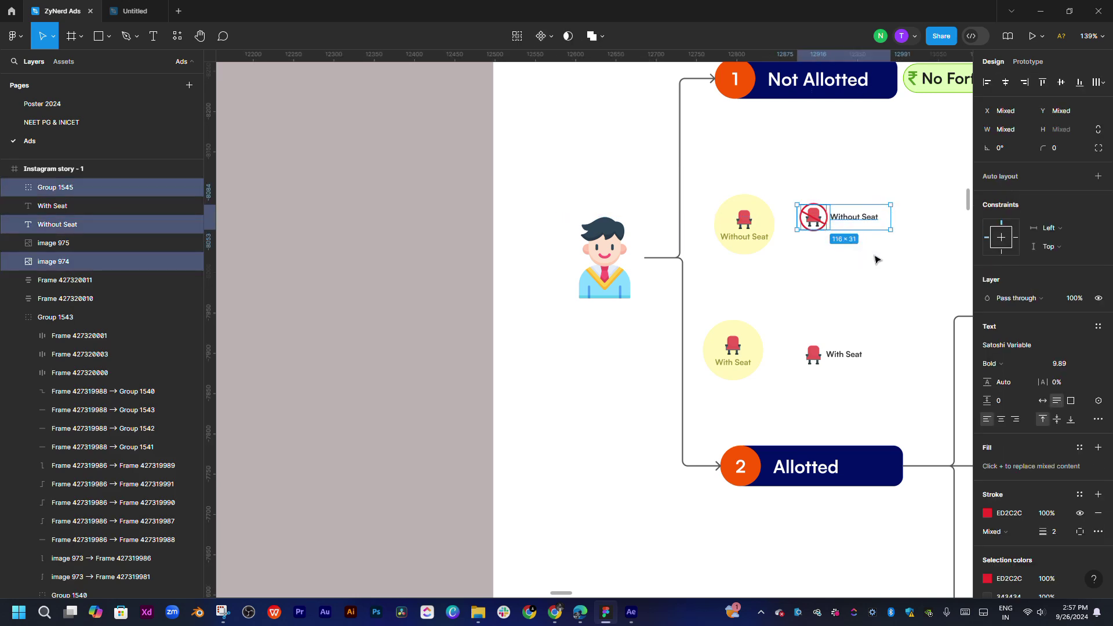
scroll(877, 259, right, 3)
scroll(878, 259, down, 1)
scroll(1052, 457, down, 3)
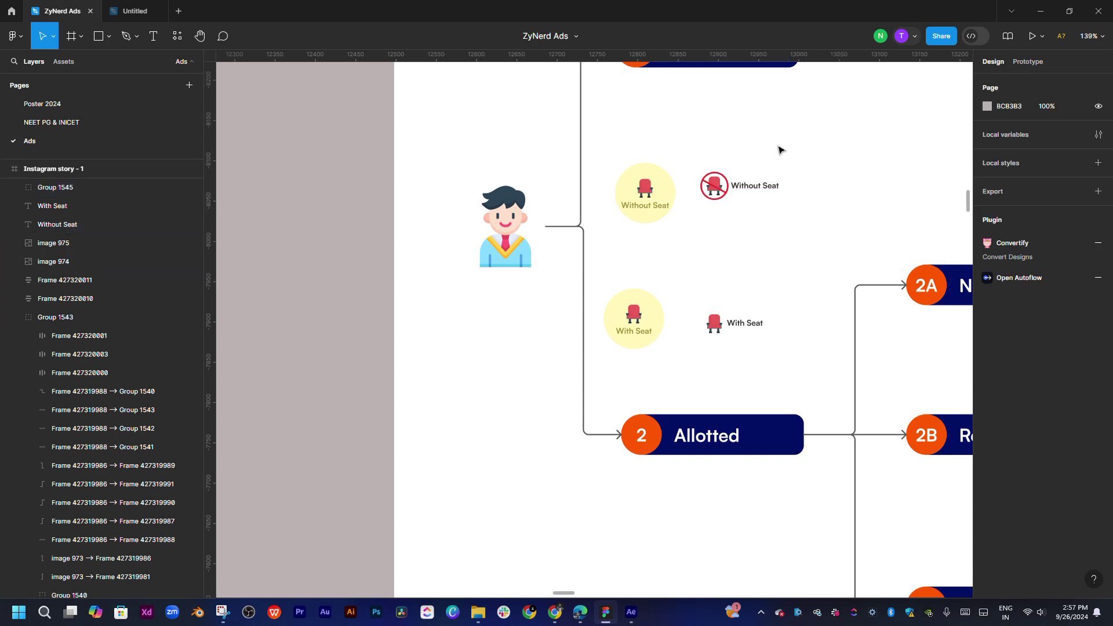
- Marquee-select both seat icons with their labels and scroll the Design panel to Export
mouse_move(776, 149)
mouse_down()
mouse_move(748, 182)
mouse_move(754, 224)
mouse_up()
click(717, 221)
click(714, 187)
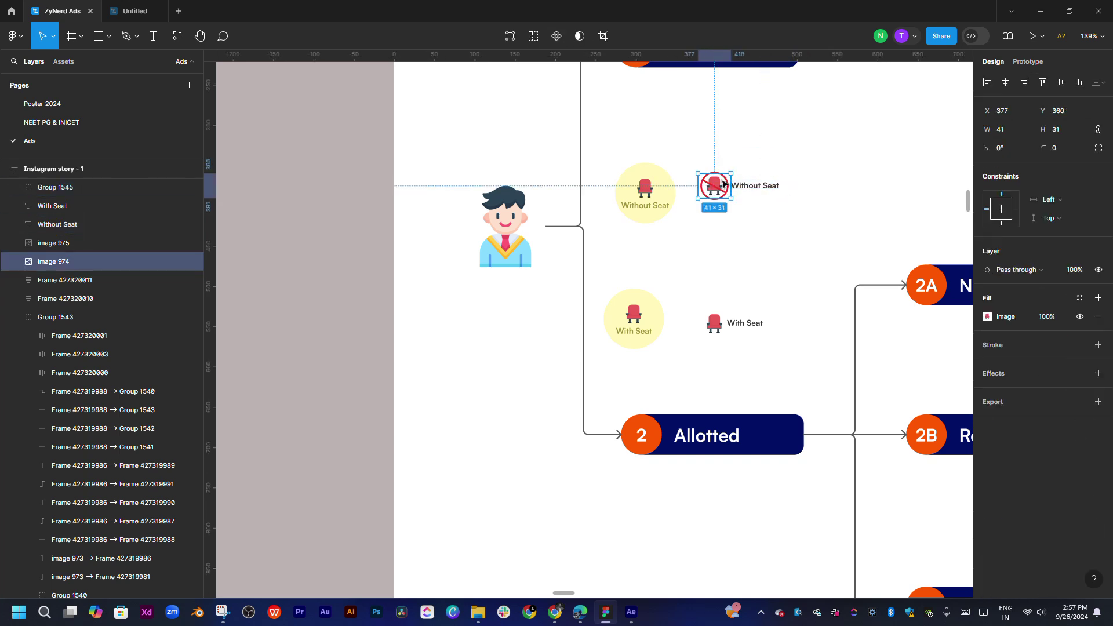
click(718, 221)
drag(796, 149, 699, 339)
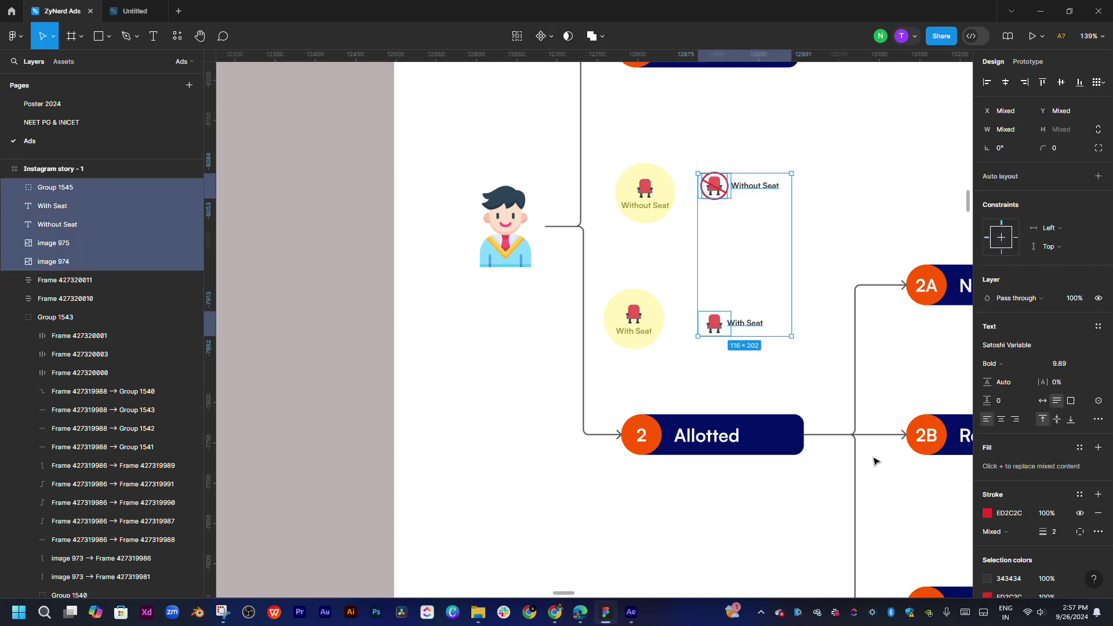
scroll(1008, 554, down, 5)
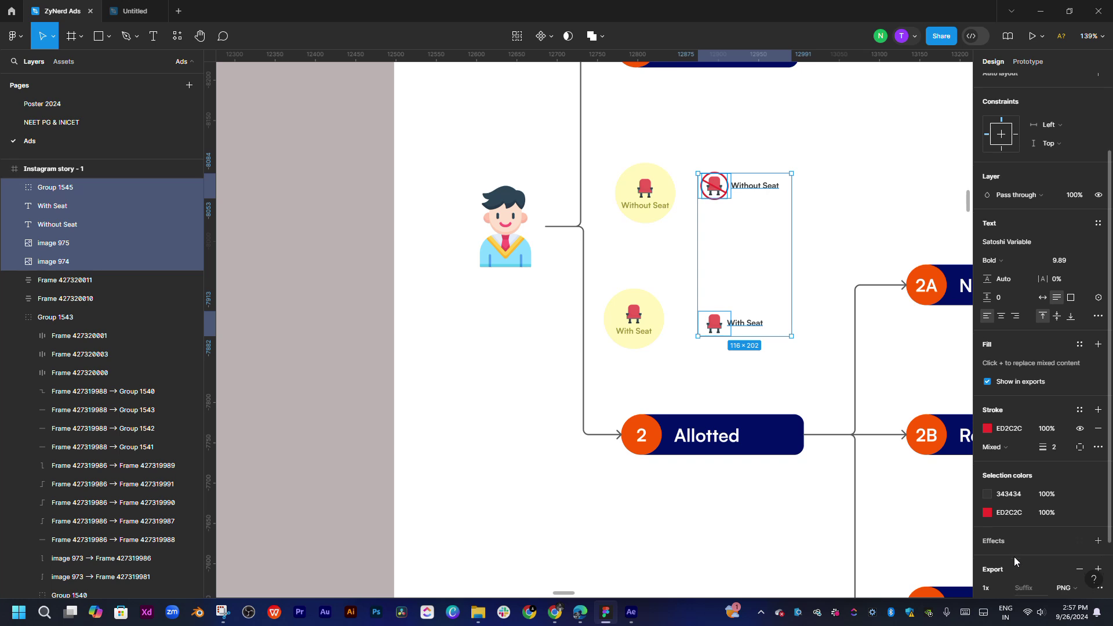
- Export the 5 selected layers as PNGs into a new folder 05 inside png
click(1024, 555)
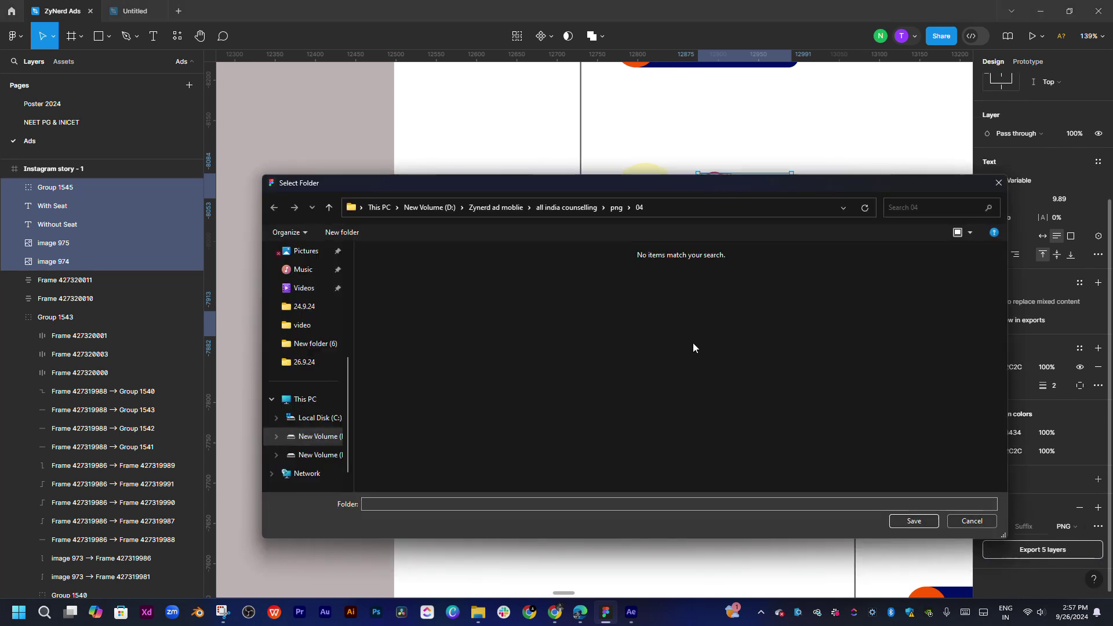
key(alt+Up)
key(ctrl+shift+n)
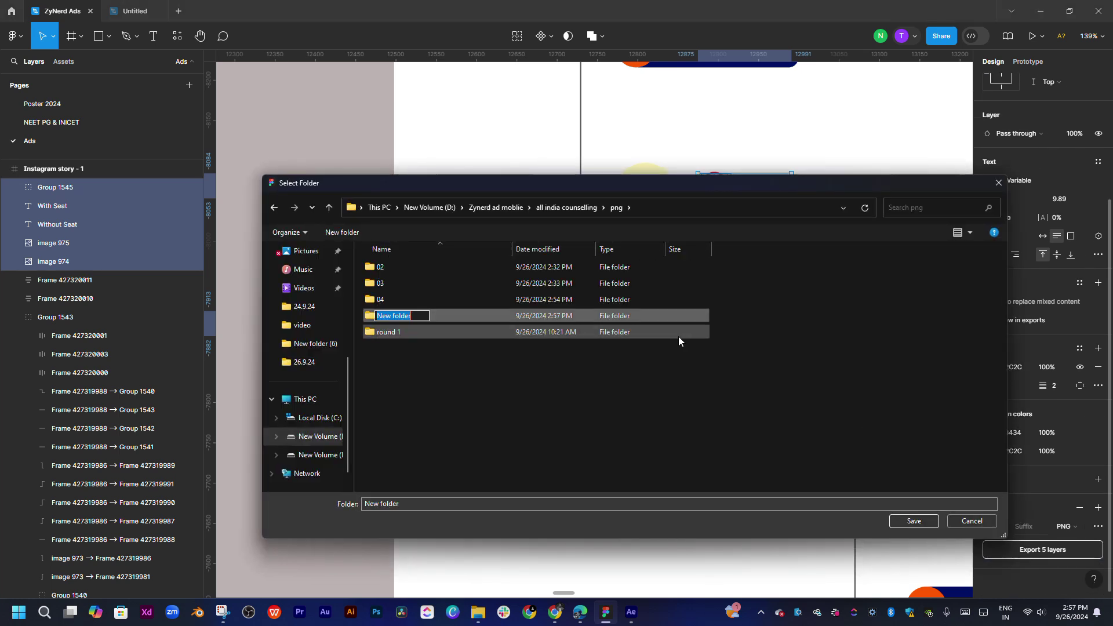
text(05)
key(Return)
key(Return)
click(902, 522)
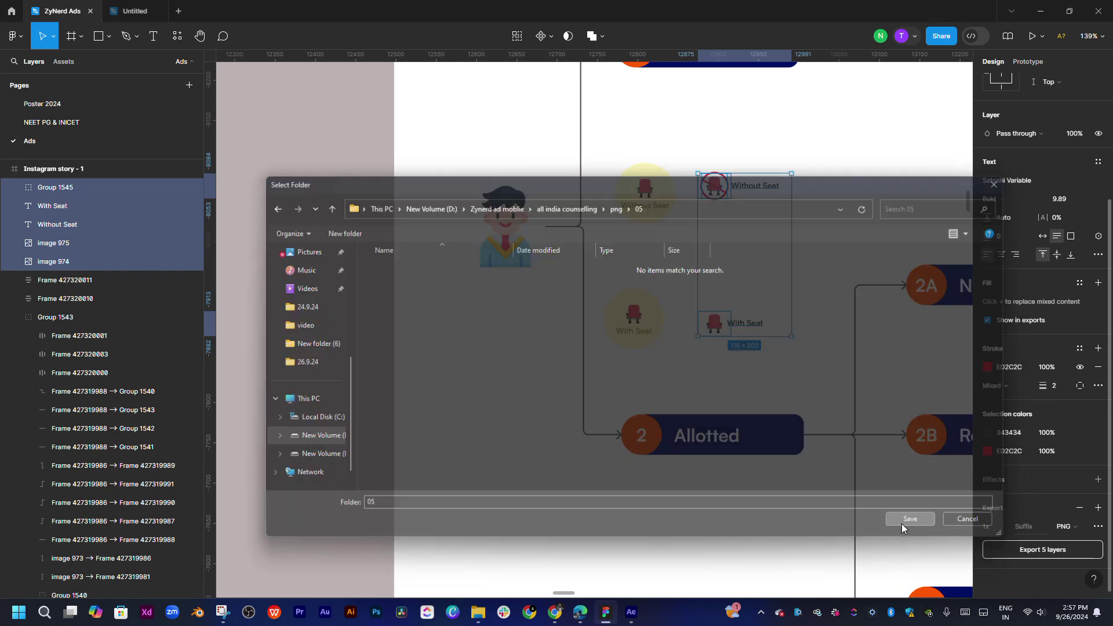
- Clear the Figma selection, zoom out, and return to After Effects
click(820, 485)
scroll(820, 484, down, 8)
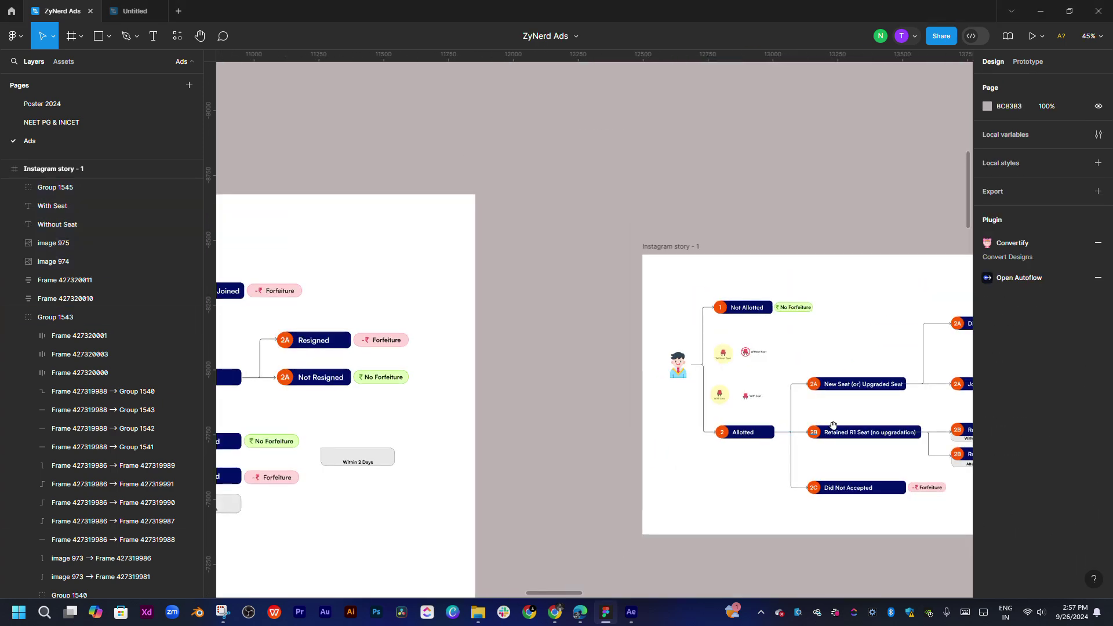
scroll(587, 347, up, 2)
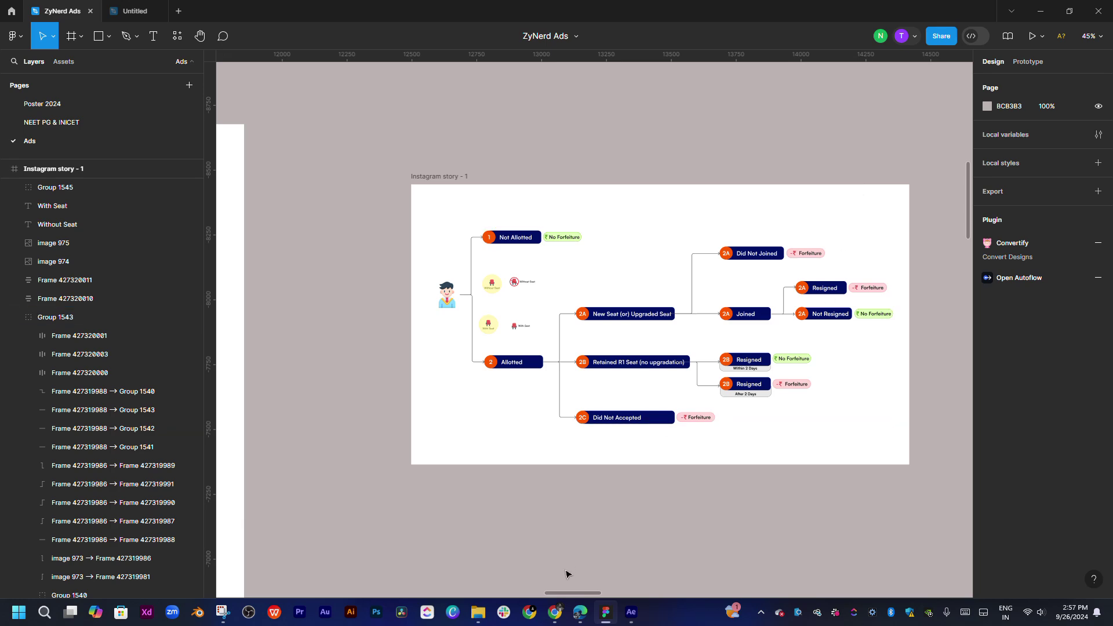
click(631, 612)
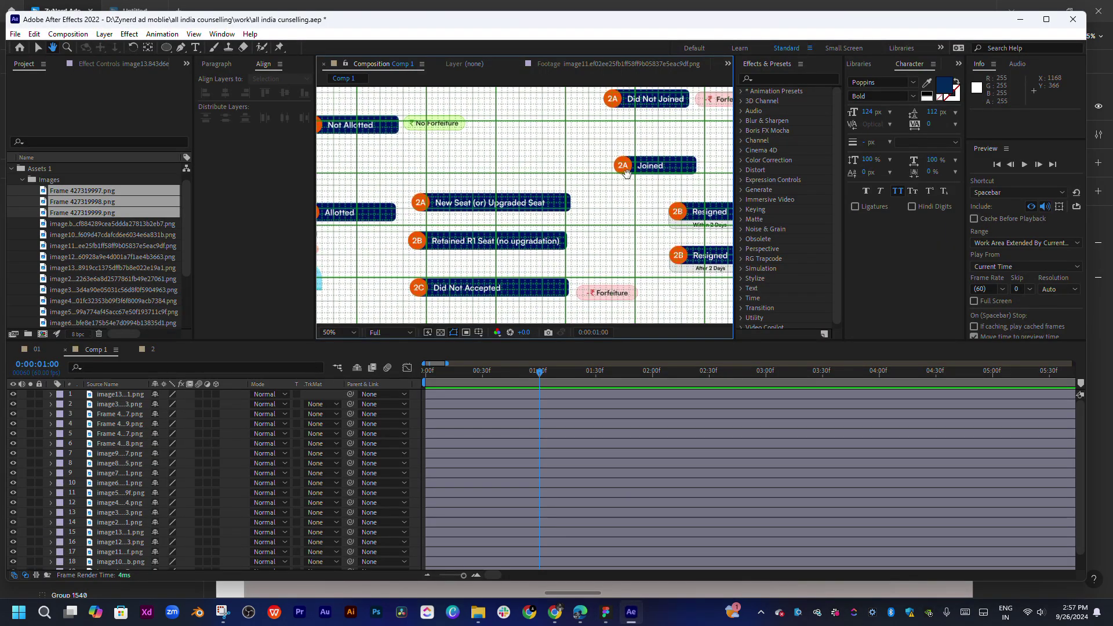
- Bring the 2B Resigned cards and their tags into view and select them
mouse_move(626, 174)
mouse_down()
mouse_move(602, 200)
mouse_move(538, 169)
mouse_up()
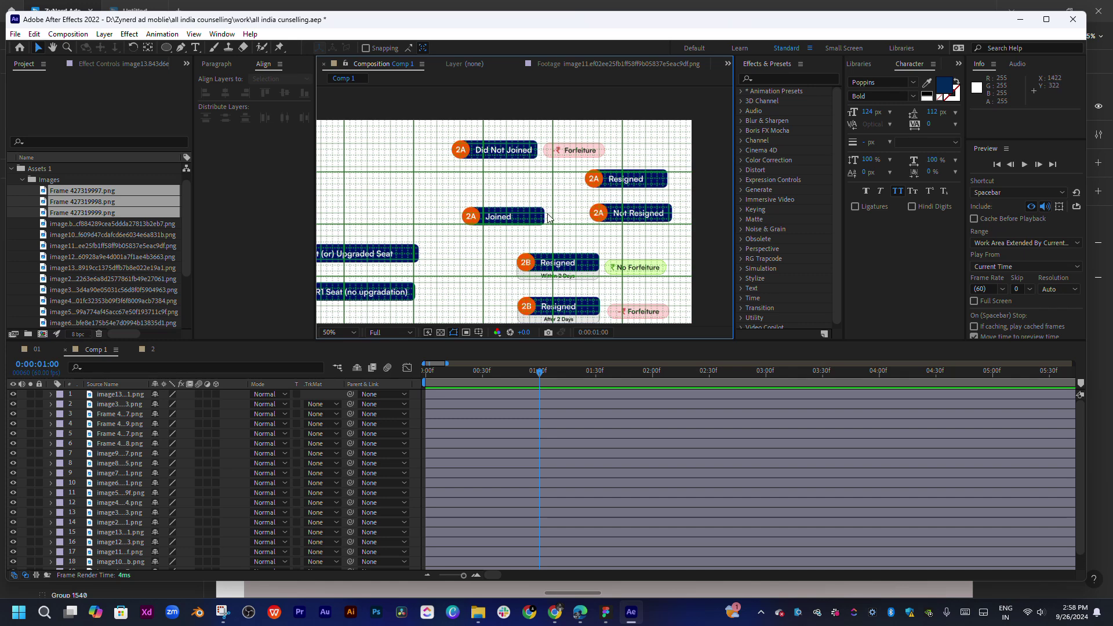
drag(547, 217, 558, 120)
mouse_move(637, 145)
mouse_down()
mouse_move(577, 226)
mouse_move(584, 253)
mouse_move(642, 230)
mouse_move(618, 230)
mouse_up()
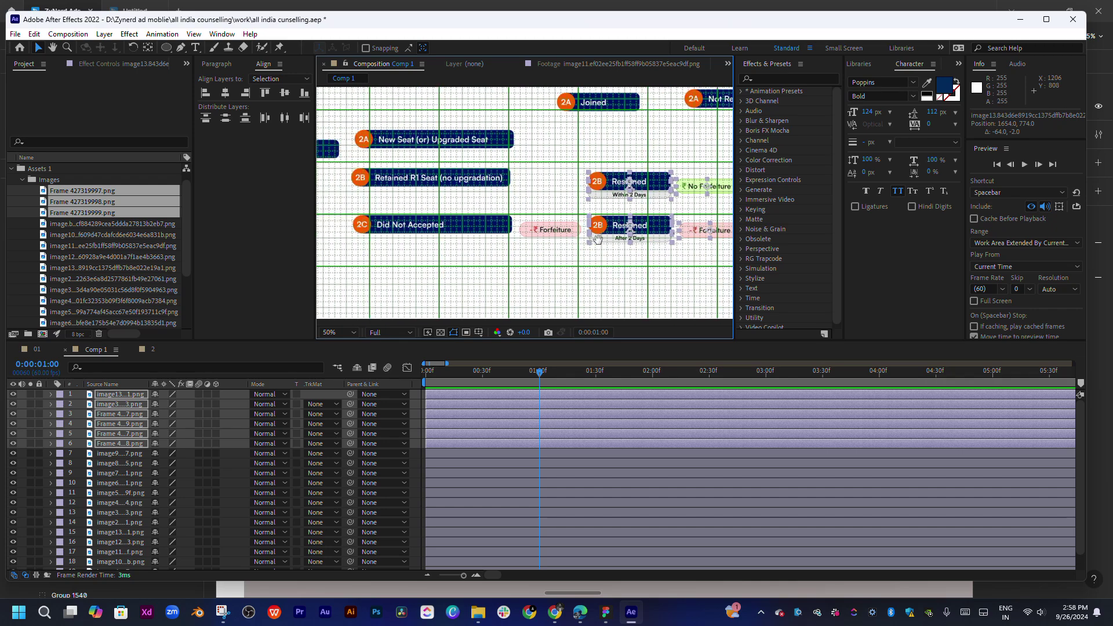
mouse_move(530, 236)
mouse_down()
mouse_move(684, 239)
mouse_move(530, 243)
mouse_move(575, 243)
mouse_move(592, 267)
mouse_move(559, 225)
mouse_up()
scroll(592, 267, up, 2)
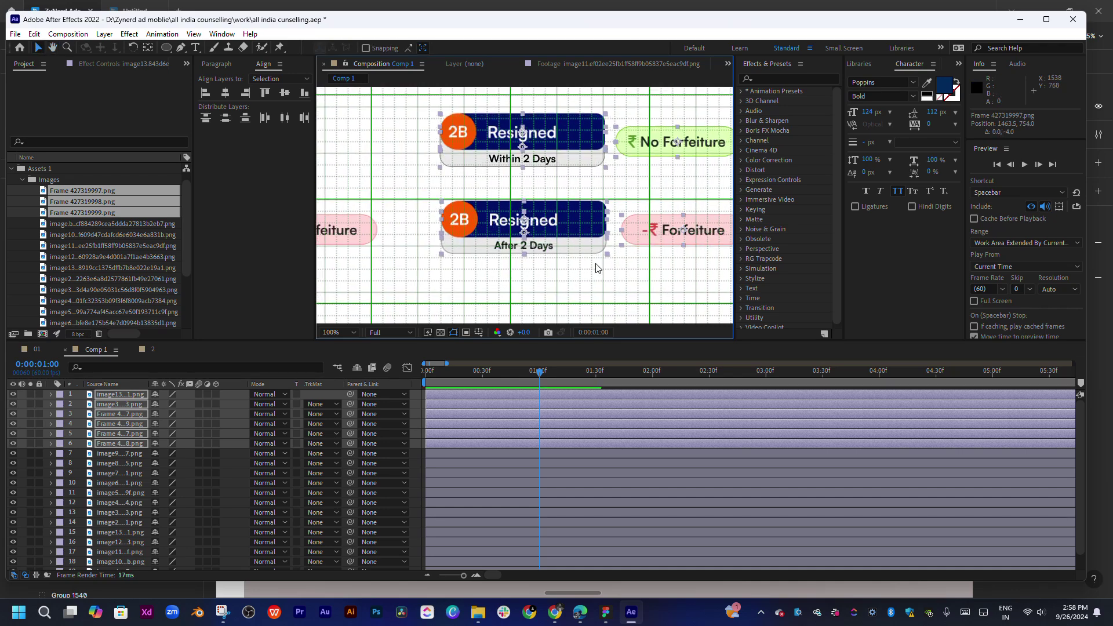
click(594, 265)
- Raise the Forfeiture tag 8 px and shift it 11 px left, then raise No Forfeiture about 9 px
drag(670, 230, 669, 226)
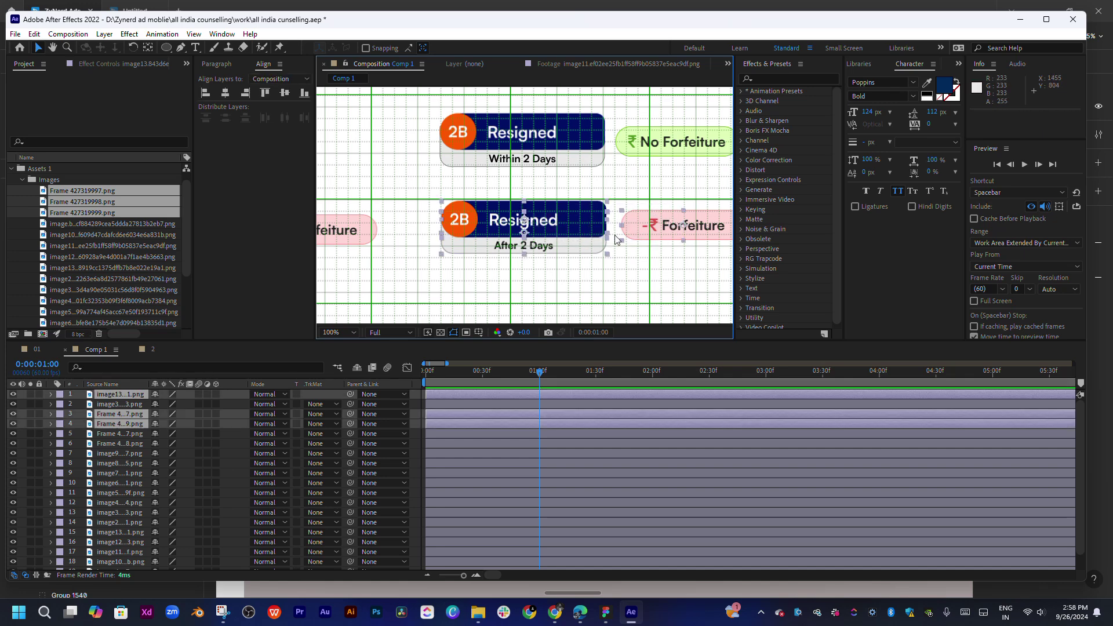
mouse_move(655, 230)
mouse_down()
mouse_move(568, 233)
mouse_move(632, 252)
mouse_up()
click(455, 223)
shift+click(653, 234)
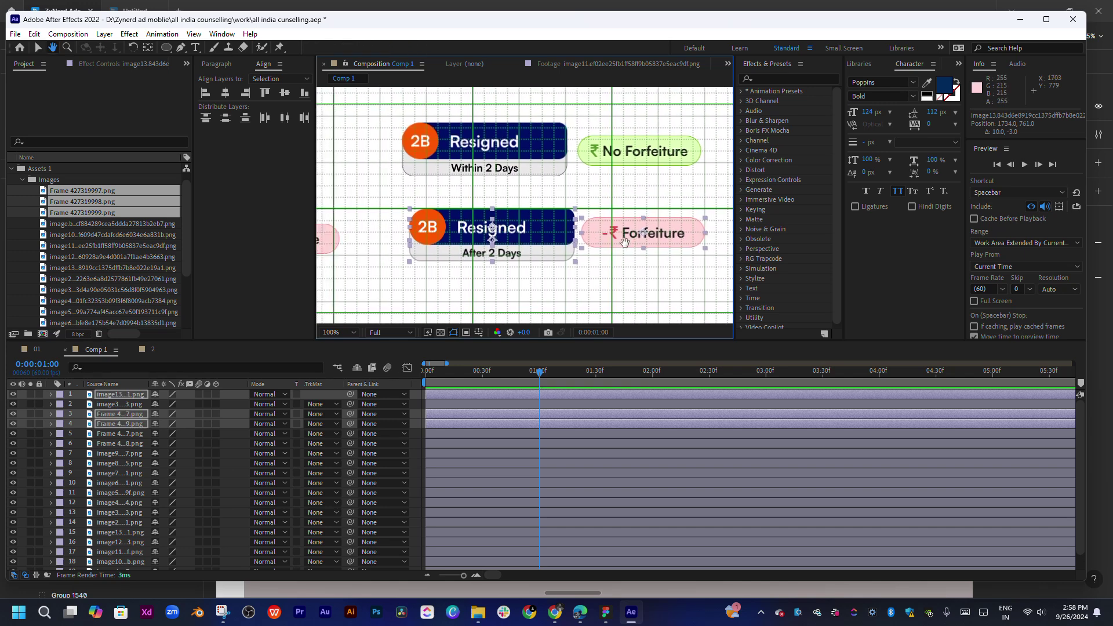
click(649, 166)
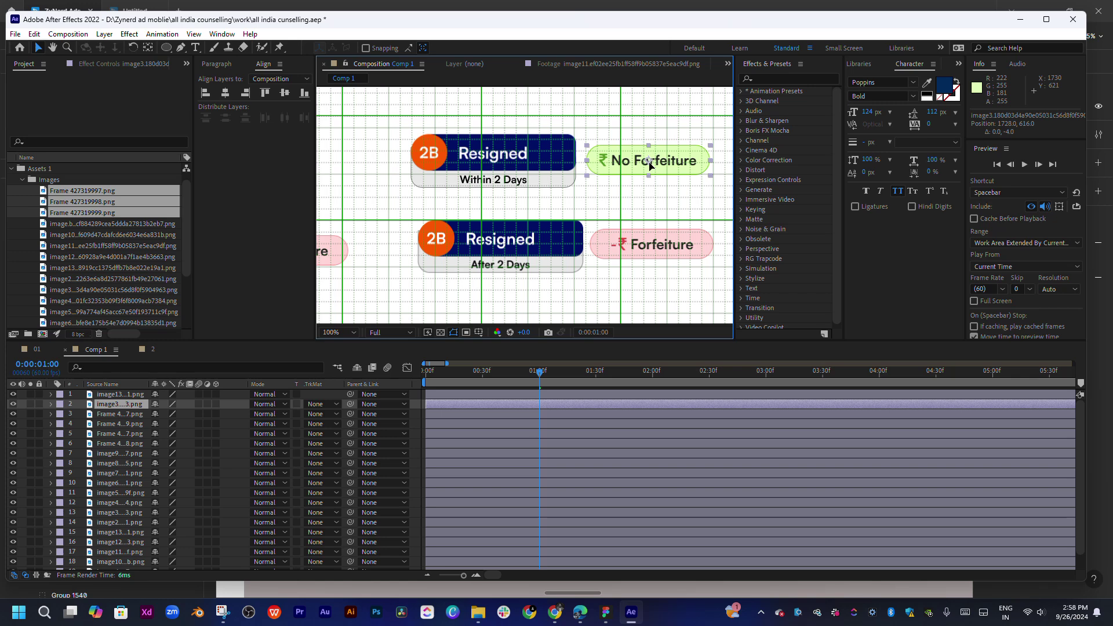
drag(649, 165, 650, 160)
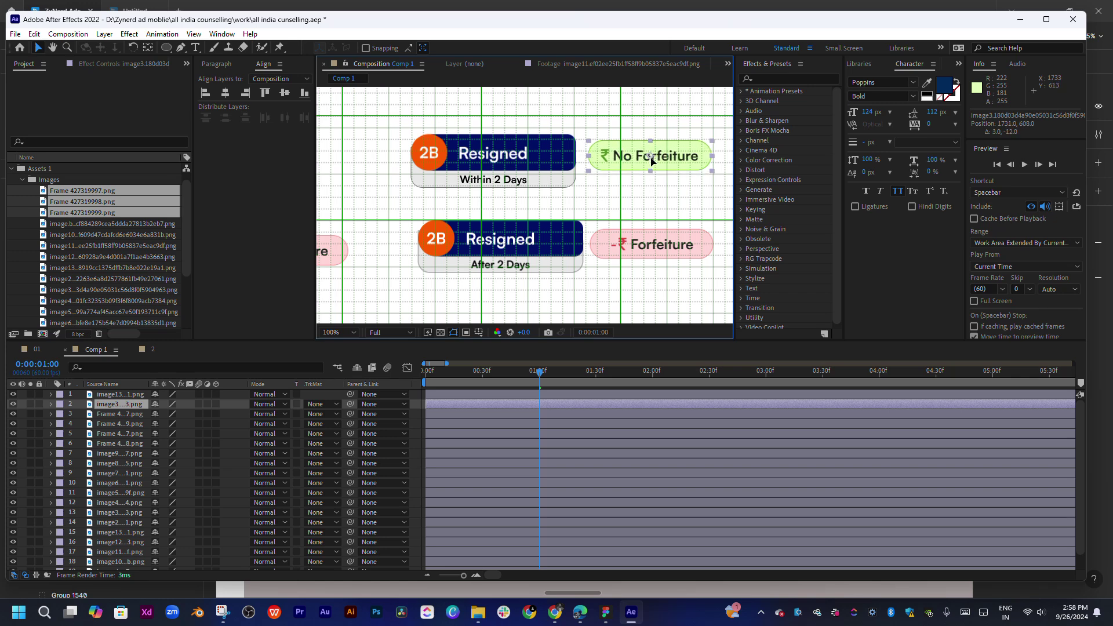
- Move the Within 2 Days Resigned card slightly left and up, undoing an accidental resize
drag(378, 142, 547, 193)
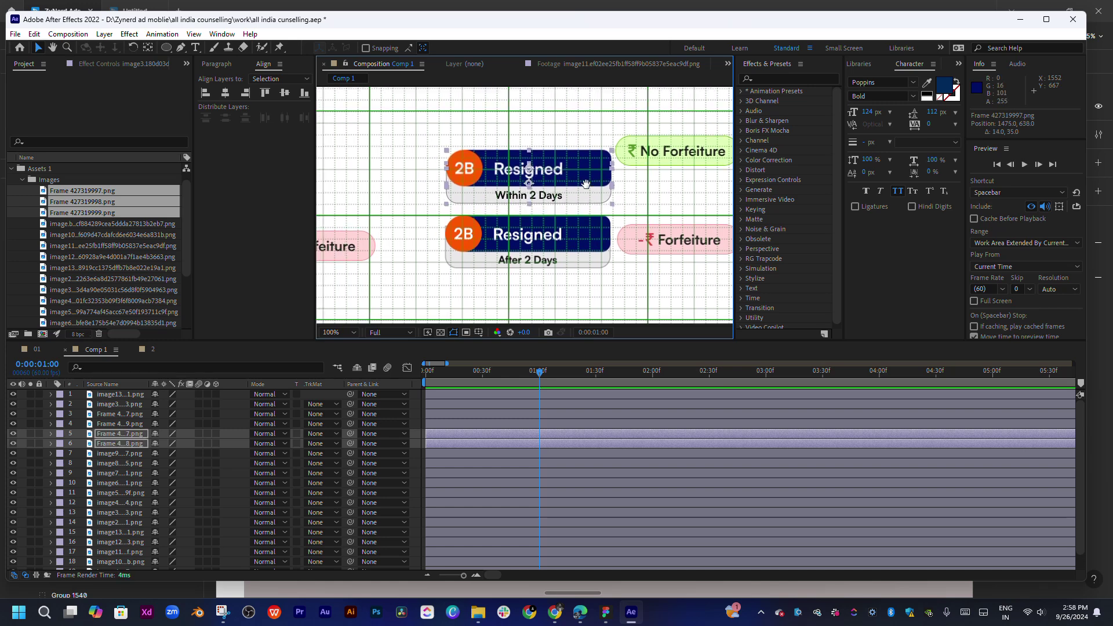
scroll(588, 188, up, 2)
drag(559, 175, 617, 168)
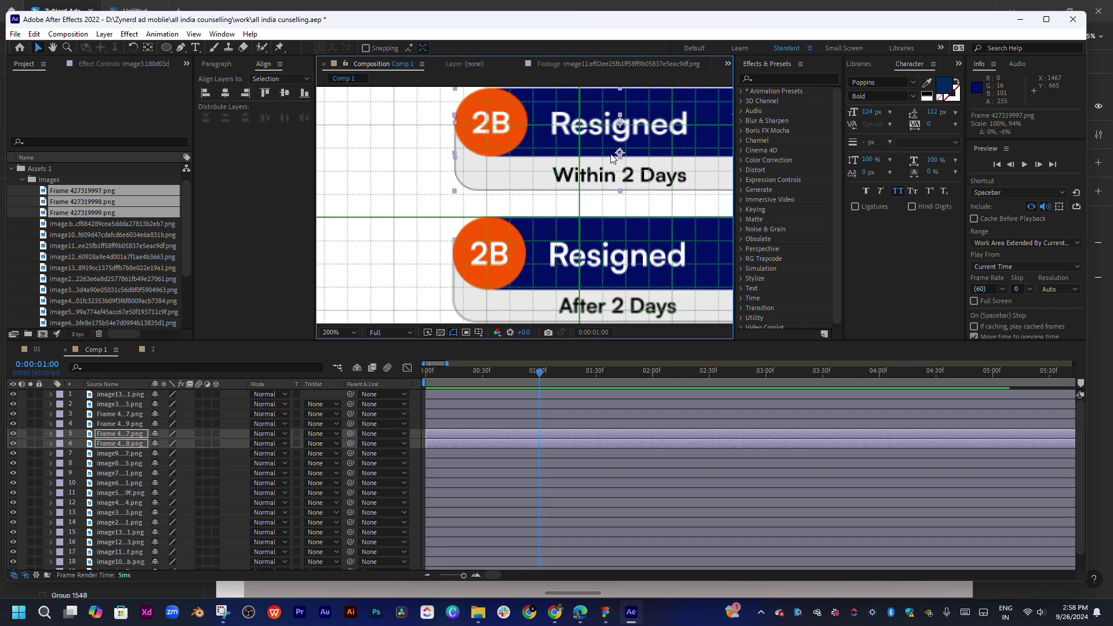
key(ctrl+z)
drag(637, 143, 634, 122)
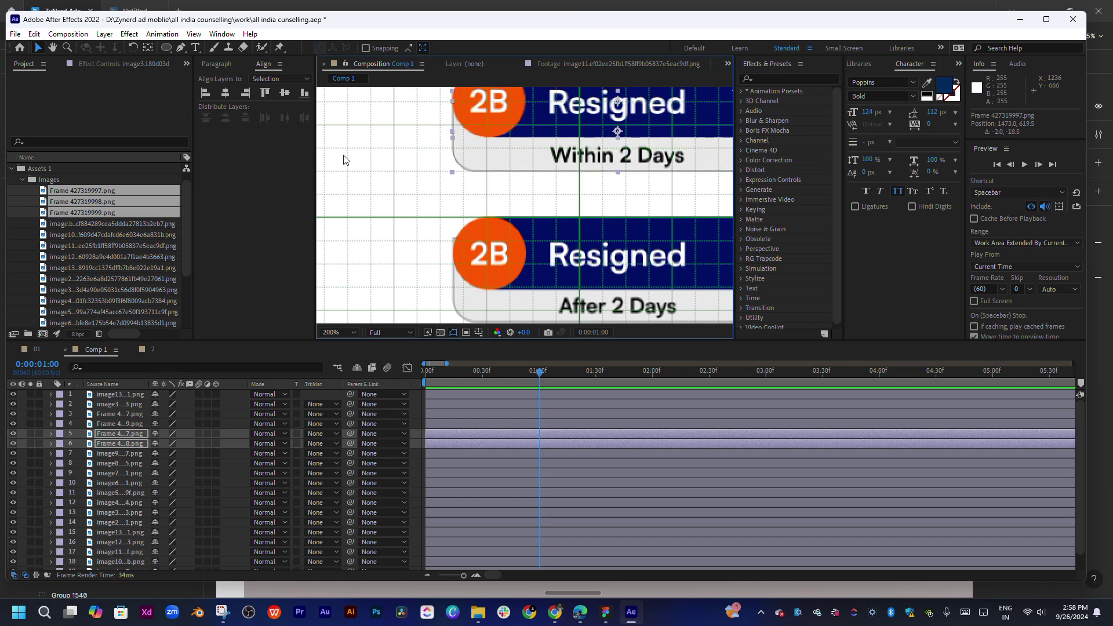
- Show rulers, add a vertical guide, and nudge the No Forfeiture tag 1 px right and down
key(ctrl+r)
drag(323, 157, 419, 153)
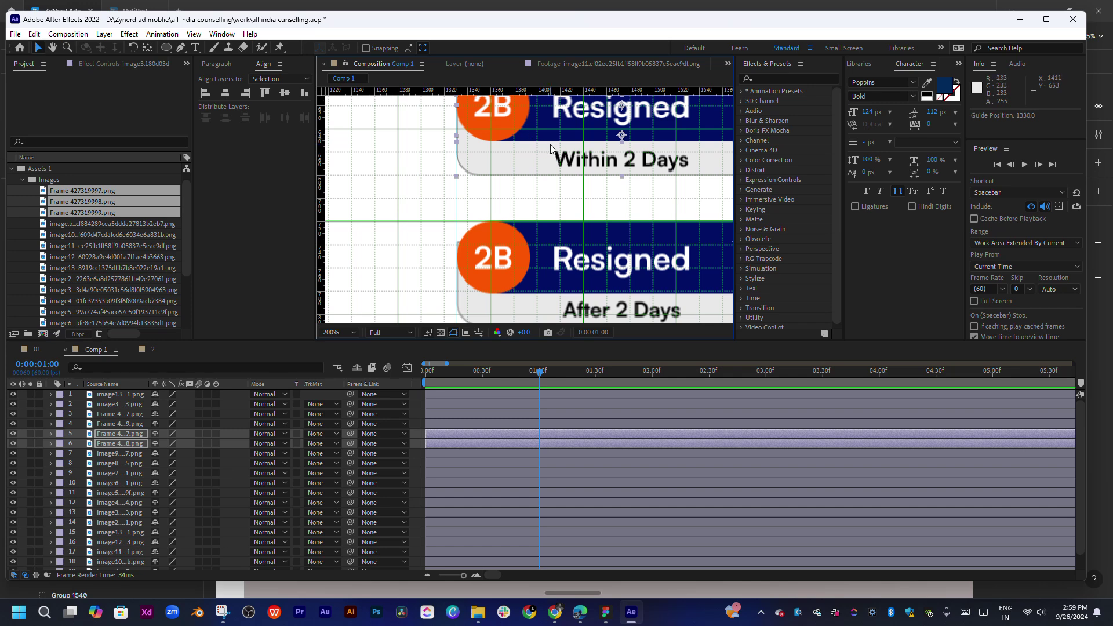
scroll(551, 147, down, 2)
drag(634, 157, 541, 184)
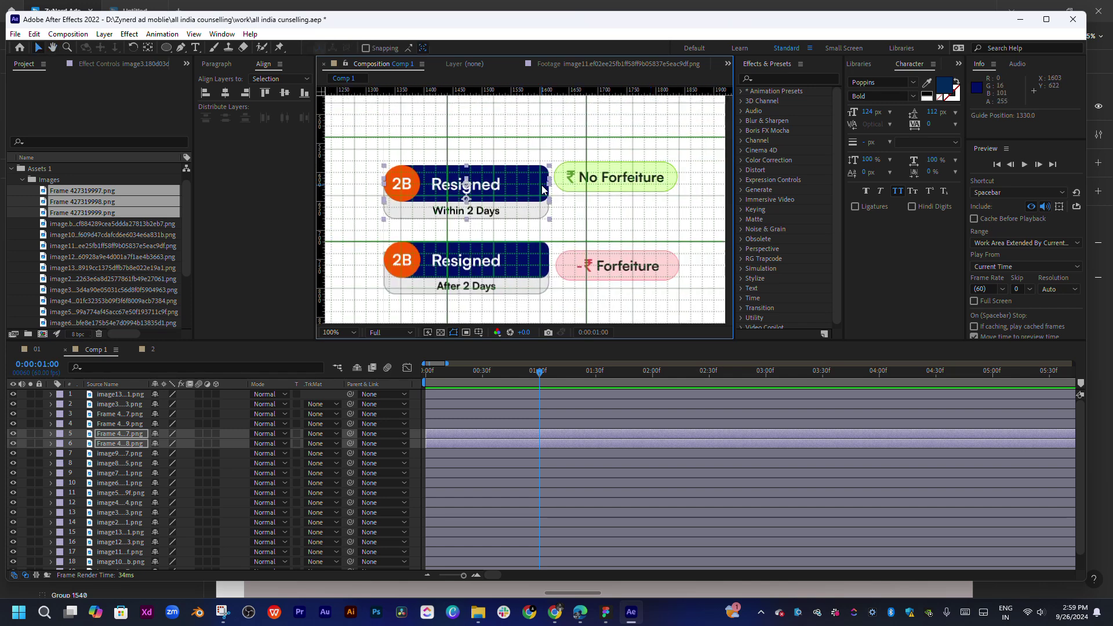
click(623, 175)
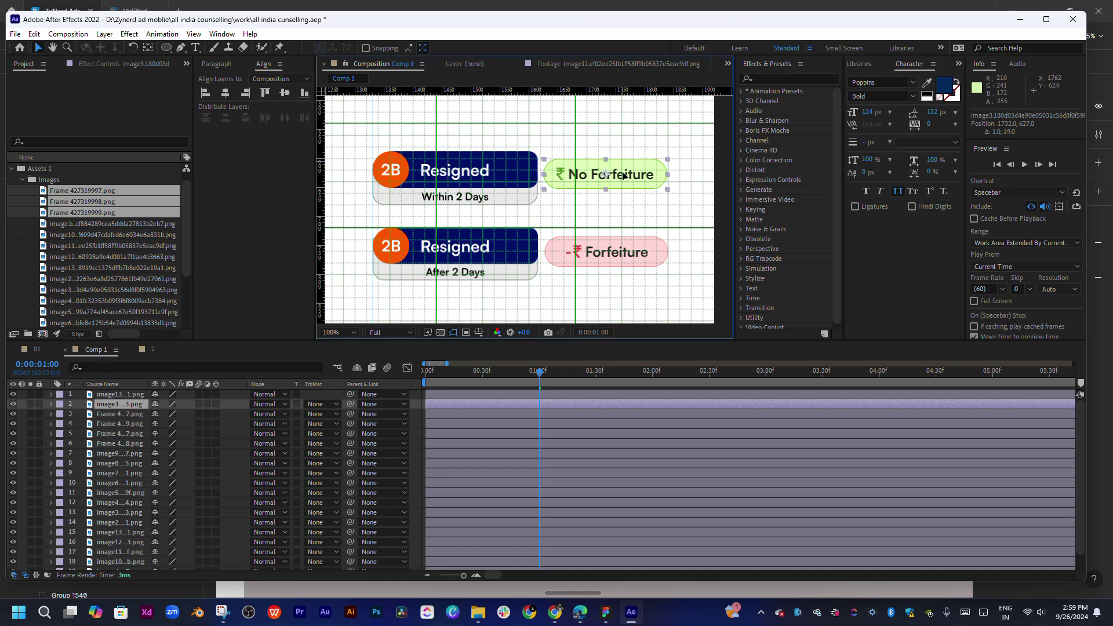
key(Right)
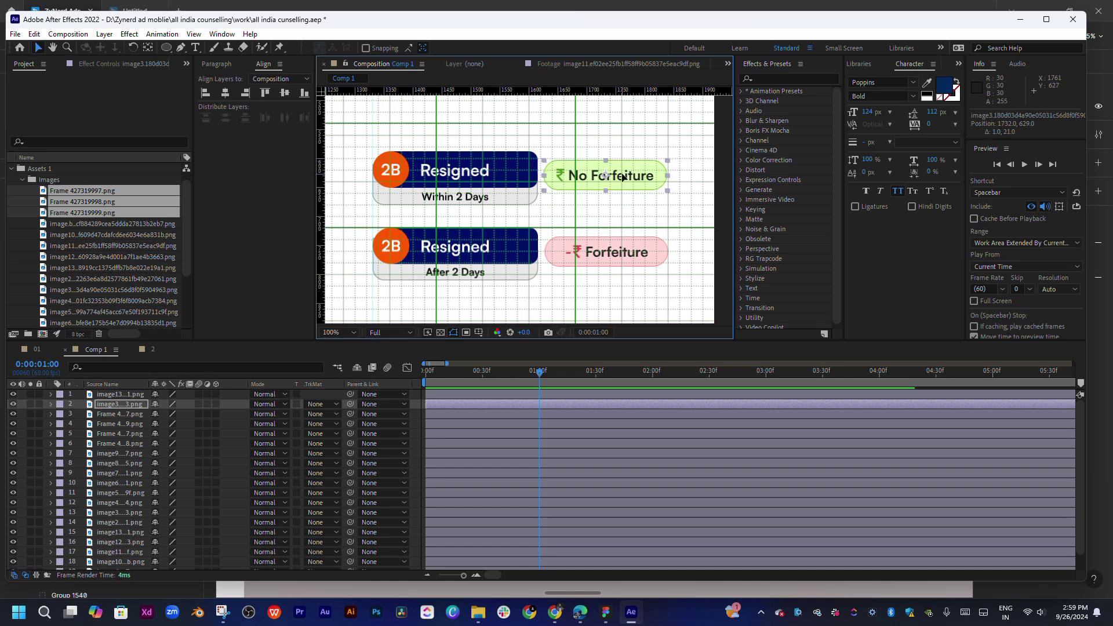
key(Down)
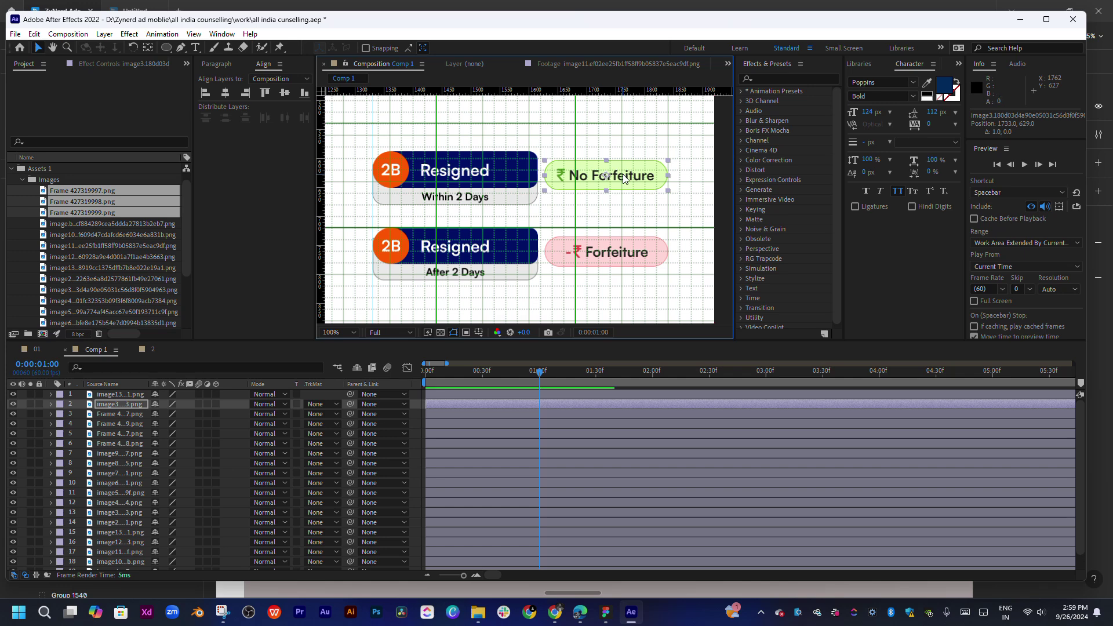
click(626, 149)
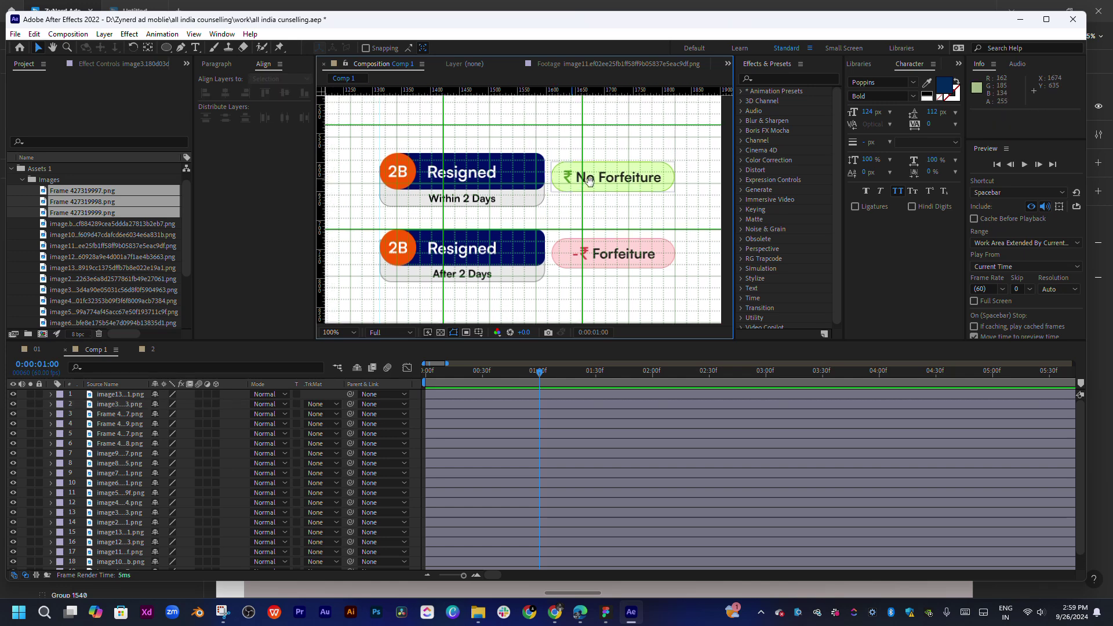
- Check the Figma layout and move the Not Resigned card beside Joined
scroll(626, 149, left, 2)
scroll(609, 174, down, 1)
scroll(595, 206, up, 1)
scroll(595, 206, down, 1)
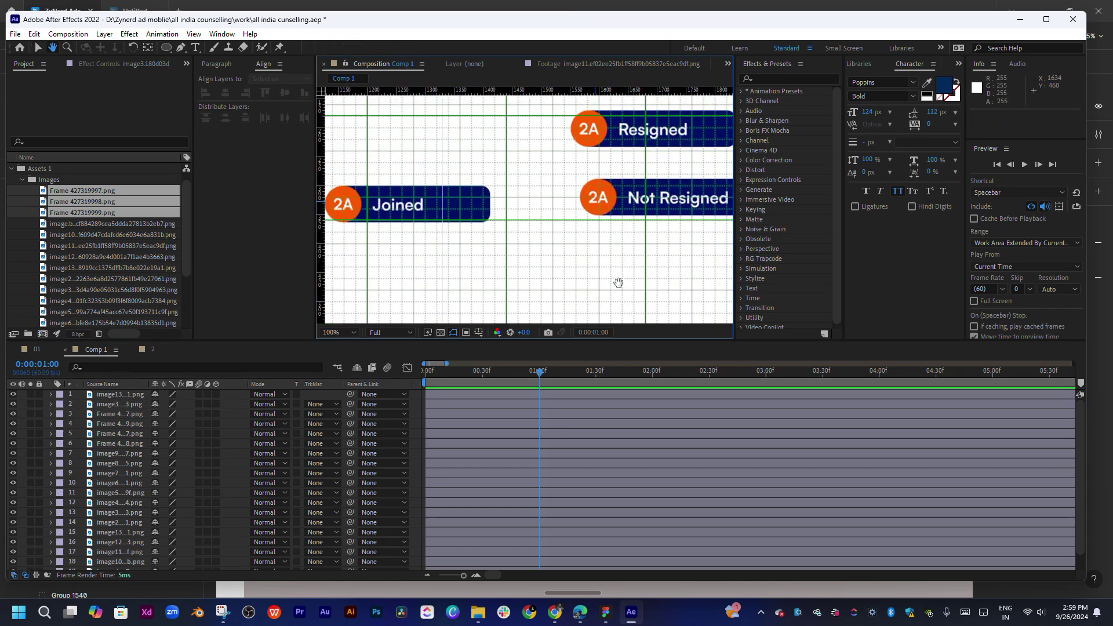
drag(616, 280, 504, 318)
click(554, 235)
scroll(560, 238, up, 1)
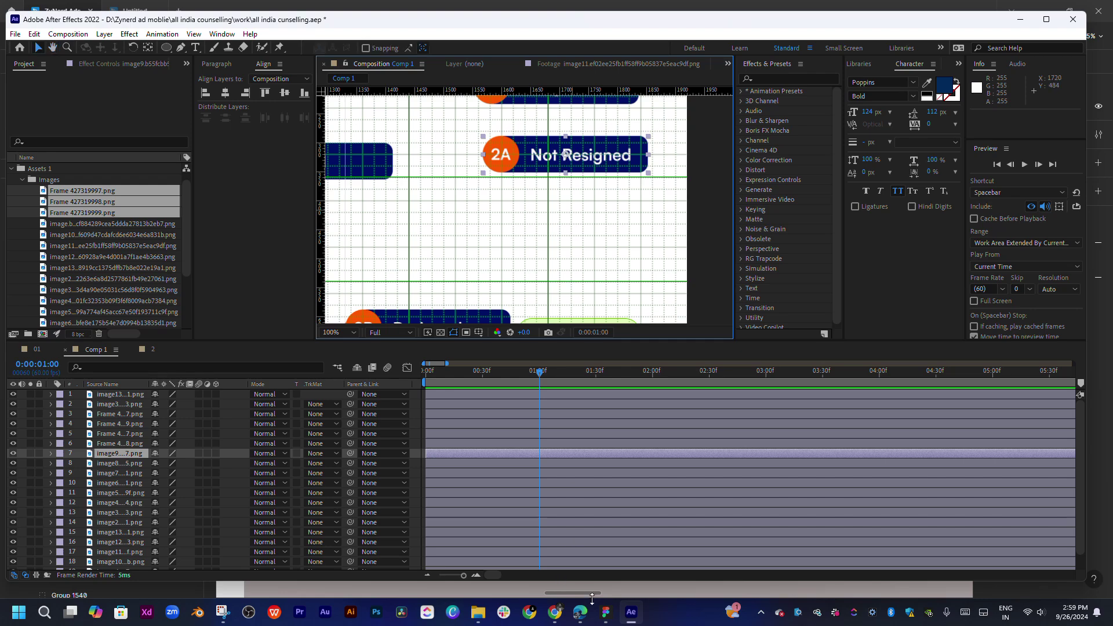
click(607, 616)
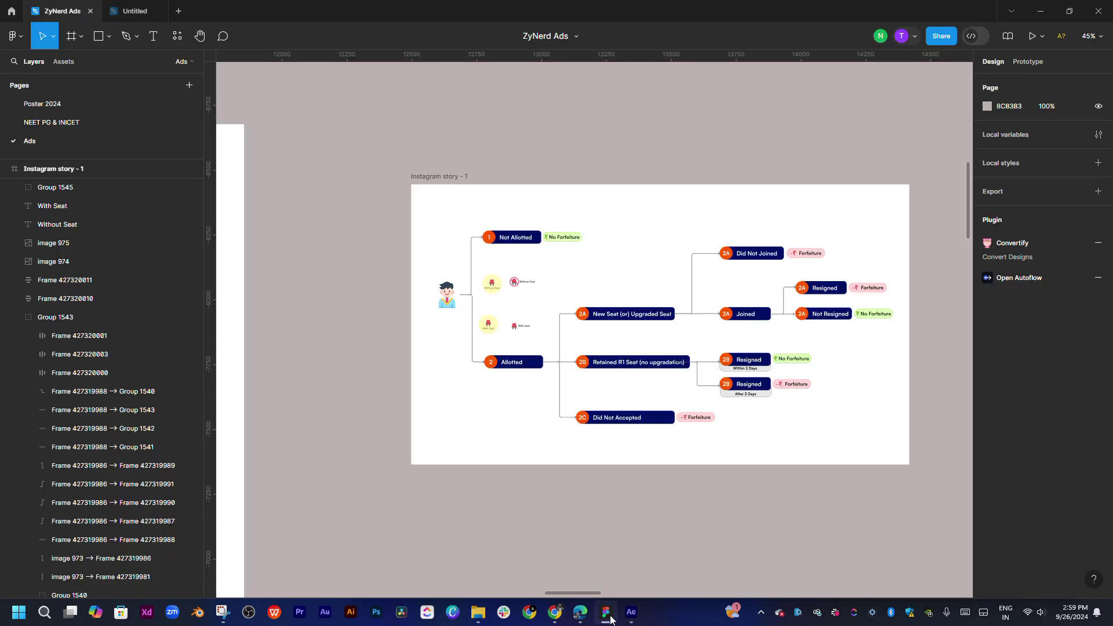
click(630, 612)
scroll(632, 299, up, 2)
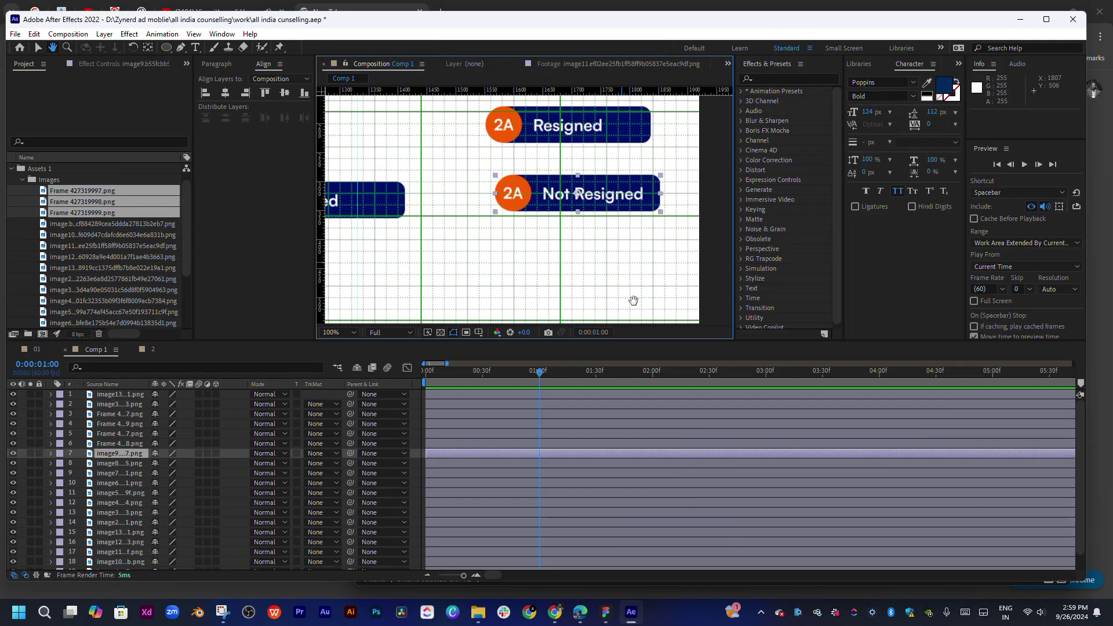
scroll(591, 204, down, 1)
mouse_move(591, 204)
mouse_down()
mouse_move(646, 189)
mouse_move(600, 197)
mouse_up()
- Move the 2A Resigned card toward Joined, undo an accidental flip, and recheck Figma
click(603, 152)
drag(646, 161, 572, 165)
key(ctrl+z)
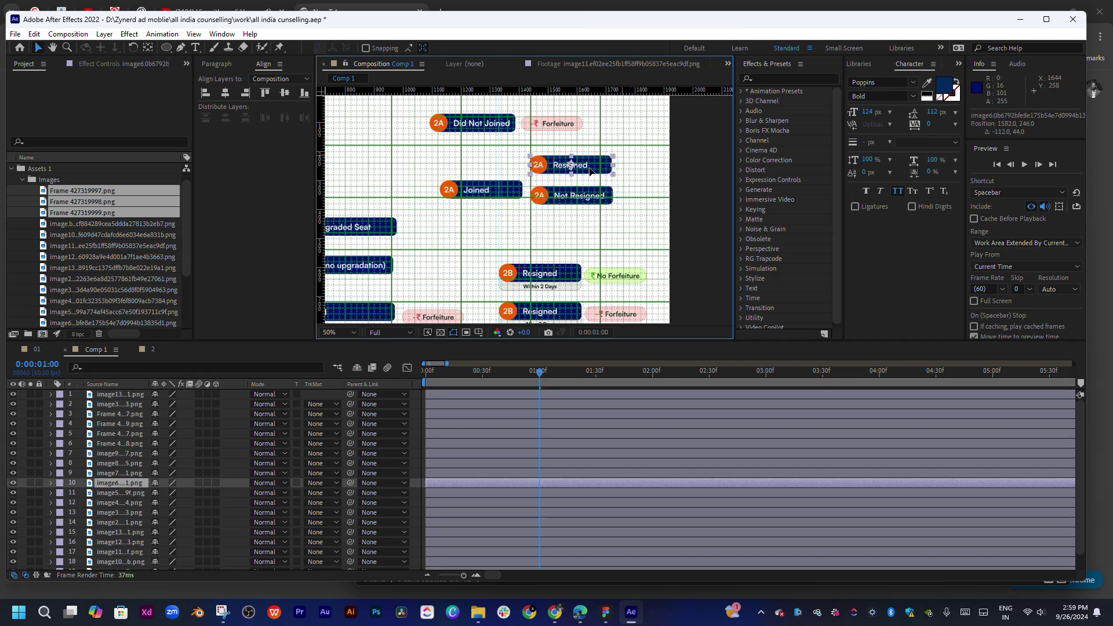
click(607, 614)
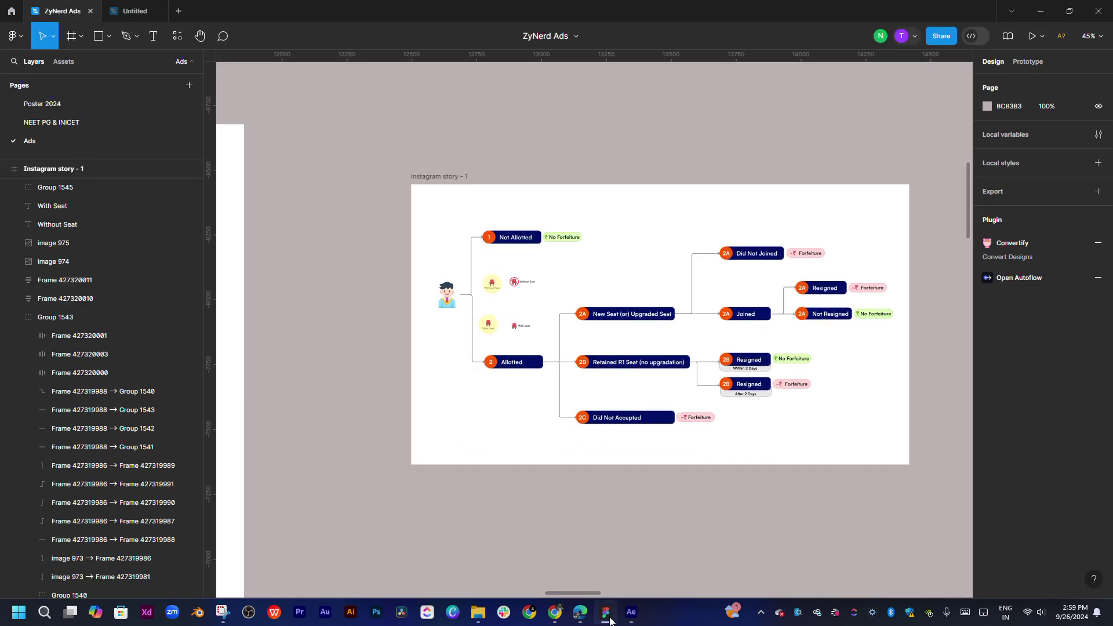
click(607, 614)
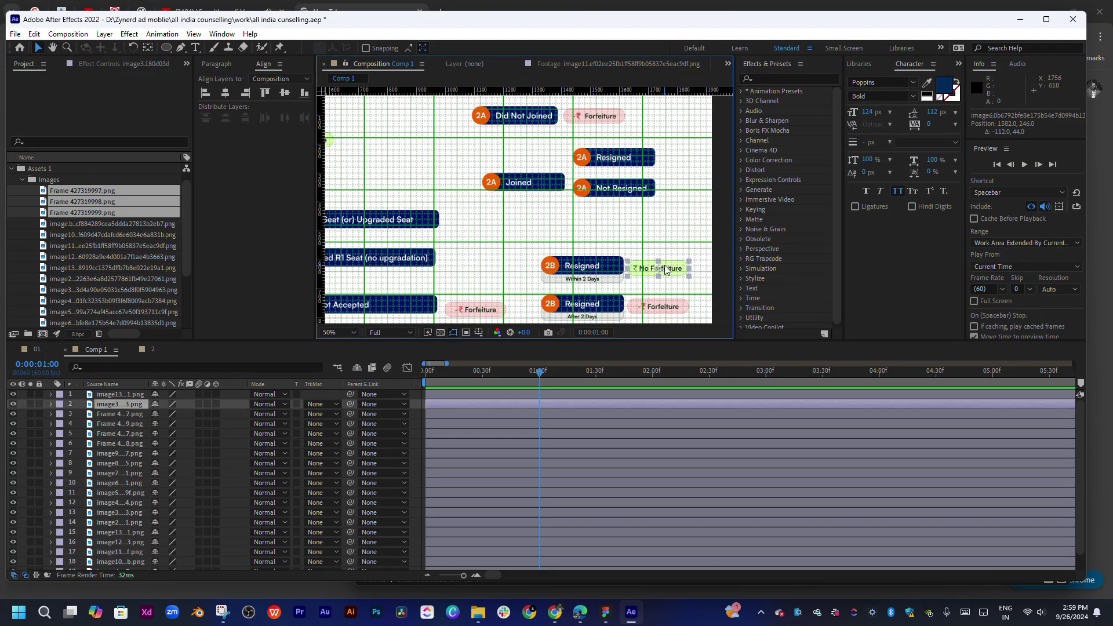
- Duplicate the No Forfeiture and Forfeiture tags and put the image3 copy second in the layer order
key(ctrl+d)
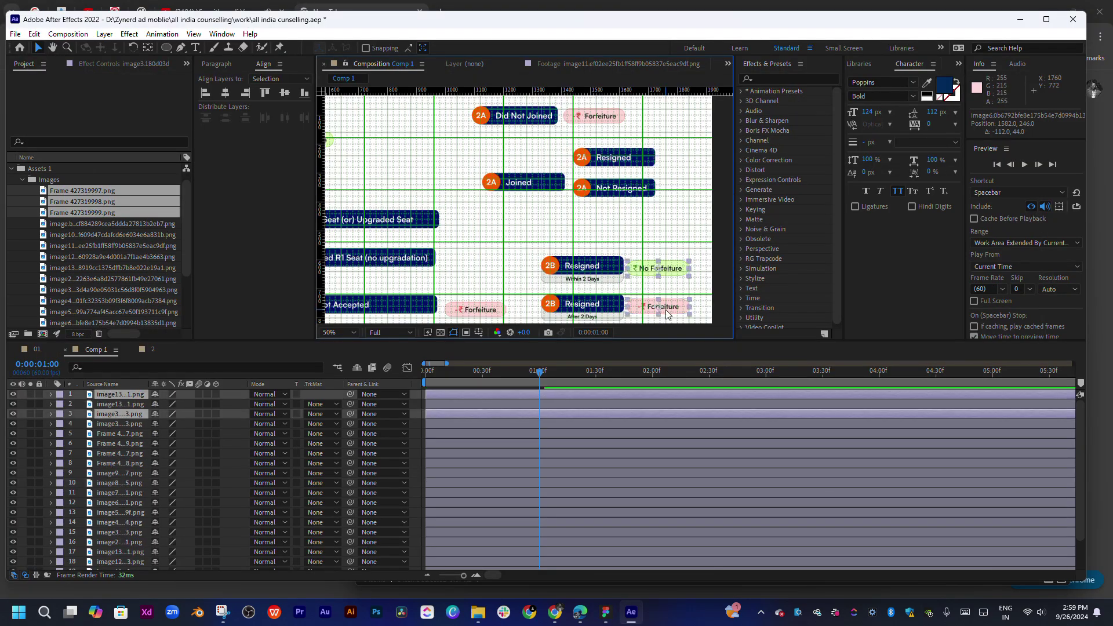
drag(120, 408, 114, 401)
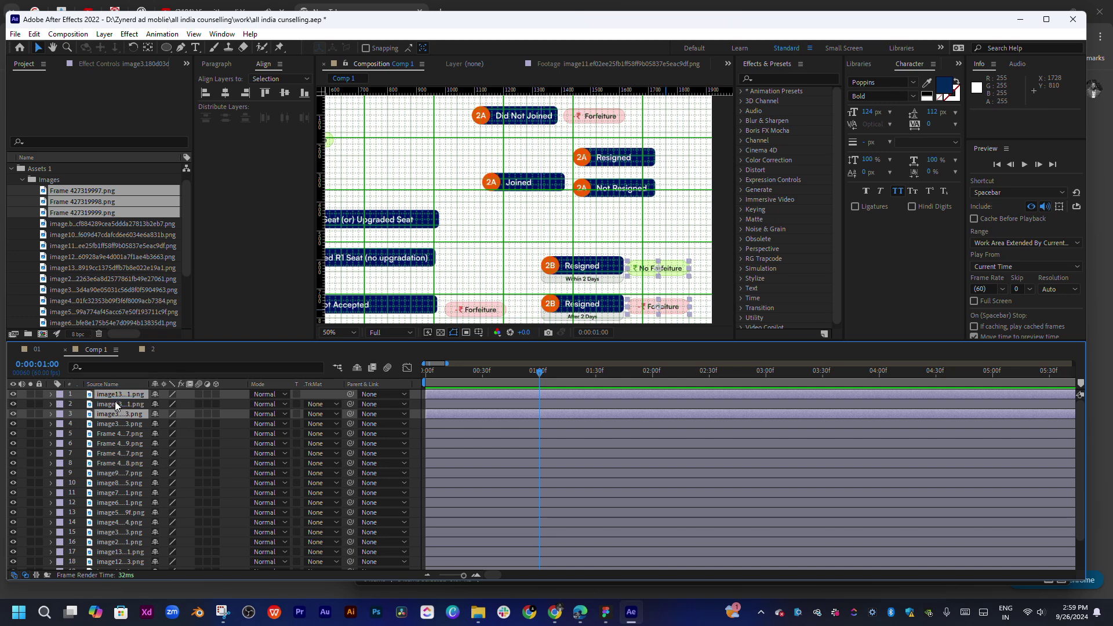
mouse_move(679, 272)
mouse_down()
mouse_move(708, 148)
mouse_move(610, 200)
mouse_up()
scroll(616, 194, up, 2)
scroll(617, 203, up, 2)
- Raise the copied tags level with the 2A Resigned and Not Resigned rows
key(v)
scroll(618, 212, up, 1)
scroll(618, 219, up, 1)
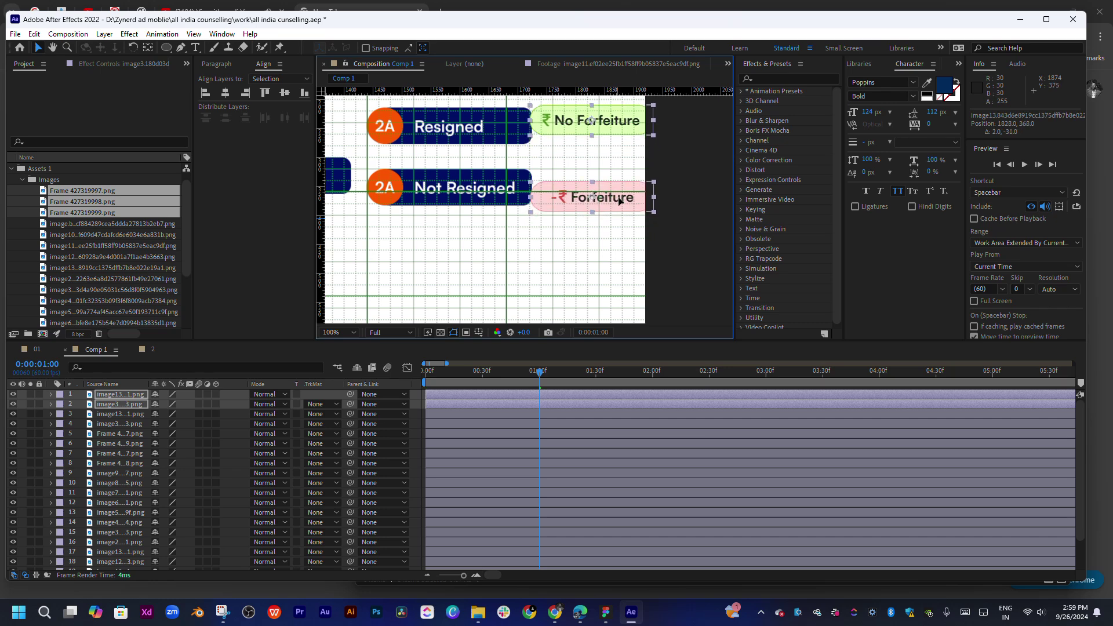
drag(399, 260, 574, 244)
drag(481, 238, 569, 236)
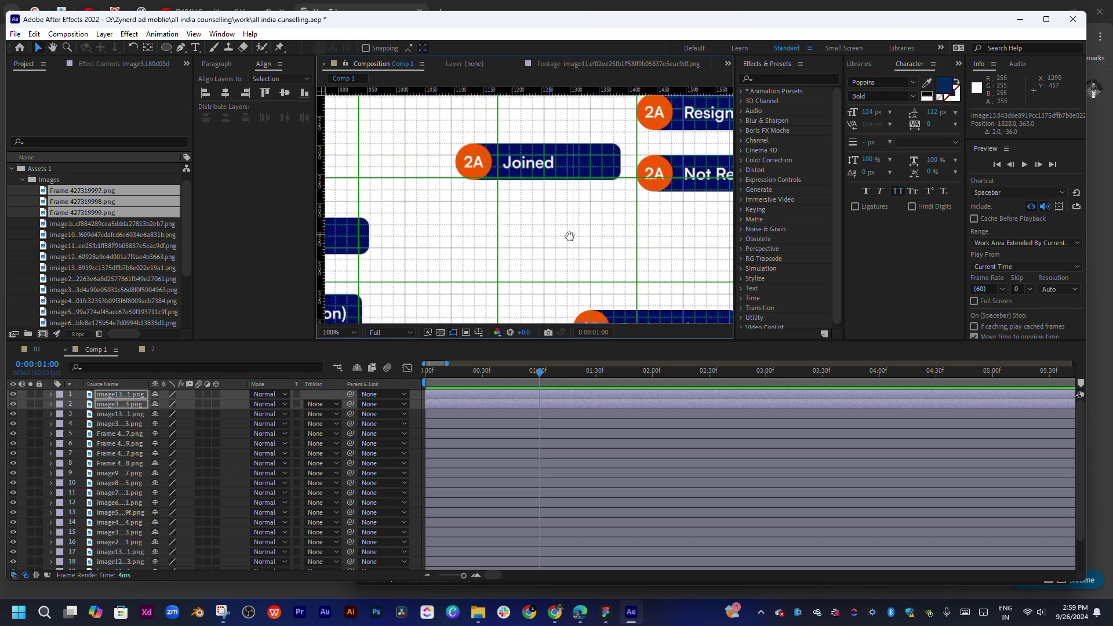
scroll(574, 243, down, 2)
mouse_move(659, 244)
mouse_down()
mouse_move(584, 244)
mouse_move(552, 224)
mouse_move(563, 238)
mouse_up()
click(584, 244)
key(h)
key(v)
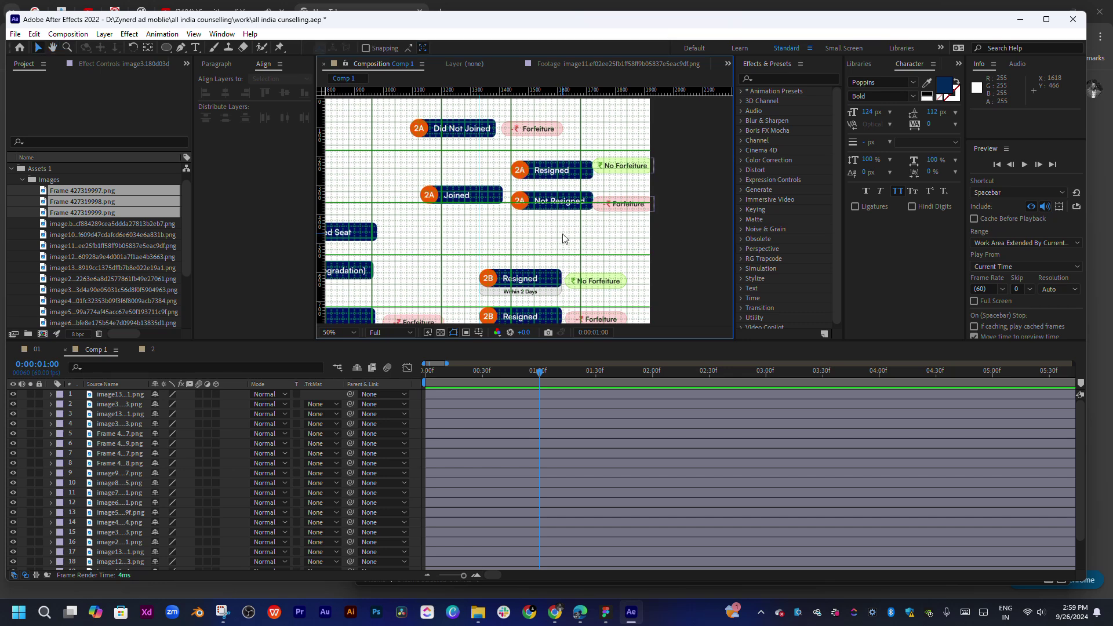
scroll(580, 217, left, 10)
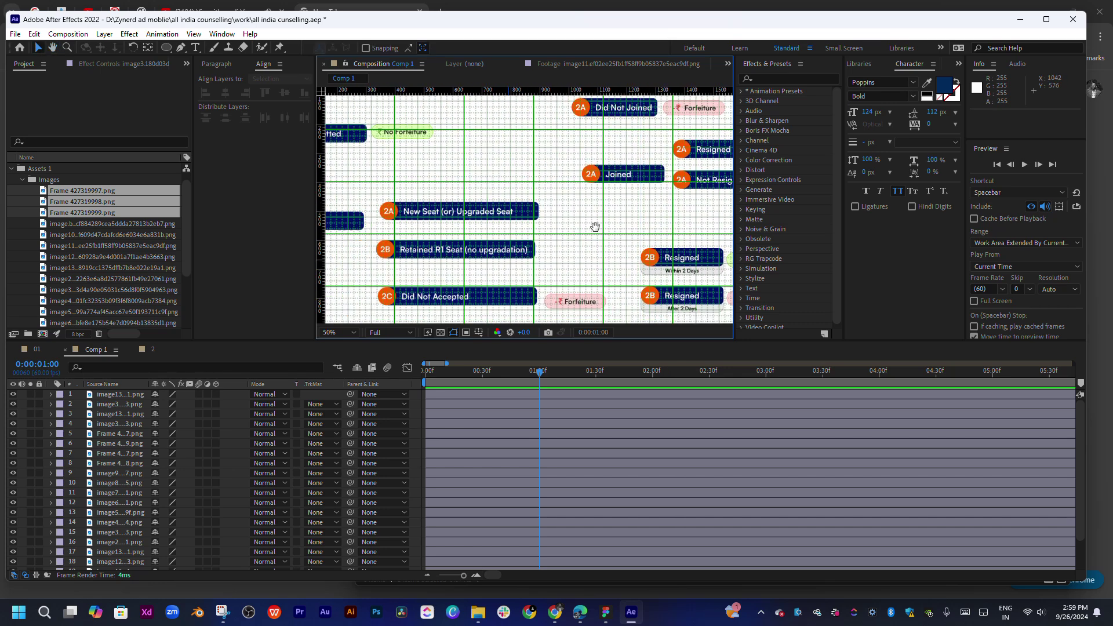
- Move the Allotted box down-right and place Not Allotted above it
scroll(497, 240, up, 2)
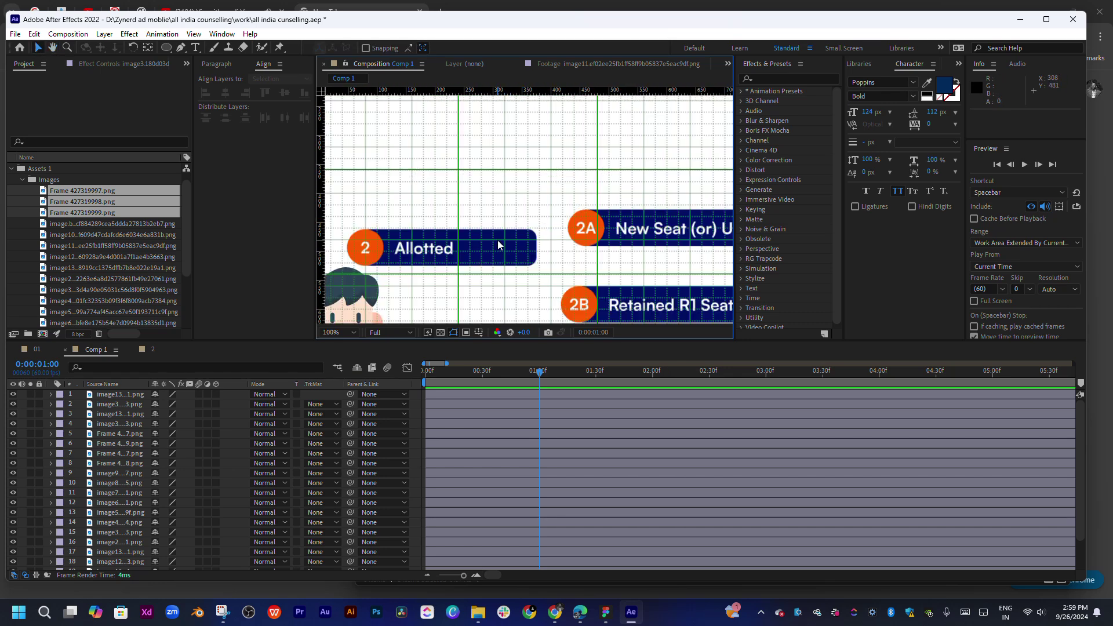
drag(556, 217, 596, 270)
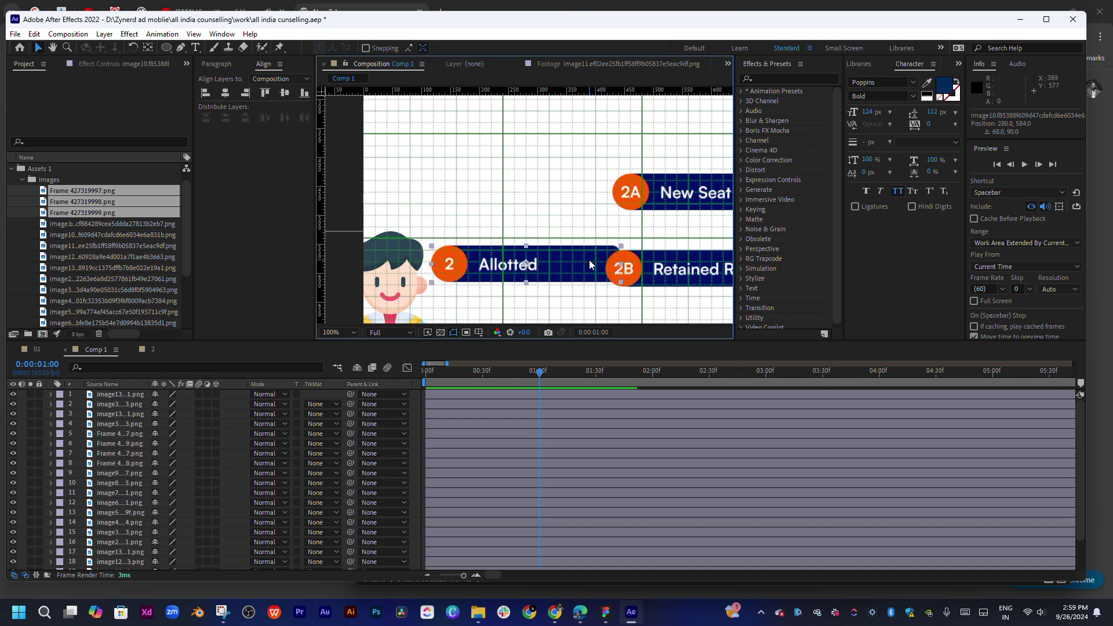
scroll(589, 263, down, 4)
drag(503, 172, 516, 183)
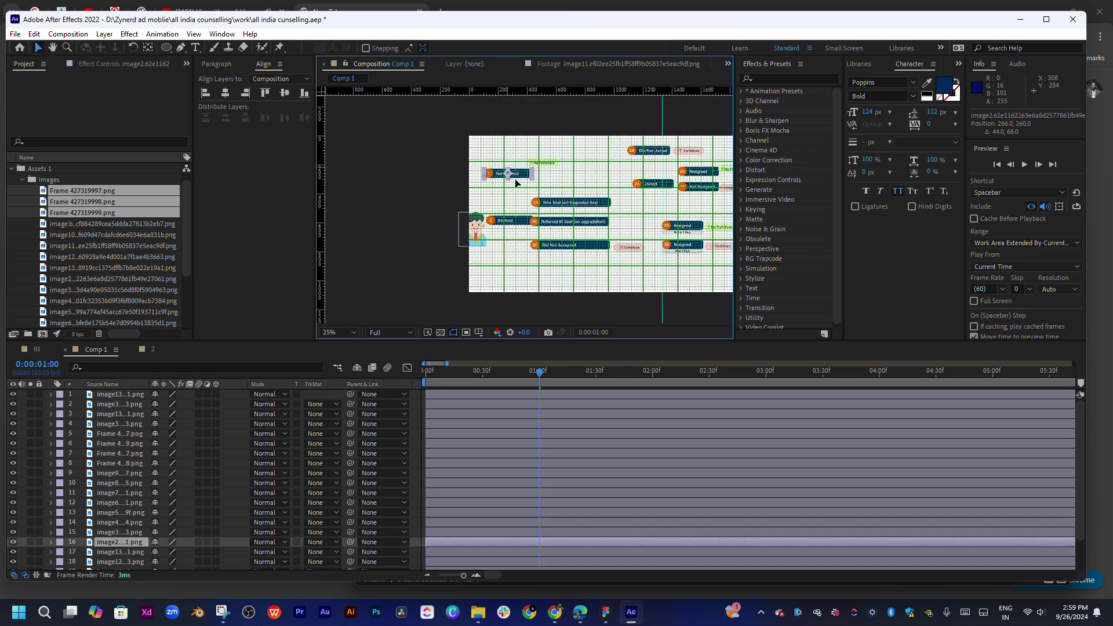
scroll(519, 197, up, 4)
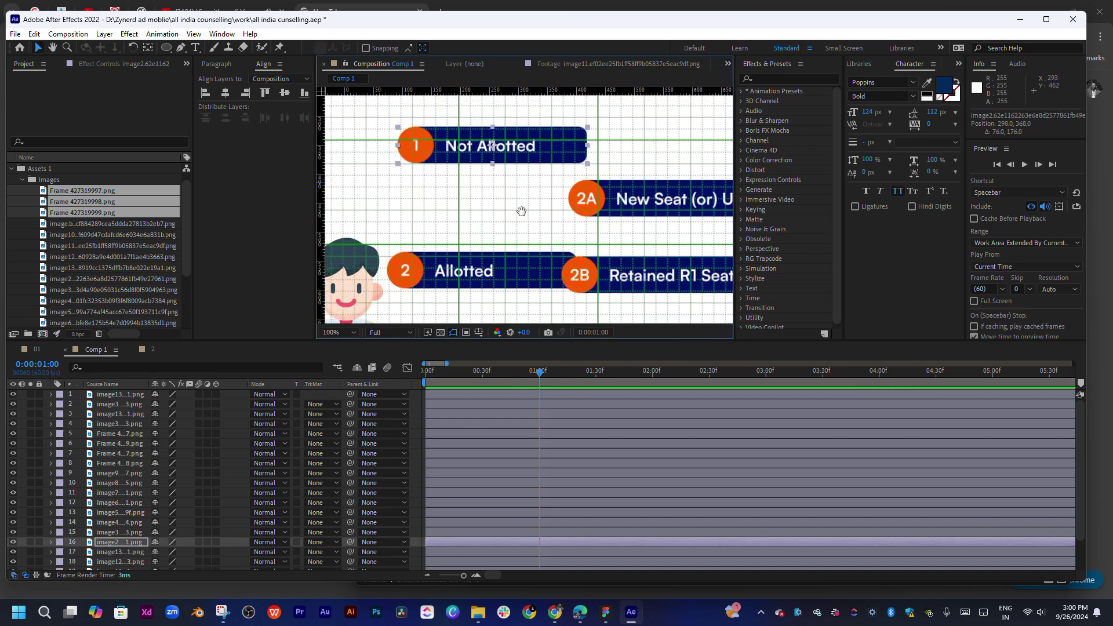
drag(557, 168, 520, 146)
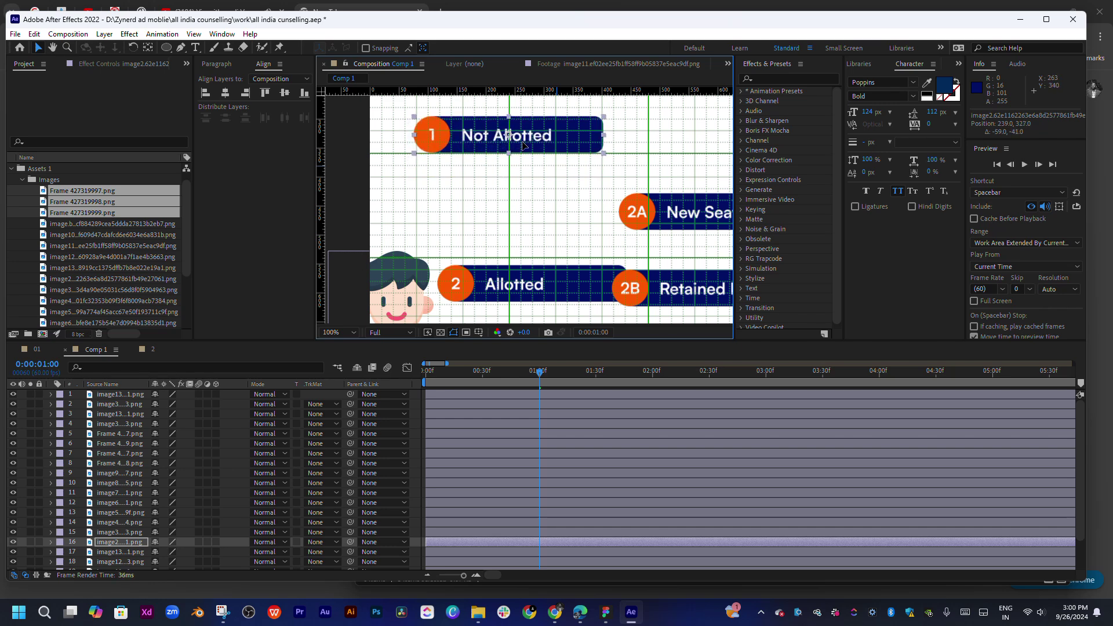
- Shift Allotted left and nudge Not Allotted so their left edges line up
drag(534, 219, 536, 203)
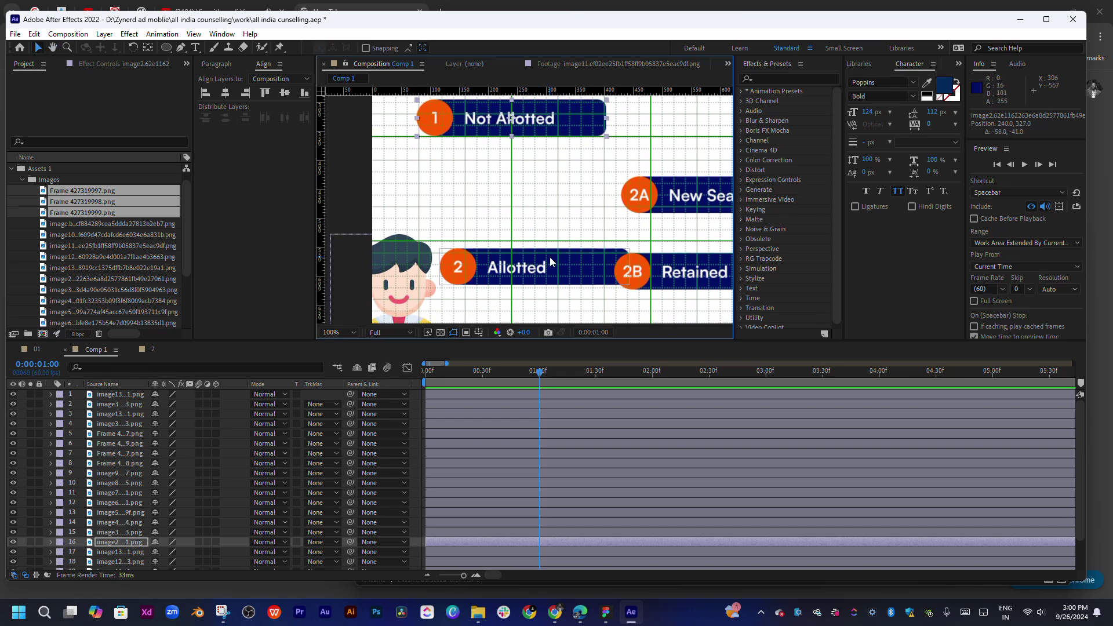
mouse_move(553, 282)
mouse_down()
mouse_move(529, 289)
mouse_move(538, 273)
mouse_up()
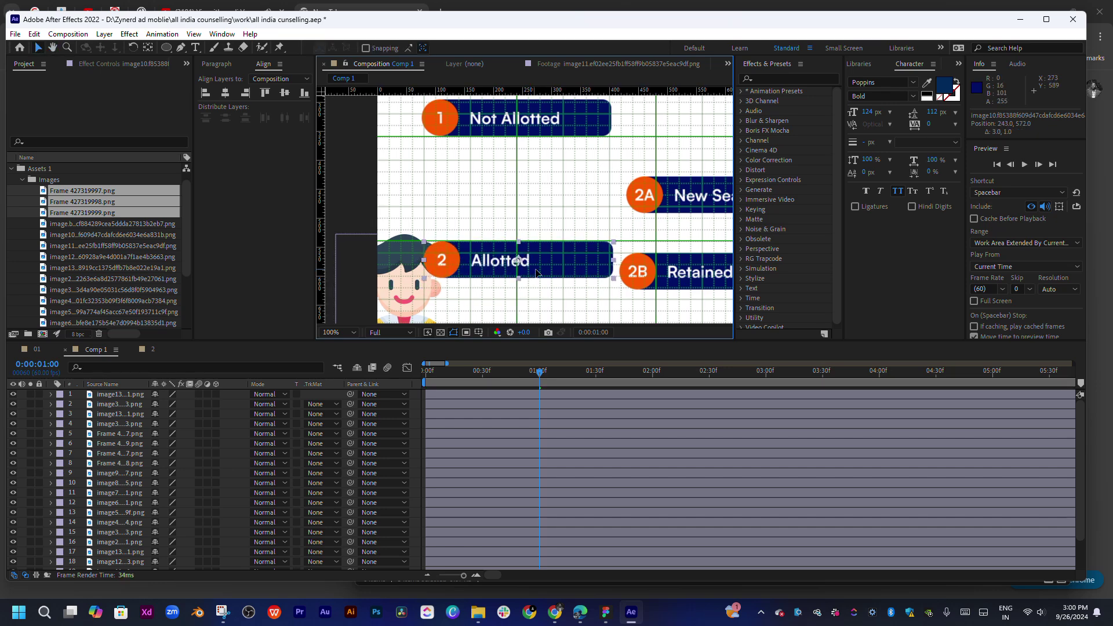
click(502, 133)
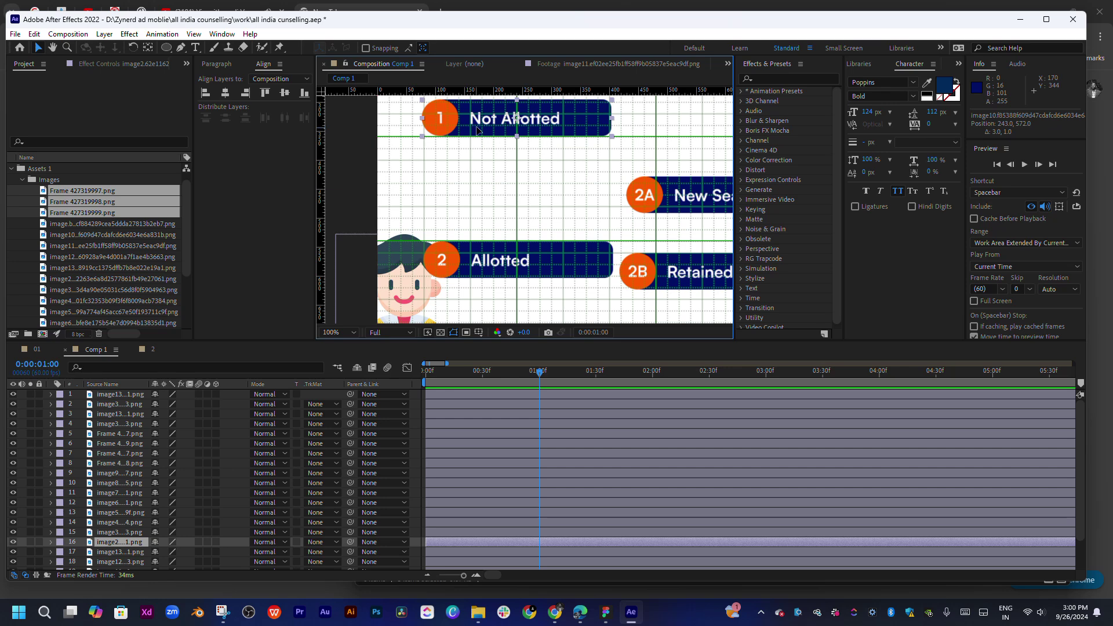
drag(478, 130, 477, 129)
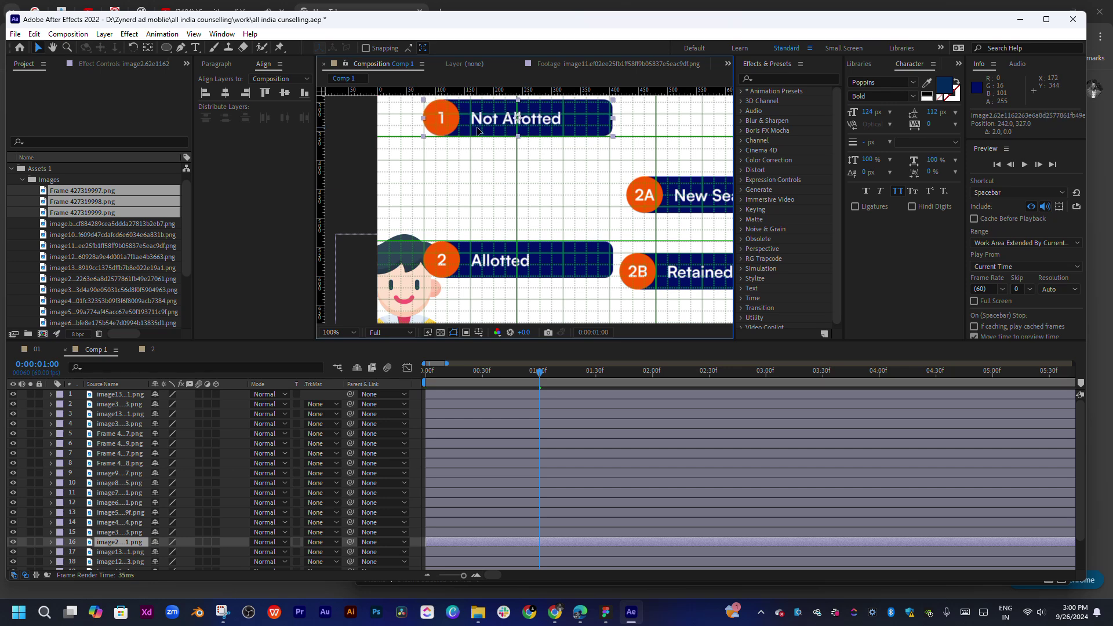
click(574, 191)
- Centre the 2A, 2B and 2C boxes on one vertical line and space them evenly
scroll(551, 219, down, 3)
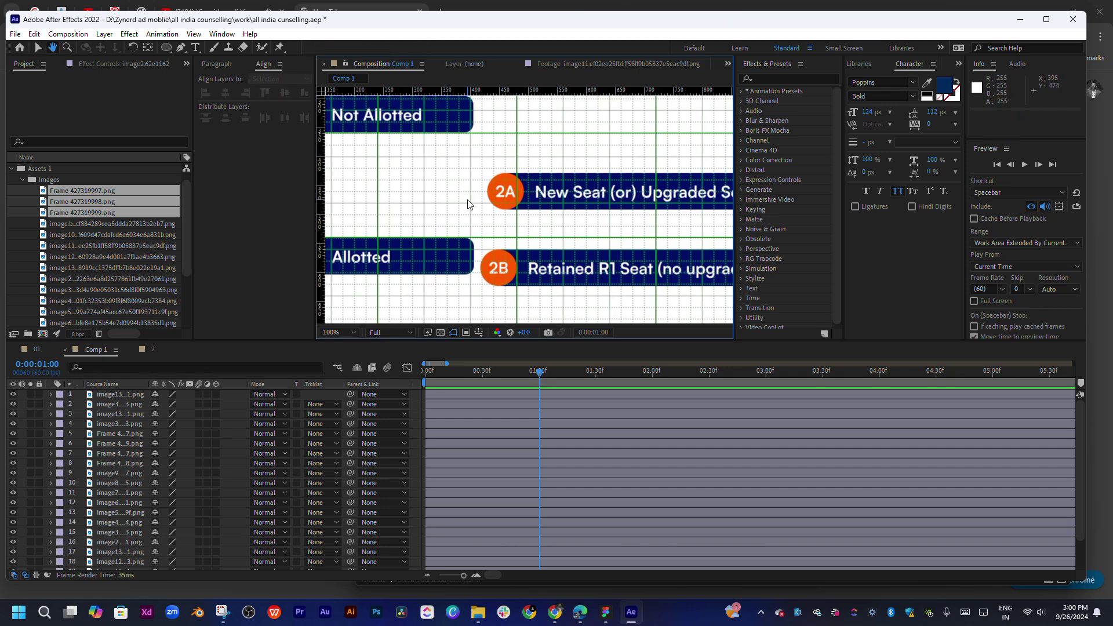
drag(551, 219, 534, 183)
drag(561, 232, 562, 265)
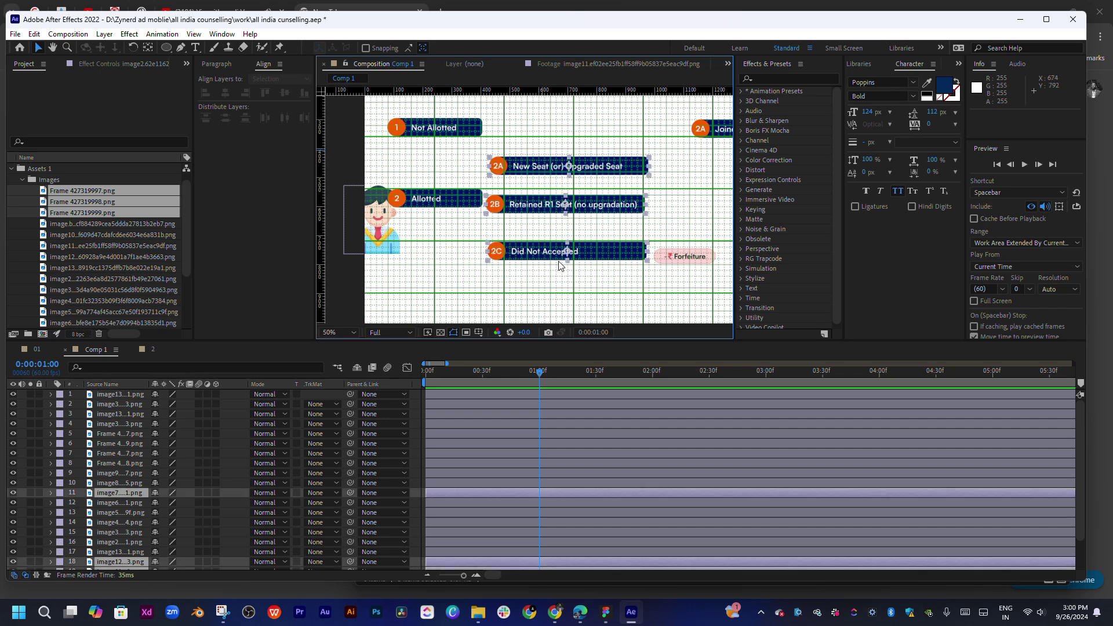
click(229, 94)
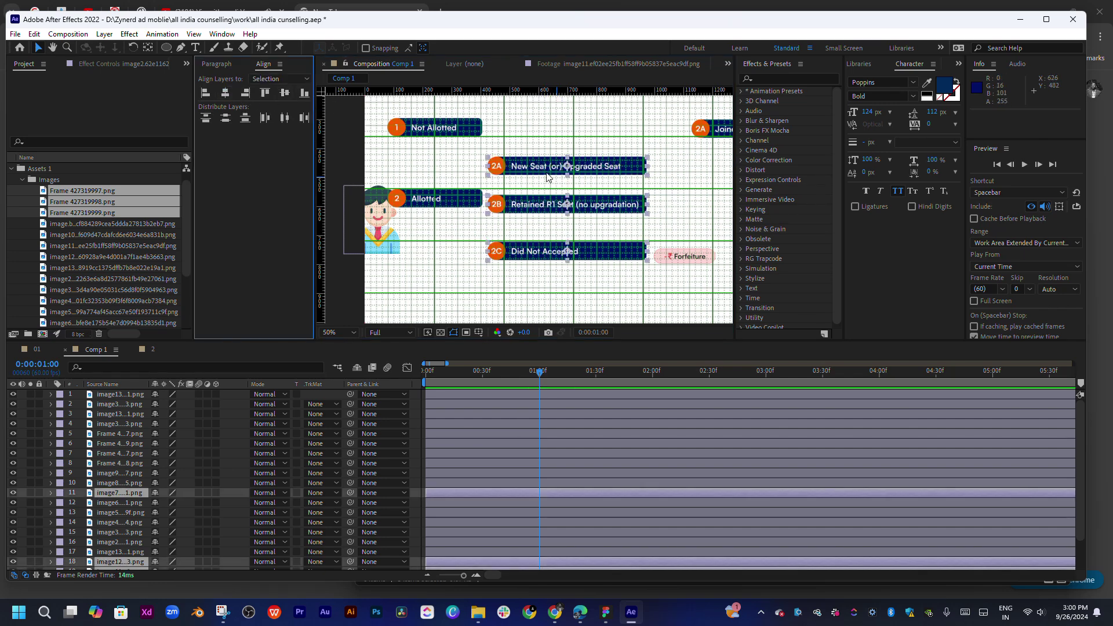
click(226, 122)
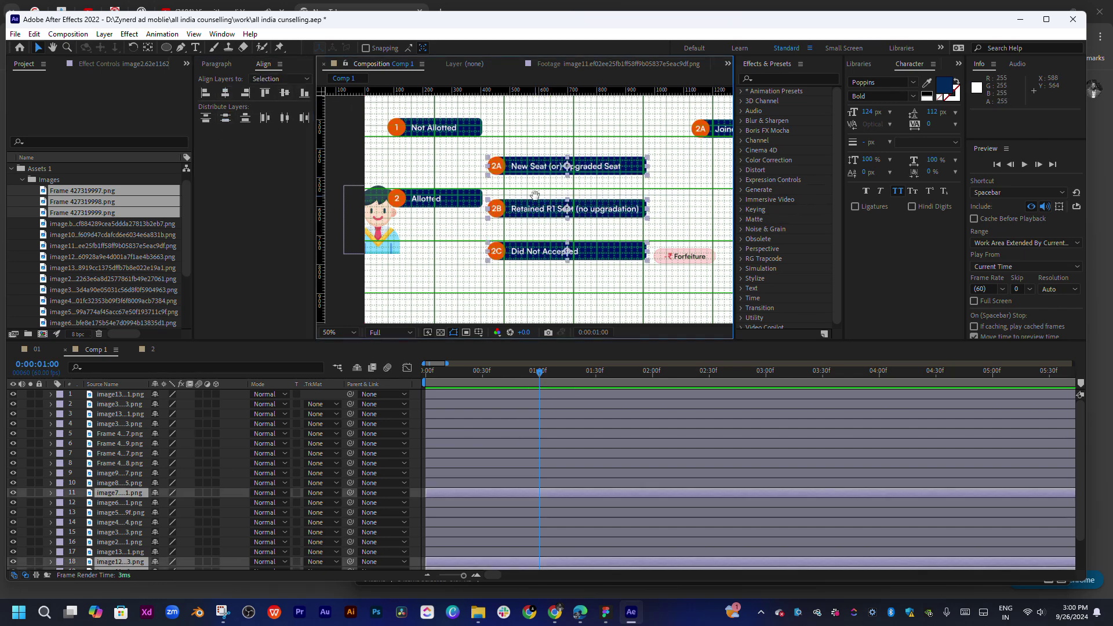
- Shift the 2A, 2B and 2C boxes 15 px to the right
drag(583, 217, 585, 195)
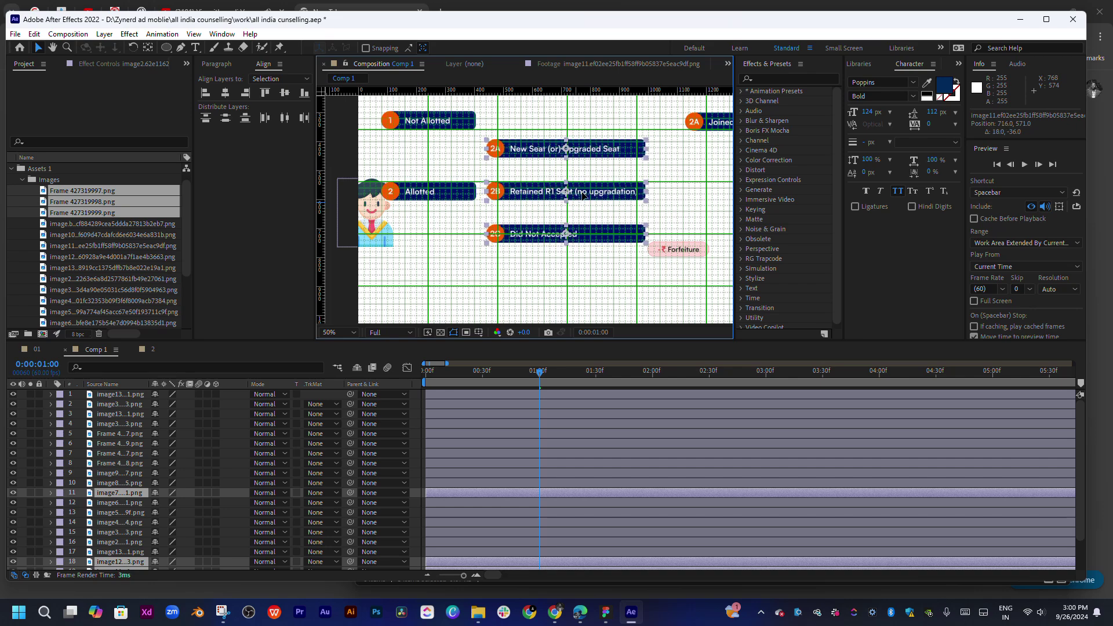
mouse_move(657, 218)
mouse_down()
mouse_move(549, 218)
mouse_move(585, 224)
mouse_up()
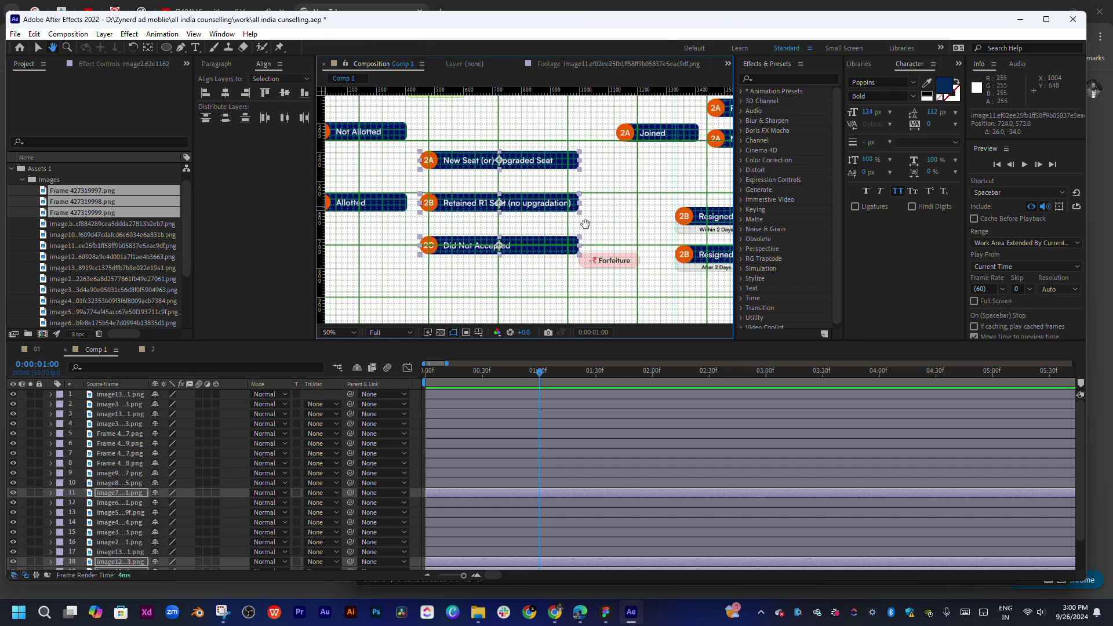
scroll(538, 220, up, 2)
mouse_move(410, 225)
mouse_down()
mouse_move(626, 224)
mouse_move(334, 225)
mouse_up()
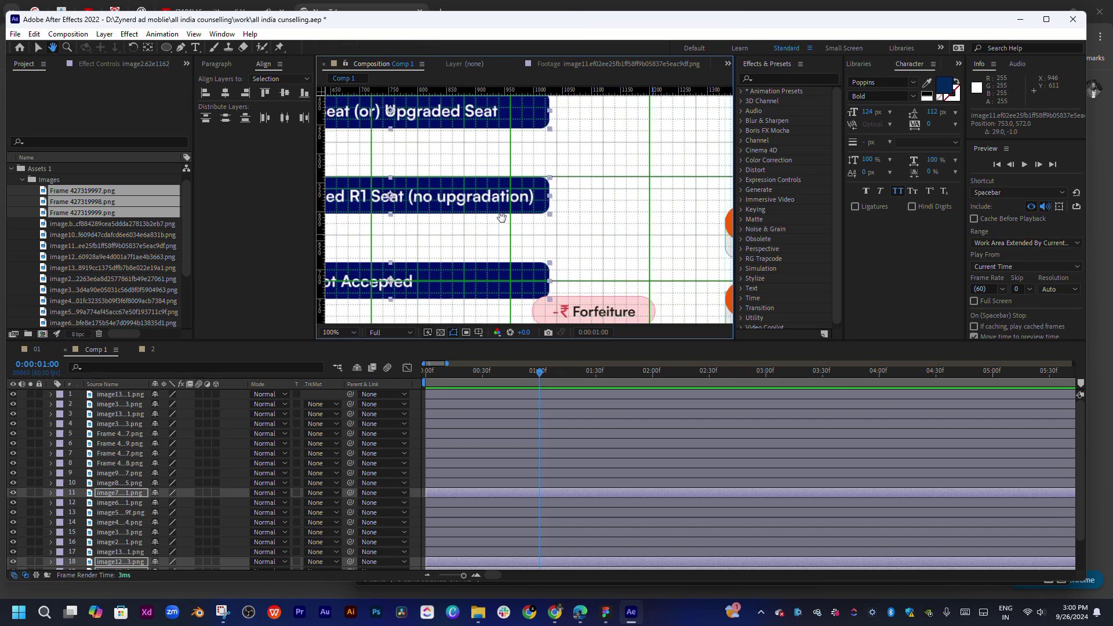
- Nudge Joined and Did Not Joined with its Forfeiture tag left, and place No Forfeiture beside Not Allotted
mouse_move(602, 310)
mouse_down()
mouse_move(597, 275)
mouse_move(613, 253)
mouse_up()
click(597, 274)
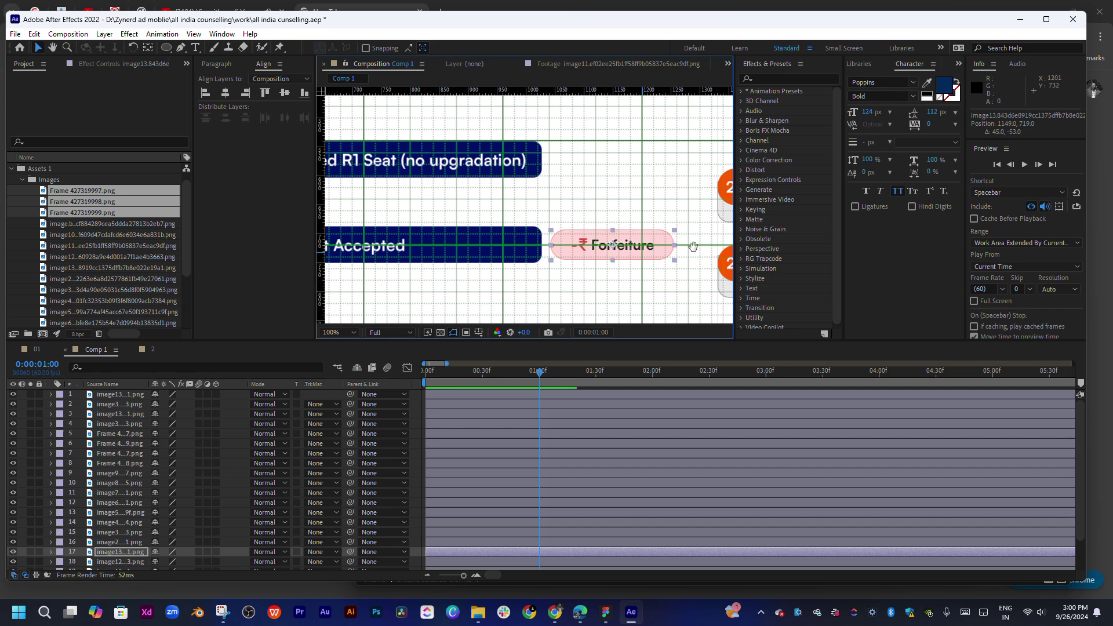
mouse_move(693, 246)
mouse_down()
mouse_move(528, 246)
mouse_move(584, 249)
mouse_up()
scroll(574, 248, down, 2)
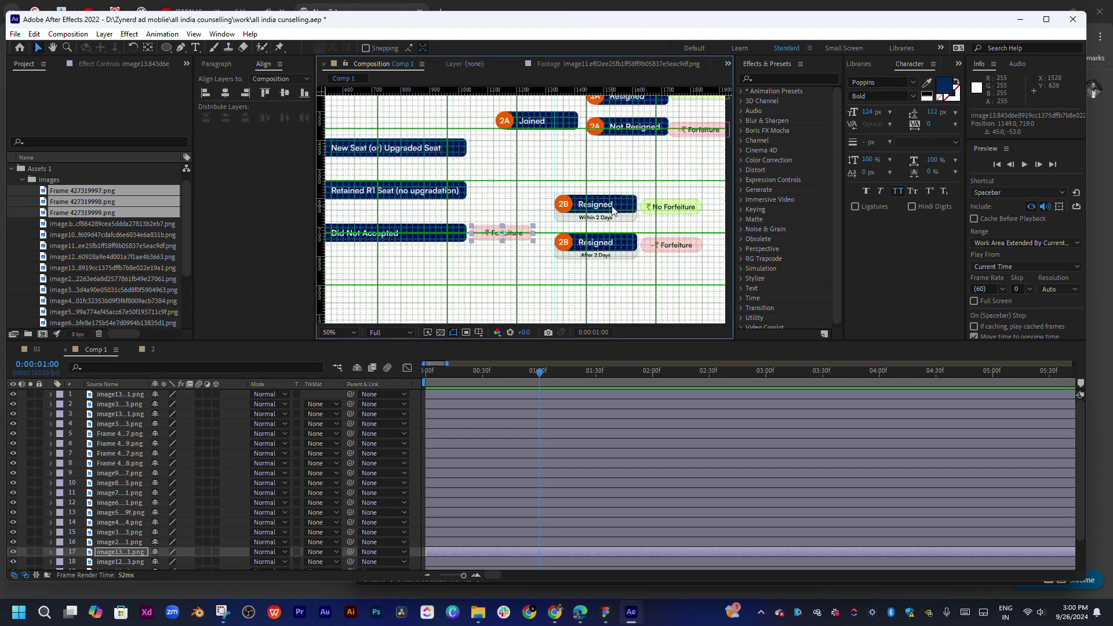
drag(613, 210, 550, 279)
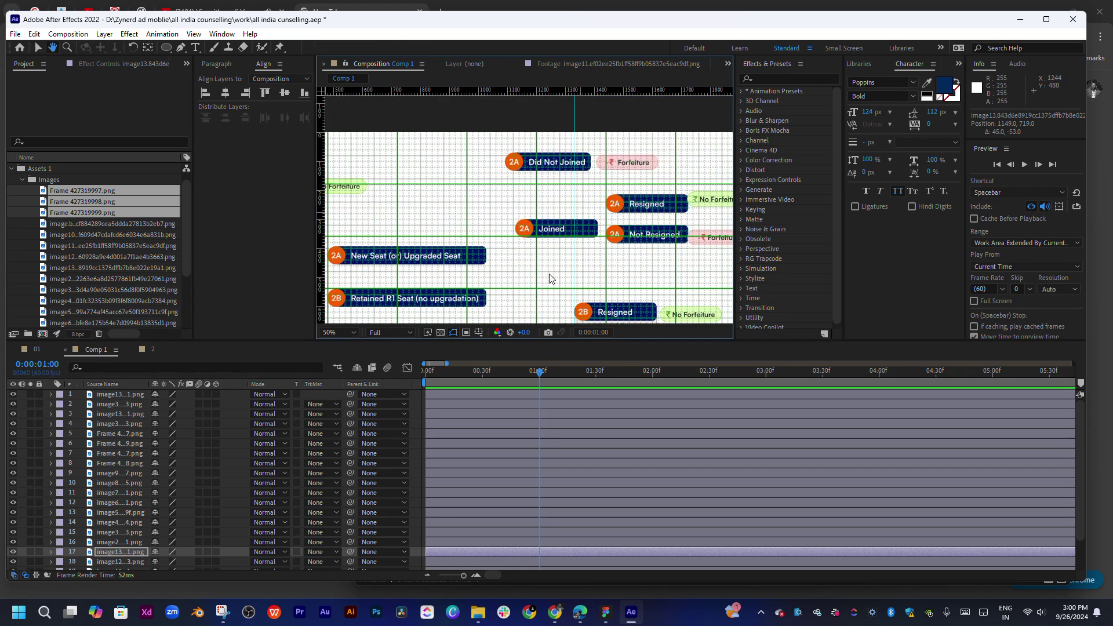
key(v)
mouse_move(556, 230)
mouse_down()
mouse_move(541, 231)
mouse_move(532, 213)
mouse_up()
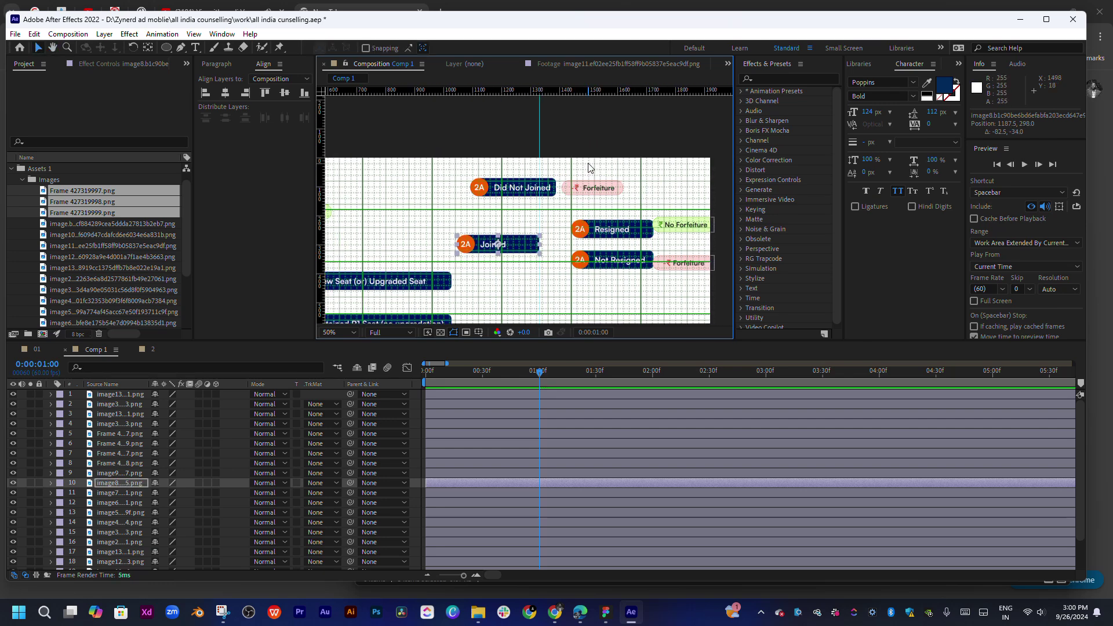
mouse_move(589, 168)
mouse_down()
mouse_move(509, 201)
mouse_move(528, 190)
mouse_move(643, 189)
mouse_move(575, 201)
mouse_up()
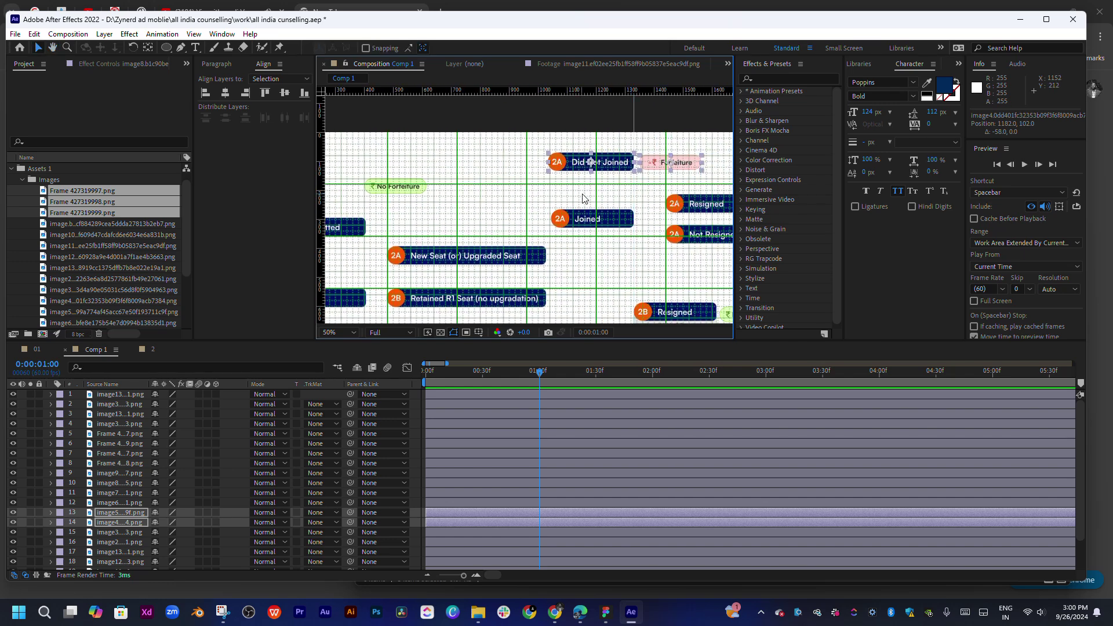
mouse_move(386, 206)
mouse_down()
mouse_move(510, 158)
mouse_move(548, 186)
mouse_up()
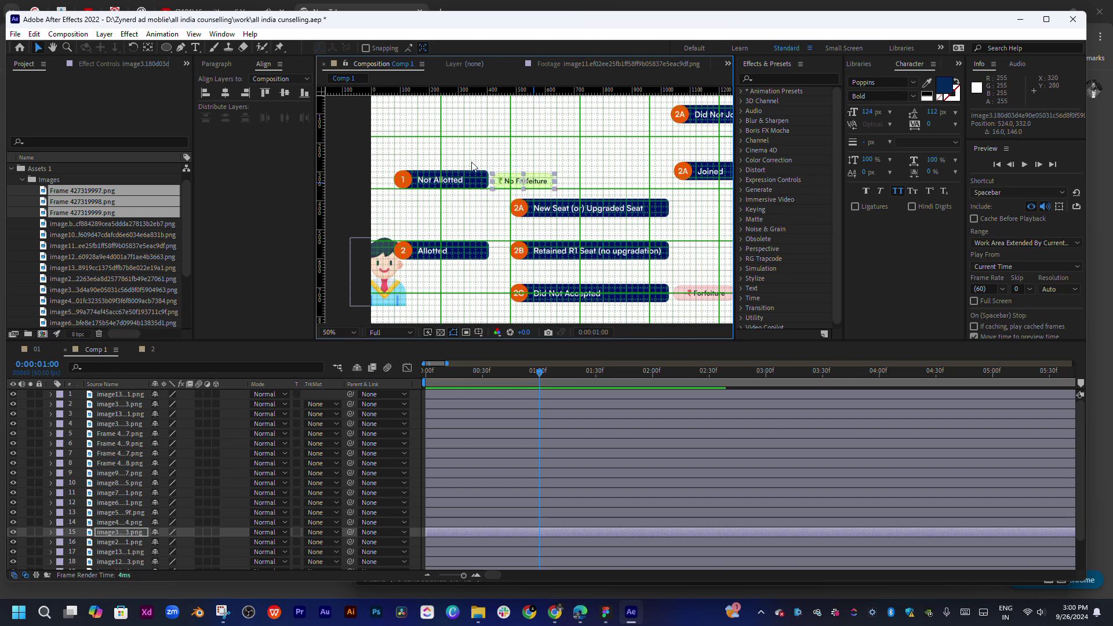
- Move the Not Allotted box and its No Forfeiture tag up, then fine-tune them slightly down
shift+click(472, 187)
drag(472, 188, 476, 190)
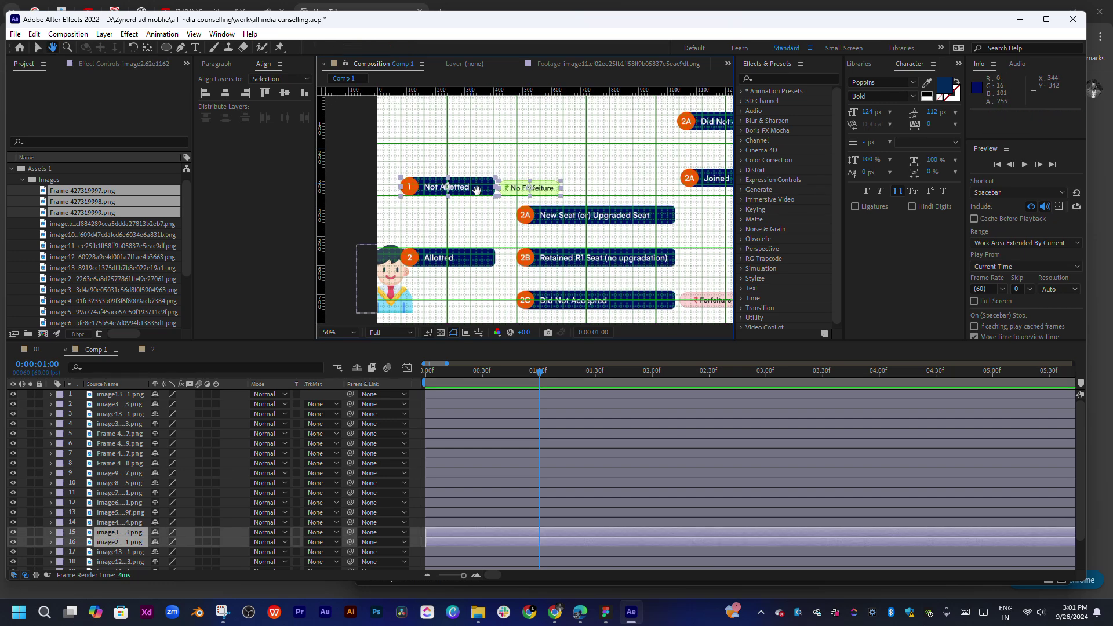
drag(480, 152, 480, 150)
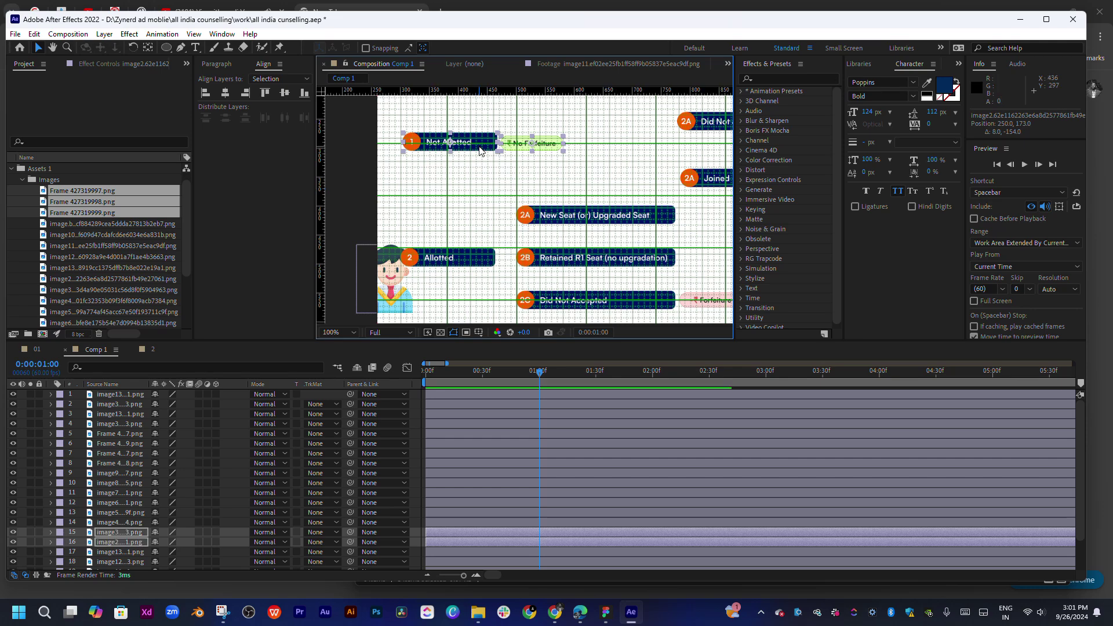
scroll(480, 150, up, 2)
mouse_move(636, 270)
mouse_down()
mouse_move(568, 299)
mouse_move(557, 216)
mouse_up()
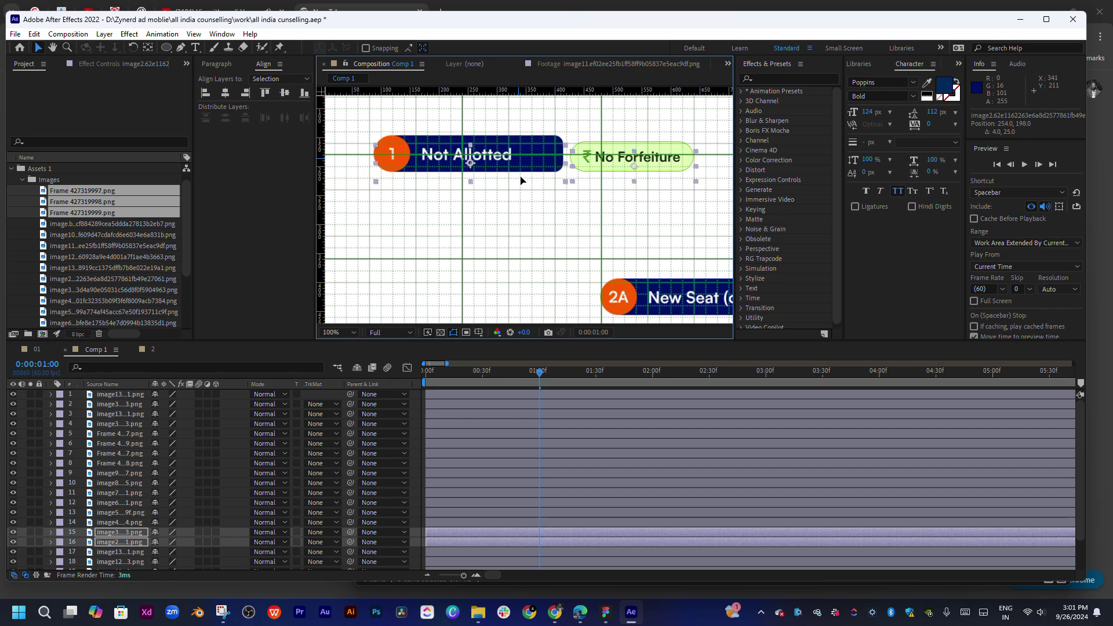
mouse_move(519, 164)
mouse_down()
mouse_move(515, 185)
mouse_move(559, 213)
mouse_up()
key(h)
drag(586, 169, 588, 171)
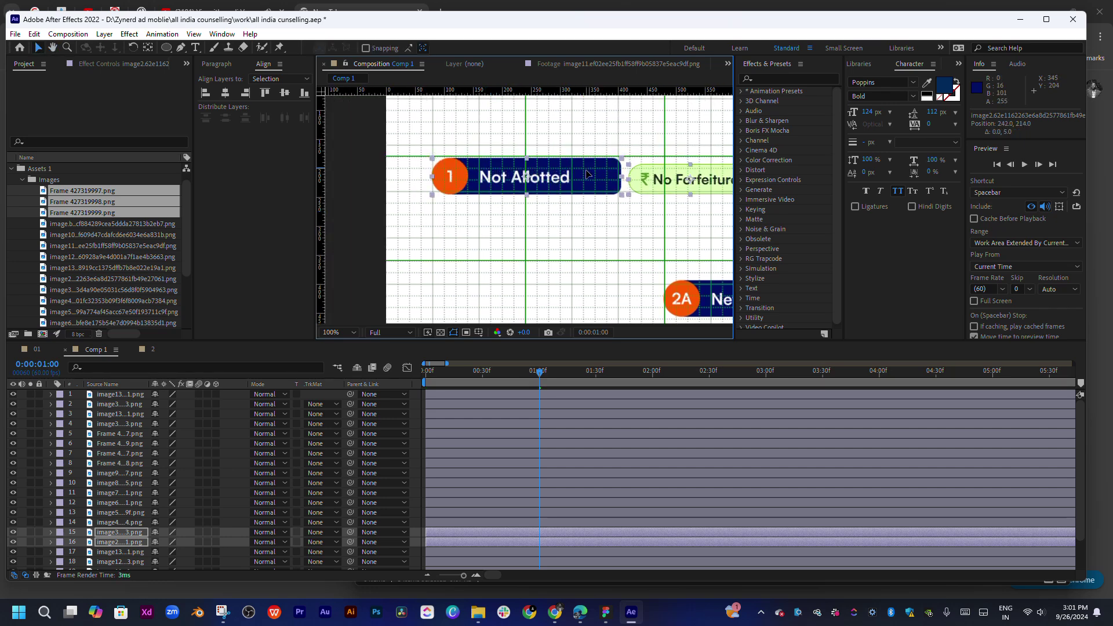
click(619, 236)
drag(619, 236, 569, 218)
- Vertically centre Not Allotted with No Forfeiture, nudge both up 4 px, and zoom out
click(594, 167)
shift+click(499, 179)
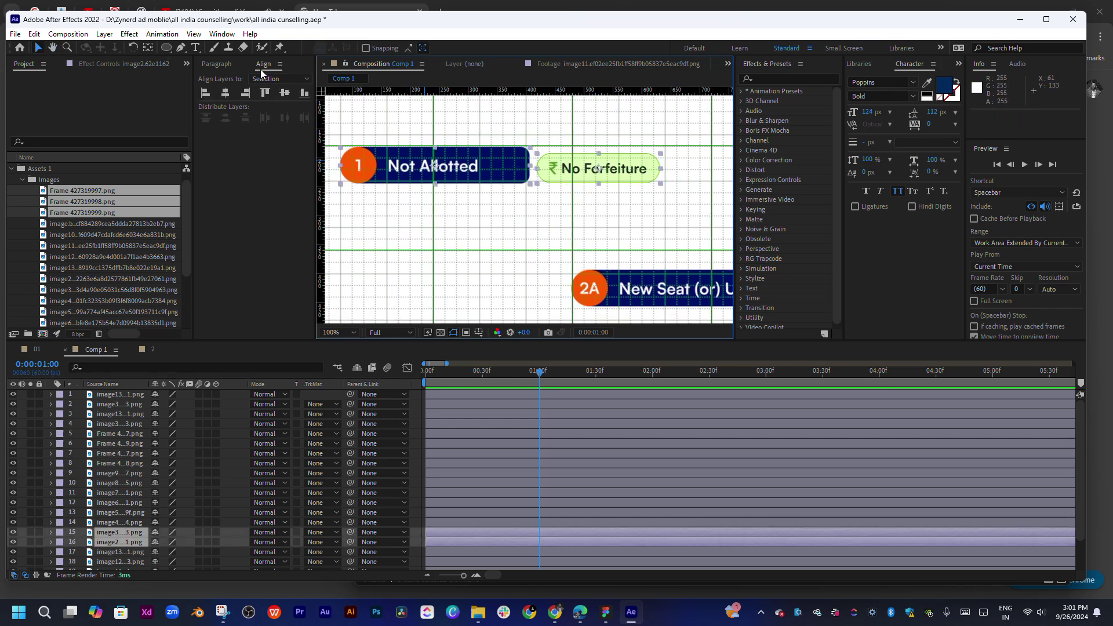
click(285, 95)
click(559, 174)
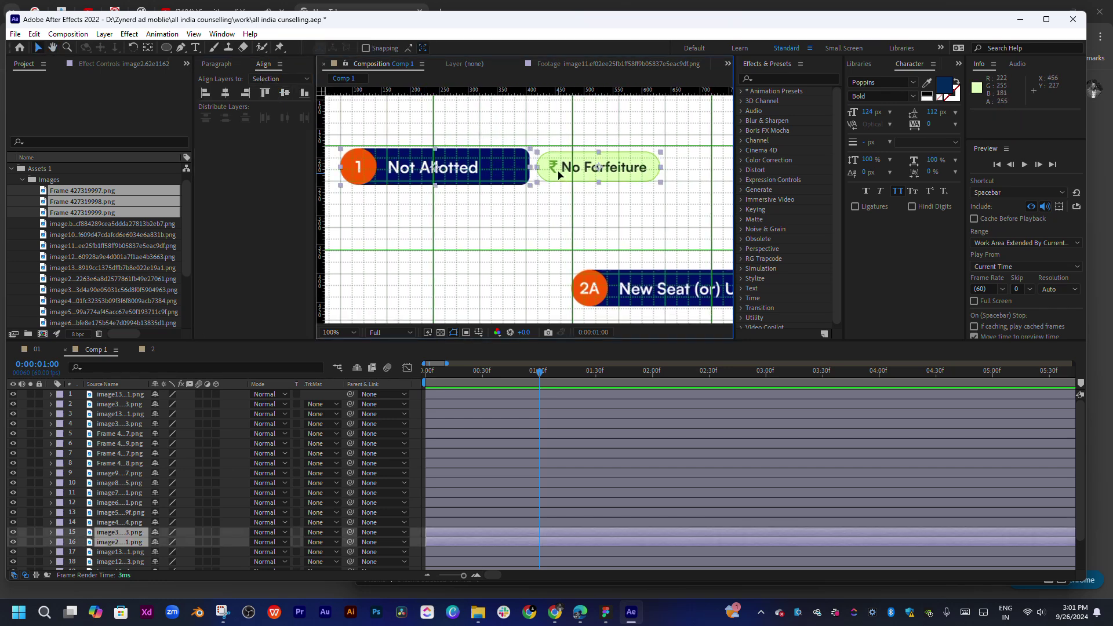
key(Up)
key(Up)
key(Up)
click(573, 202)
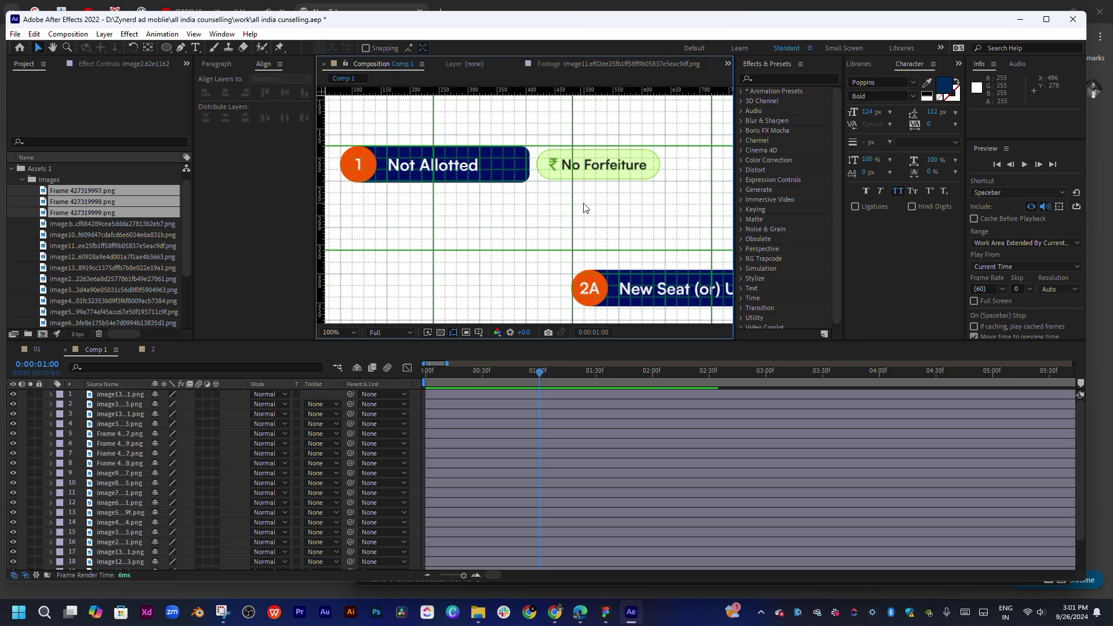
key(comma)
key(comma)
- Move the Resigned and Not Resigned rows with their tags up and to the left
drag(574, 176, 558, 171)
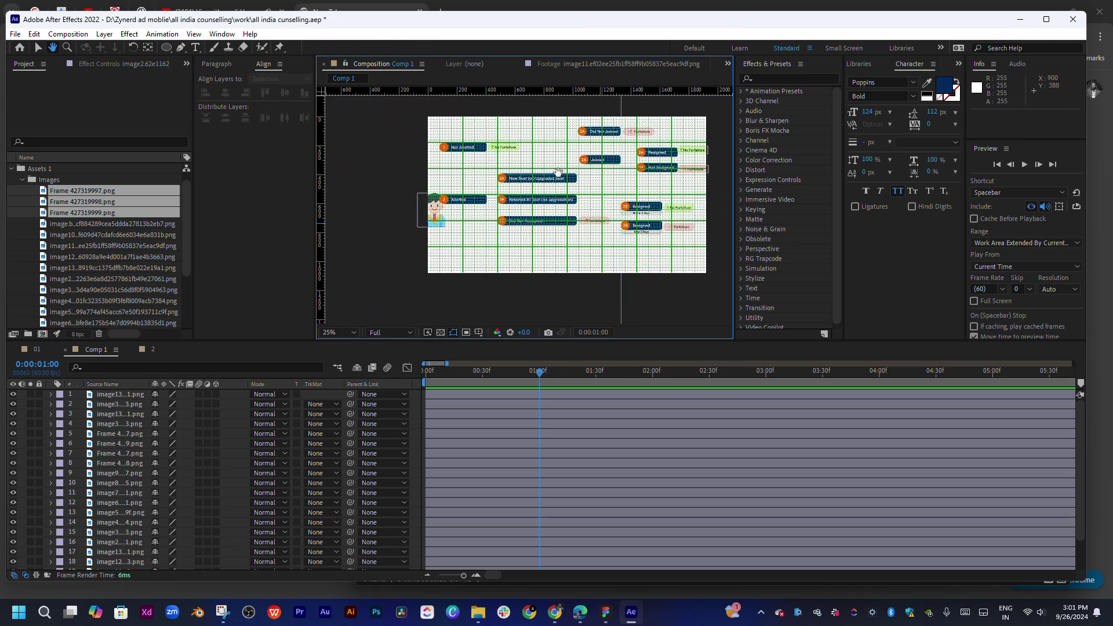
scroll(564, 174, up, 2)
scroll(564, 174, down, 1)
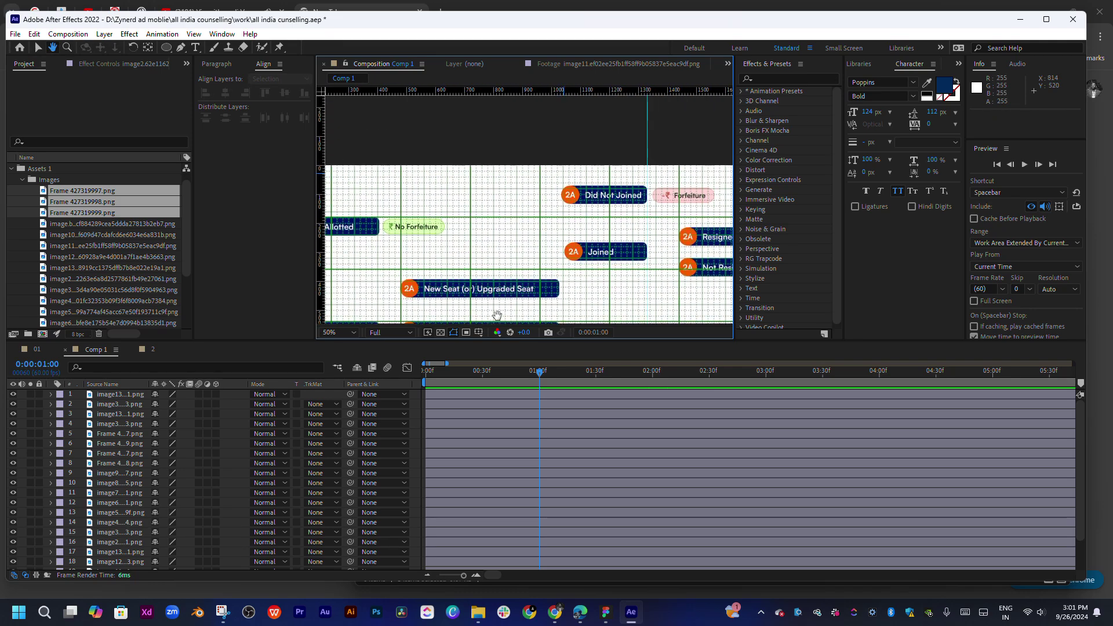
drag(513, 268, 514, 235)
scroll(529, 234, right, 5)
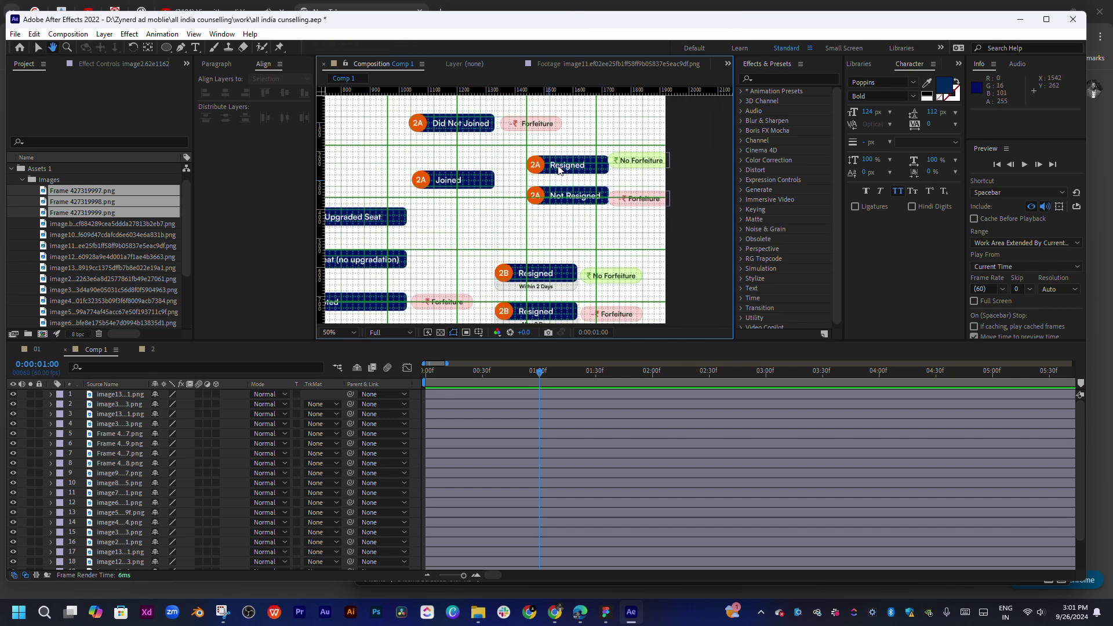
drag(528, 205, 672, 152)
drag(631, 198, 626, 183)
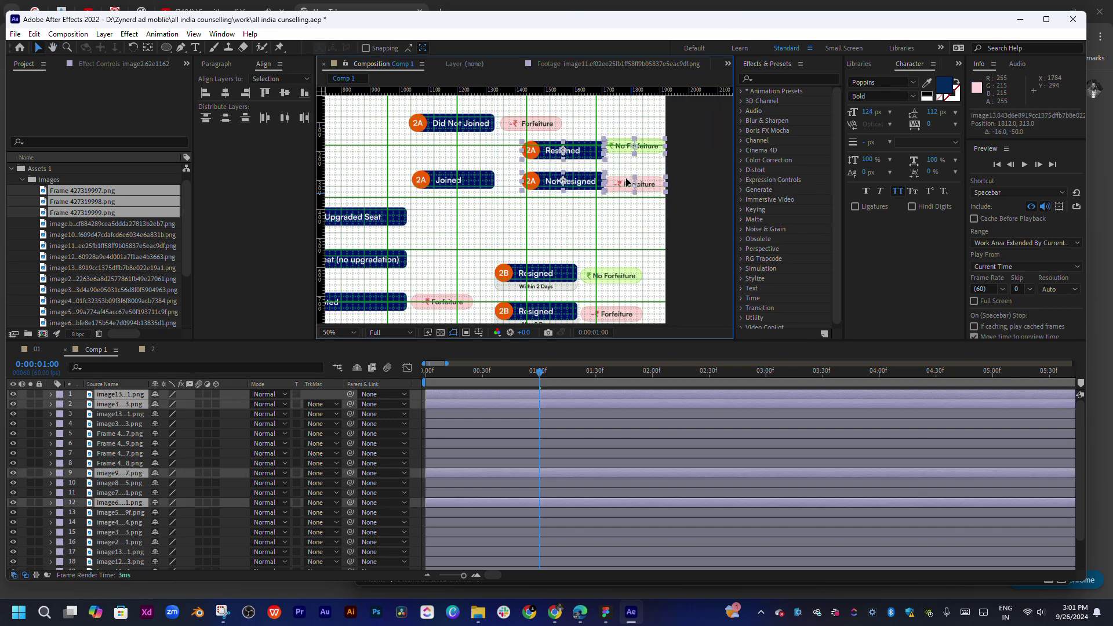
- Raise the Did Not Joined box and its Forfeiture tag and shift them right
scroll(626, 182, up, 3)
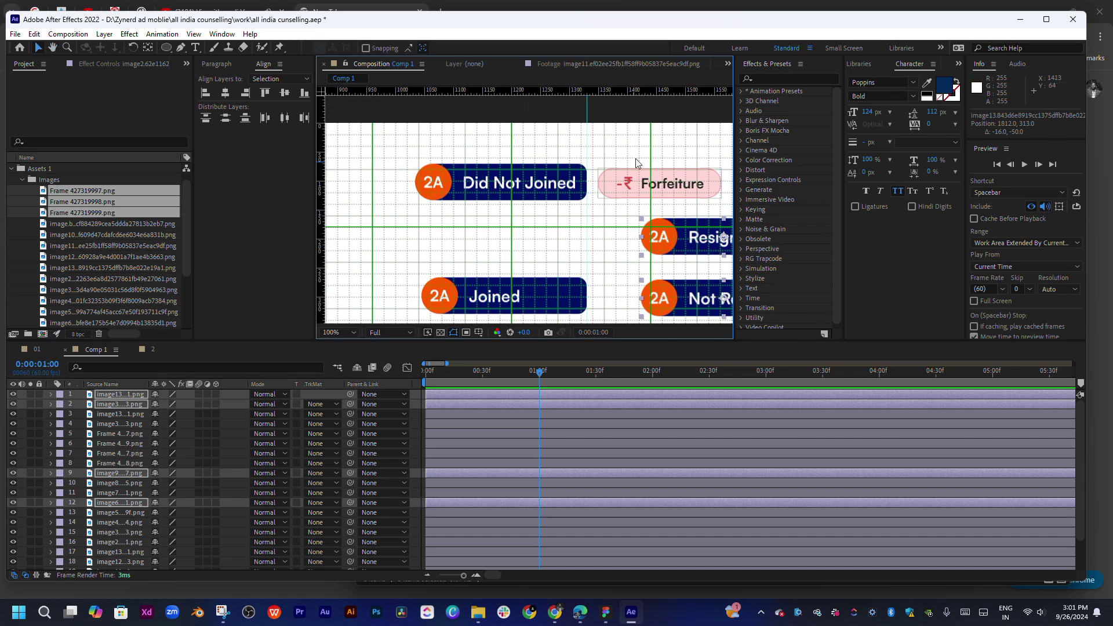
drag(636, 163, 406, 192)
mouse_move(511, 183)
mouse_down()
mouse_move(510, 160)
mouse_move(581, 150)
mouse_up()
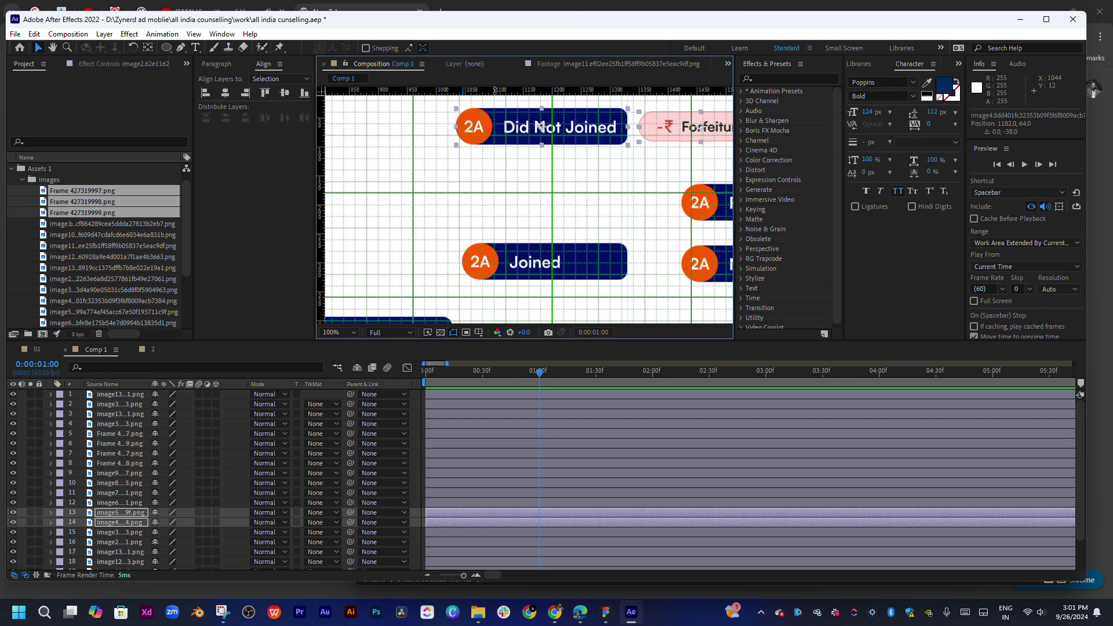
drag(504, 138, 540, 135)
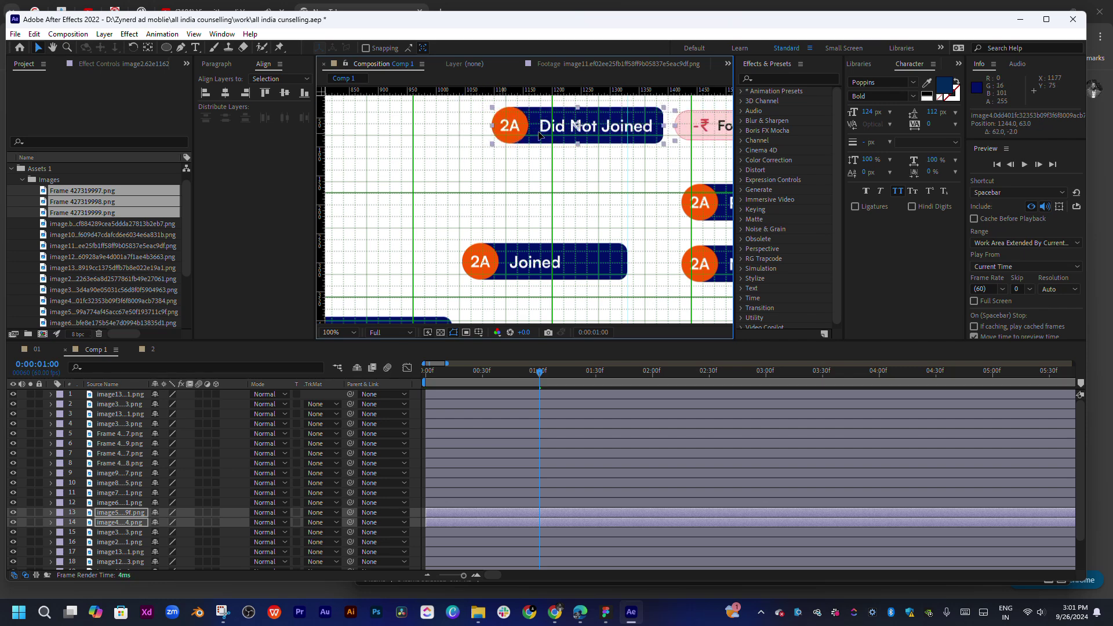
scroll(540, 135, up, 2)
scroll(541, 151, right, 2)
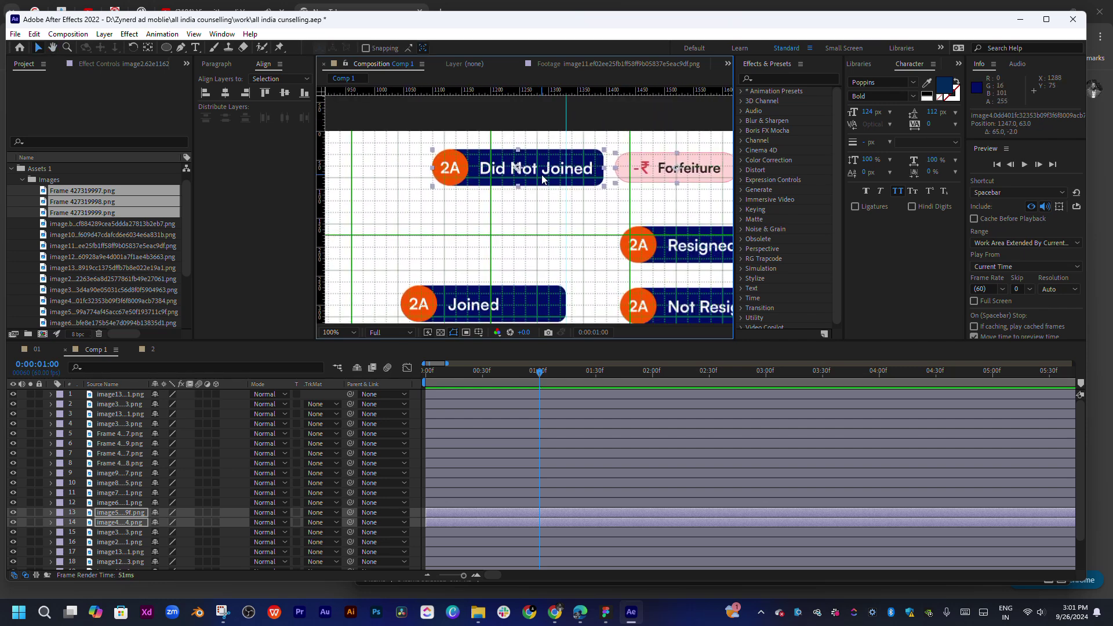
drag(543, 175, 544, 164)
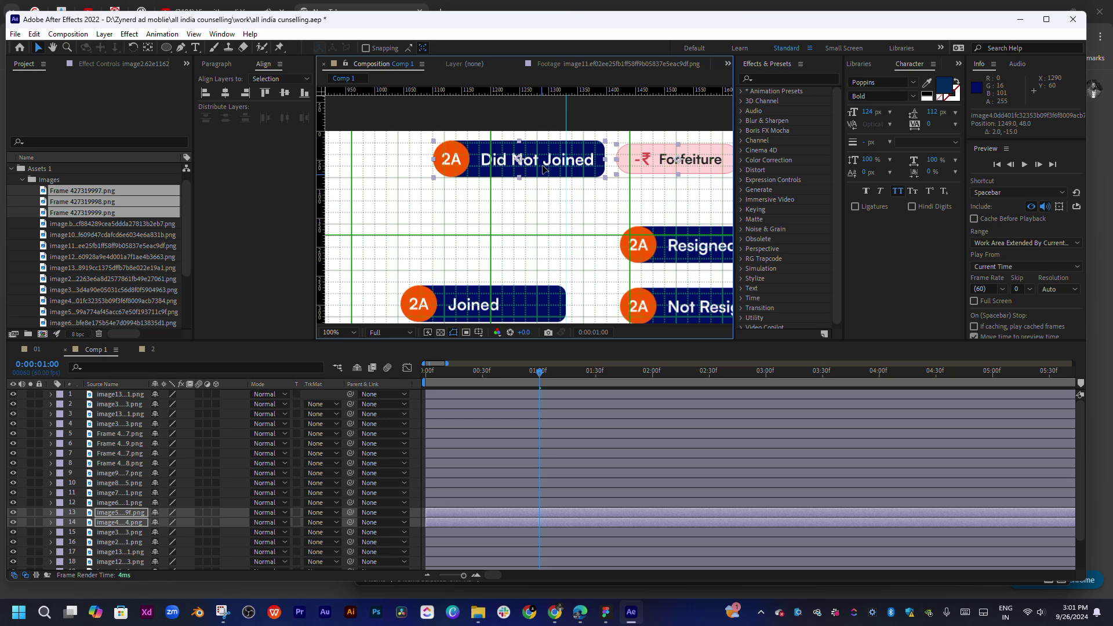
- Move the Joined box up and right, checking the layout against the Figma reference
scroll(706, 214, right, 4)
scroll(638, 232, down, 3)
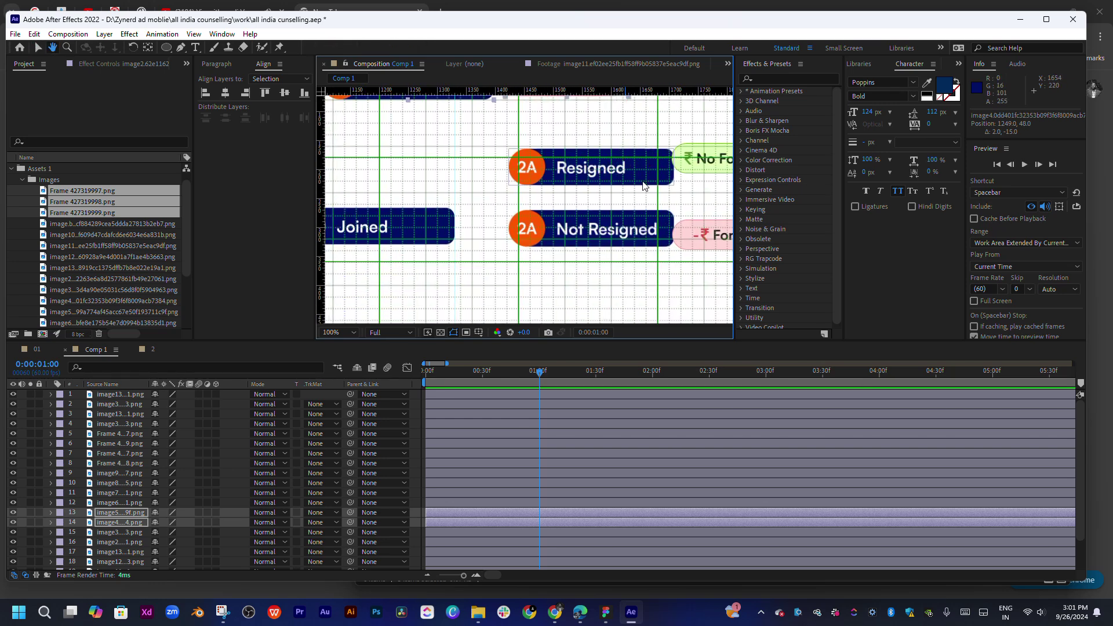
scroll(606, 245, left, 4)
scroll(606, 245, up, 2)
key(v)
mouse_move(458, 261)
mouse_down()
mouse_move(504, 226)
mouse_move(492, 209)
mouse_move(490, 262)
mouse_move(556, 193)
mouse_up()
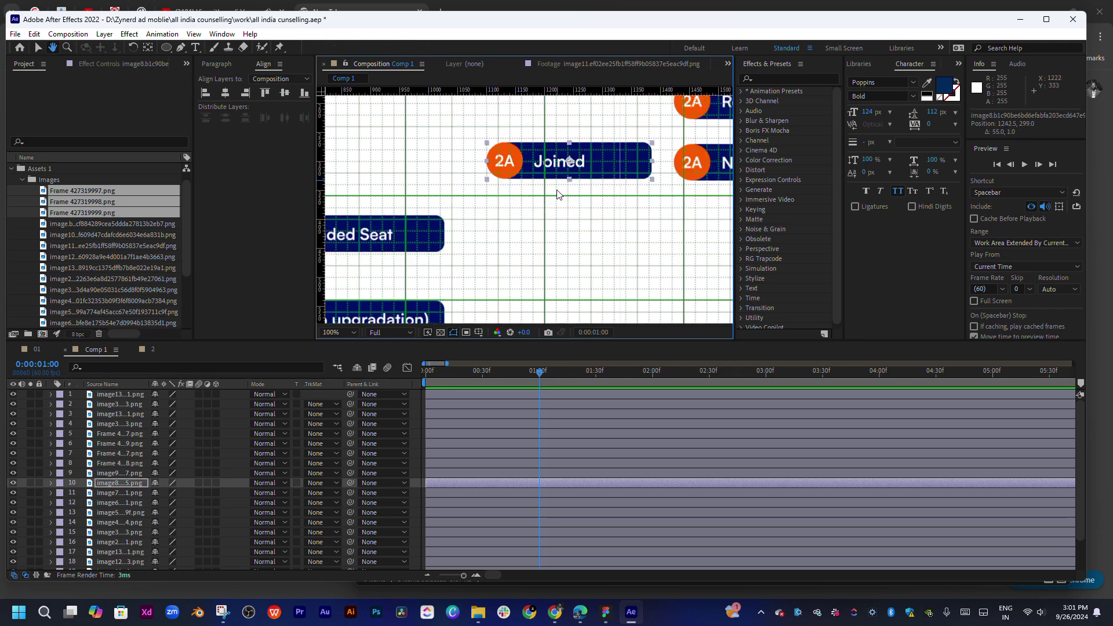
click(601, 618)
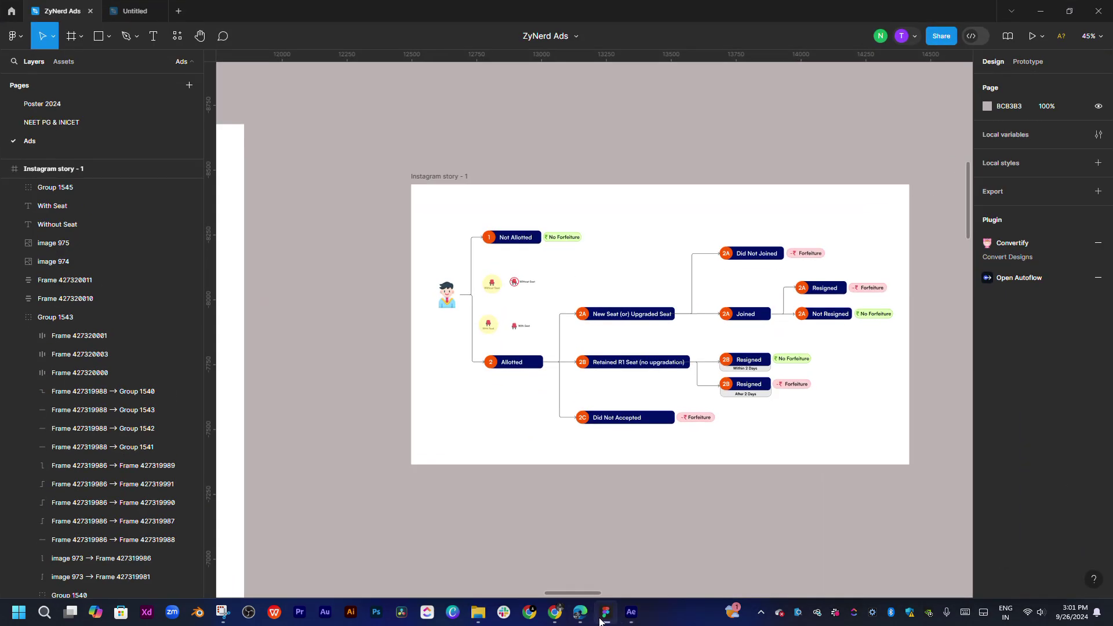
click(601, 618)
mouse_move(508, 285)
mouse_down()
mouse_move(577, 231)
mouse_move(539, 272)
mouse_up()
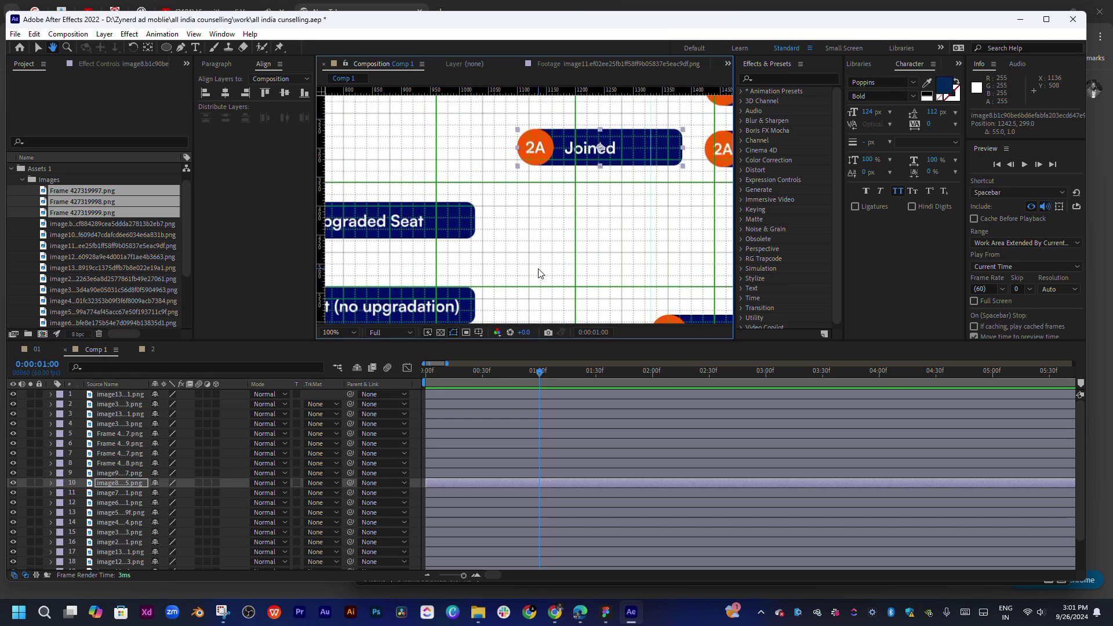
- Drag the Joined box down and left beside New Seat (or) Upgraded Seat, nudging it up 6 px
drag(612, 154, 603, 227)
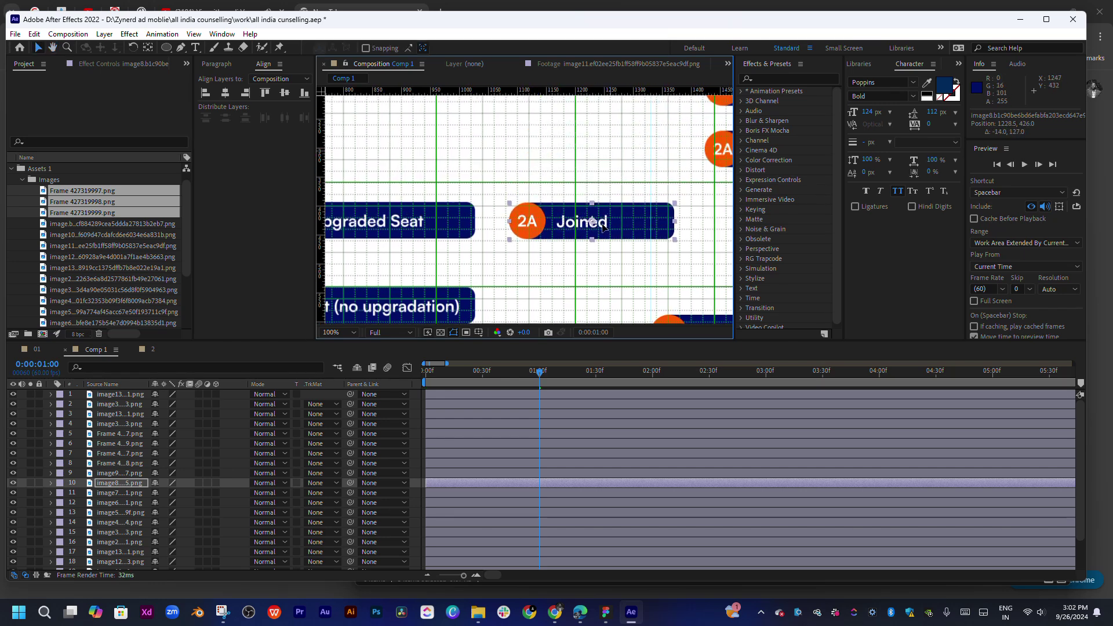
mouse_move(603, 227)
mouse_down()
mouse_move(620, 229)
mouse_move(477, 272)
mouse_up()
key(h)
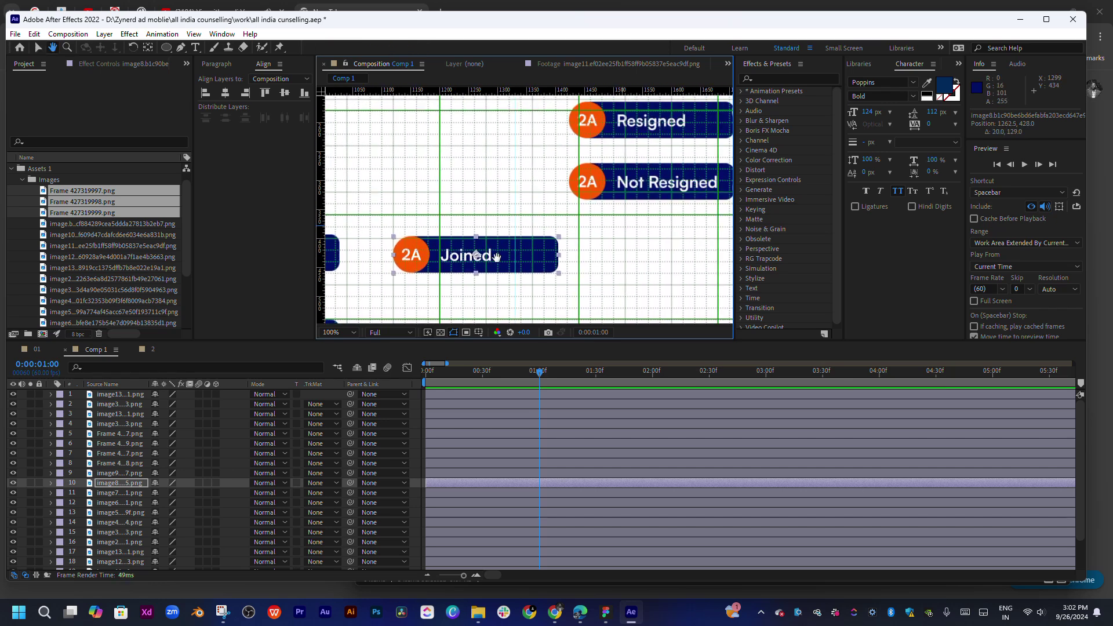
drag(415, 249, 690, 223)
mouse_move(506, 248)
mouse_down()
mouse_move(688, 251)
mouse_move(600, 259)
mouse_up()
key(v)
scroll(496, 250, up, 2)
drag(498, 249, 509, 195)
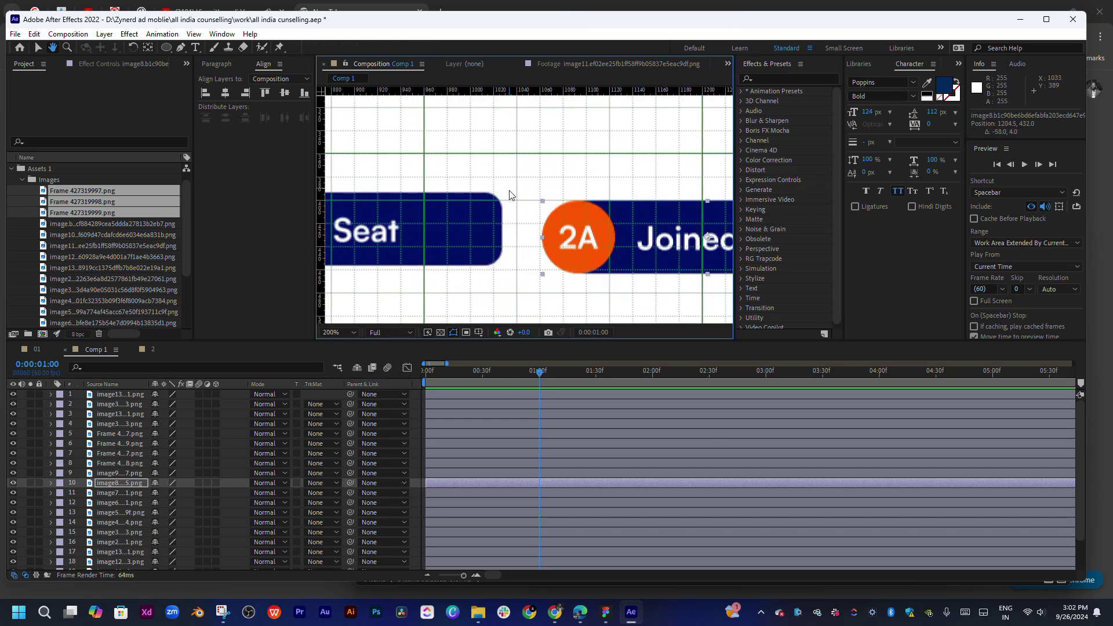
drag(595, 239, 595, 234)
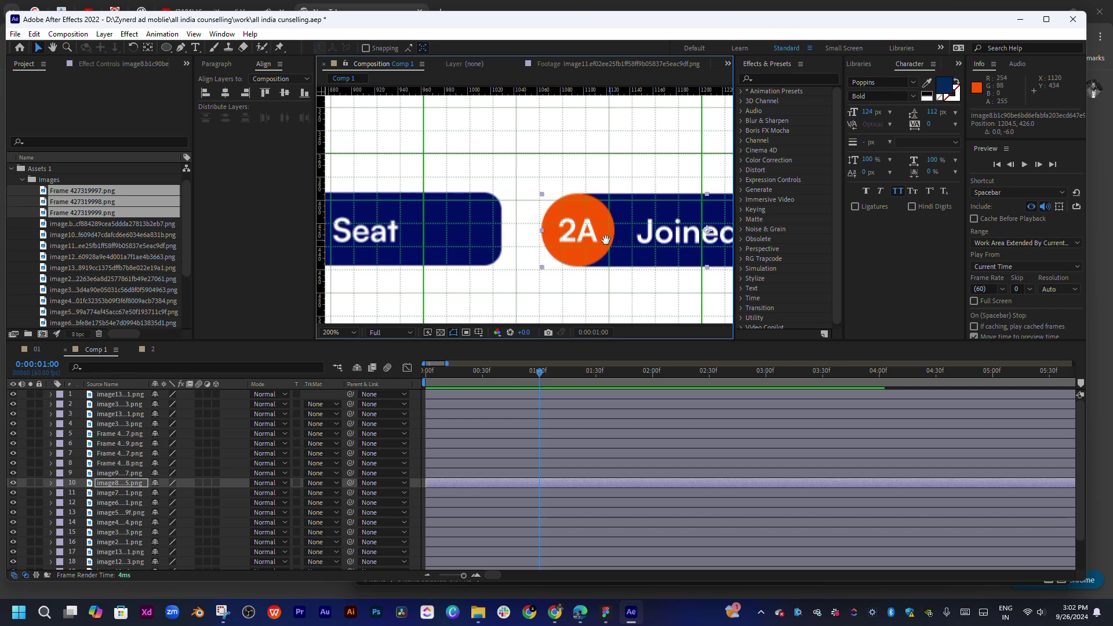
drag(598, 236, 529, 237)
scroll(588, 297, down, 2)
- Vertically centre the Not Resigned box with its Forfeiture tag
scroll(605, 243, down, 1)
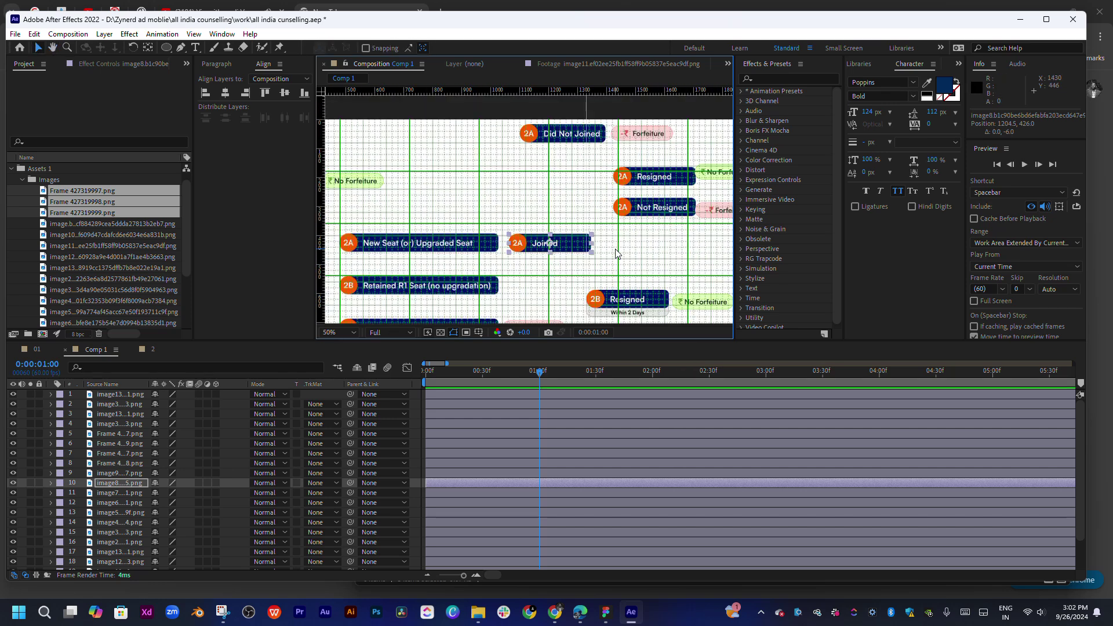
mouse_move(637, 159)
mouse_down()
mouse_move(595, 172)
mouse_move(645, 210)
mouse_move(642, 246)
mouse_up()
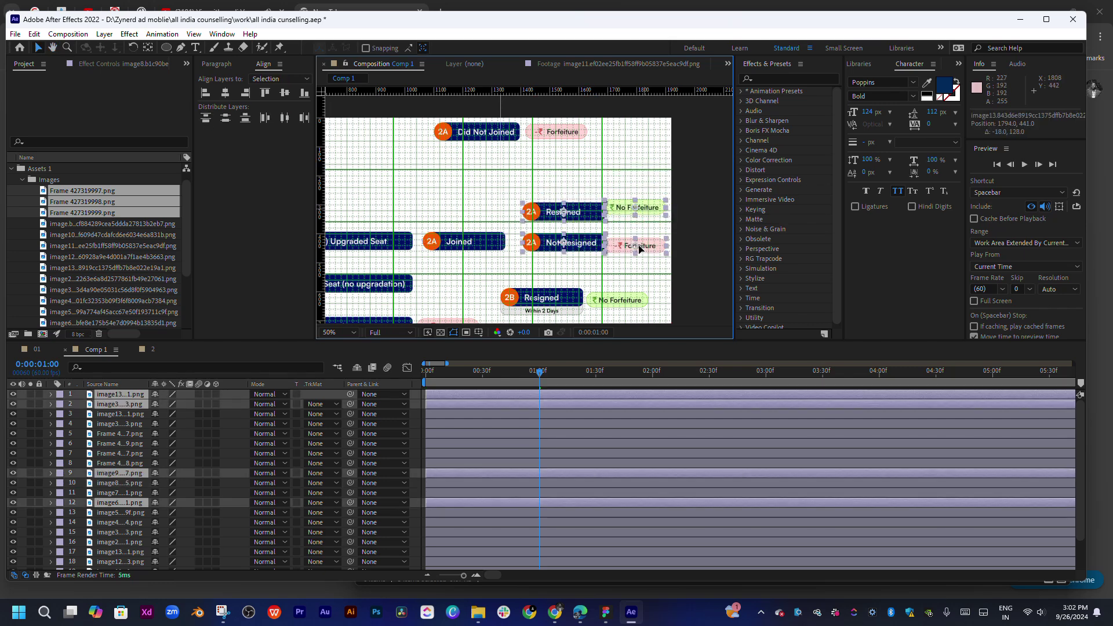
scroll(611, 252, up, 1)
scroll(594, 149, down, 2)
click(606, 241)
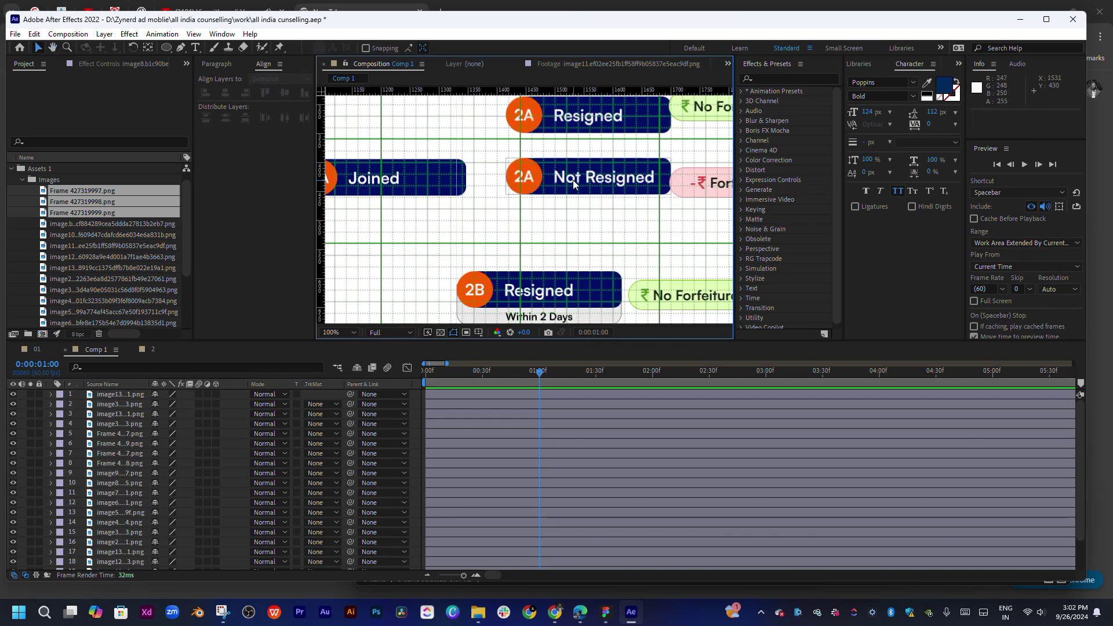
mouse_move(574, 183)
mouse_down()
mouse_move(530, 189)
mouse_move(646, 216)
mouse_move(617, 201)
mouse_up()
scroll(533, 196, up, 1)
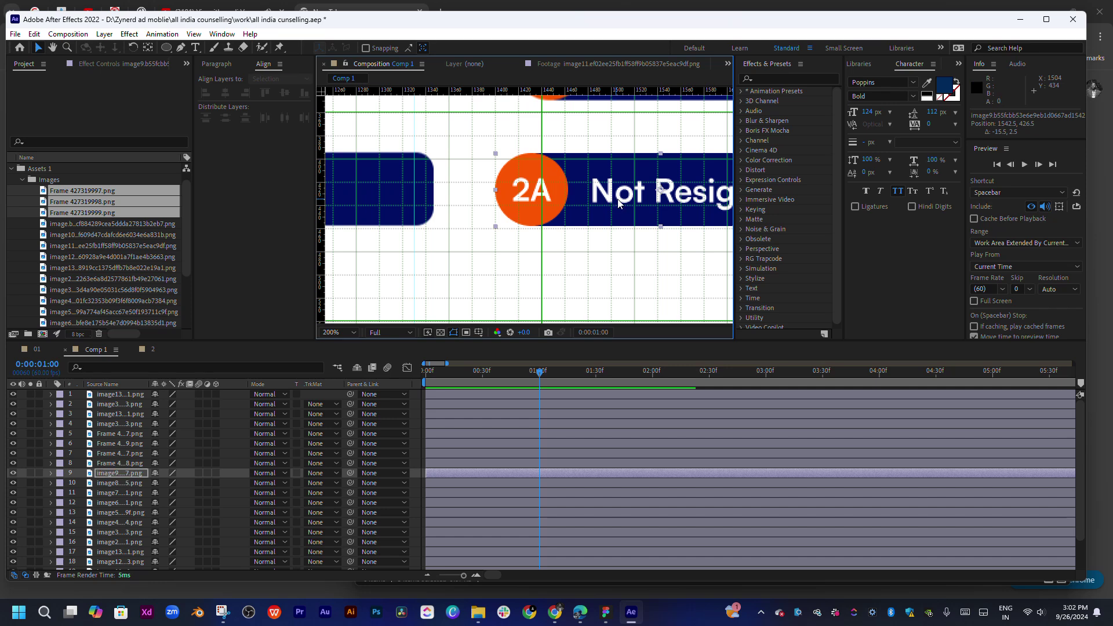
key(comma)
click(566, 191)
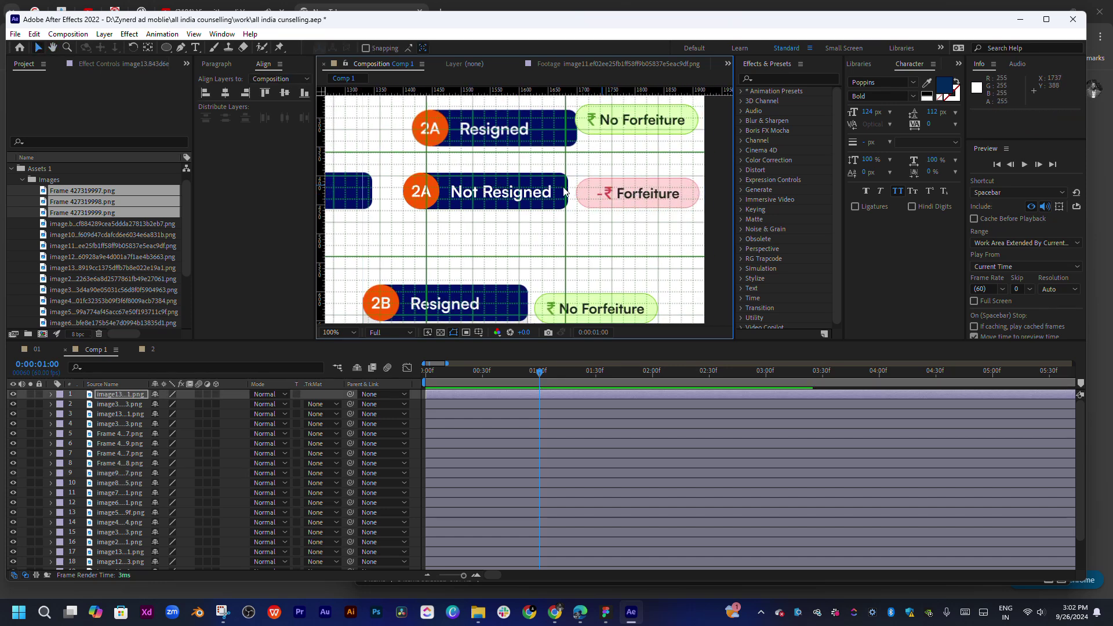
shift+click(521, 183)
click(284, 93)
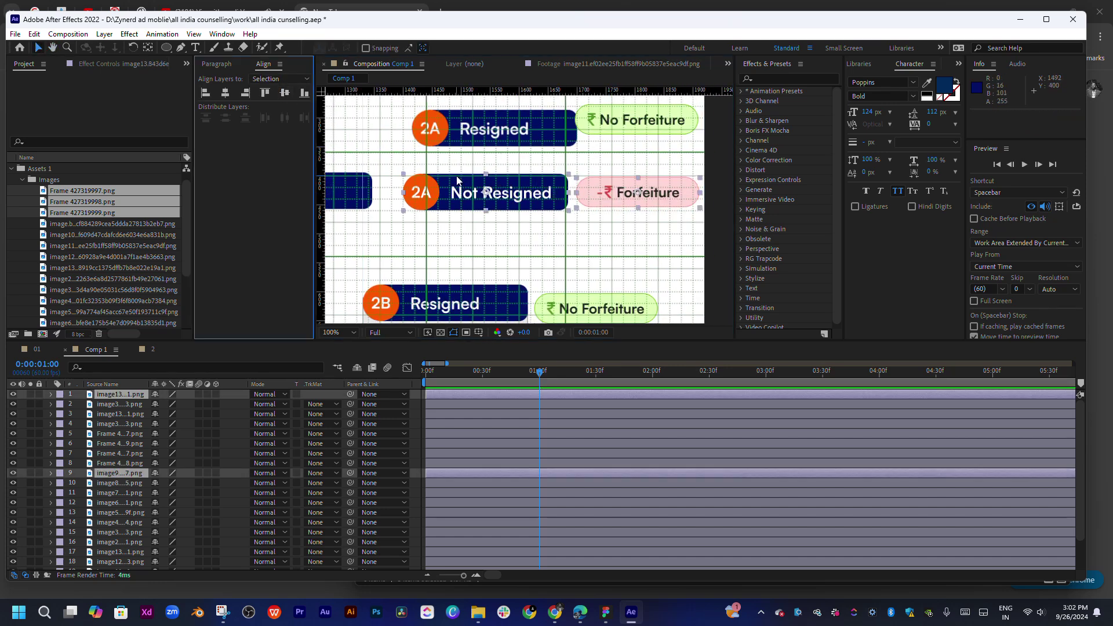
key(comma)
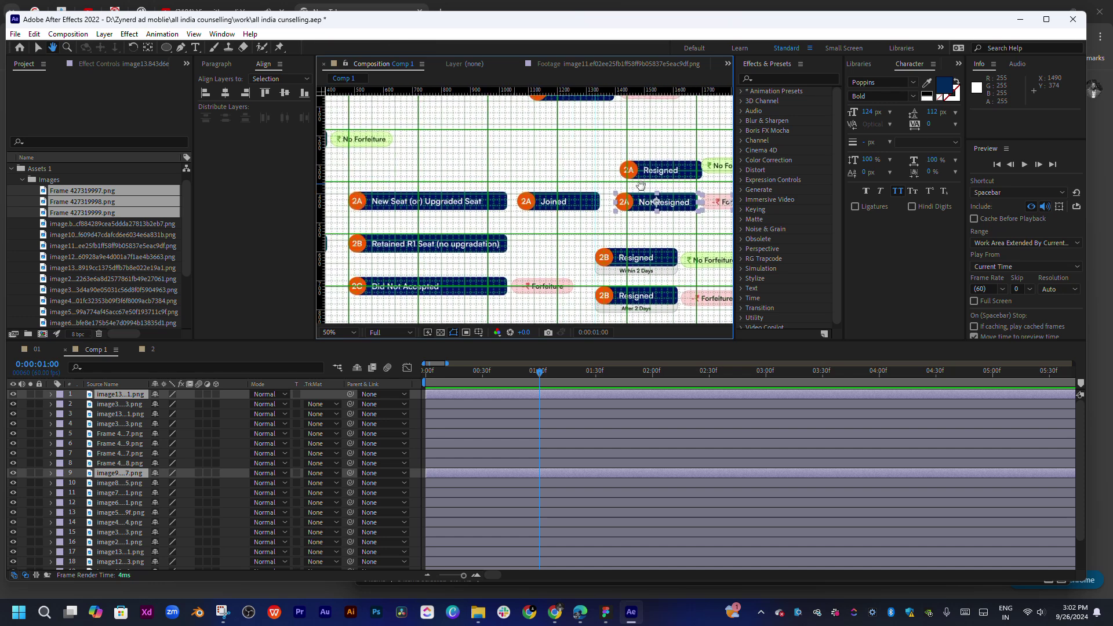
key(comma)
- Align the middle-row banners (New Seat, Joined, Not Resigned) on one vertical centre
drag(651, 197, 436, 214)
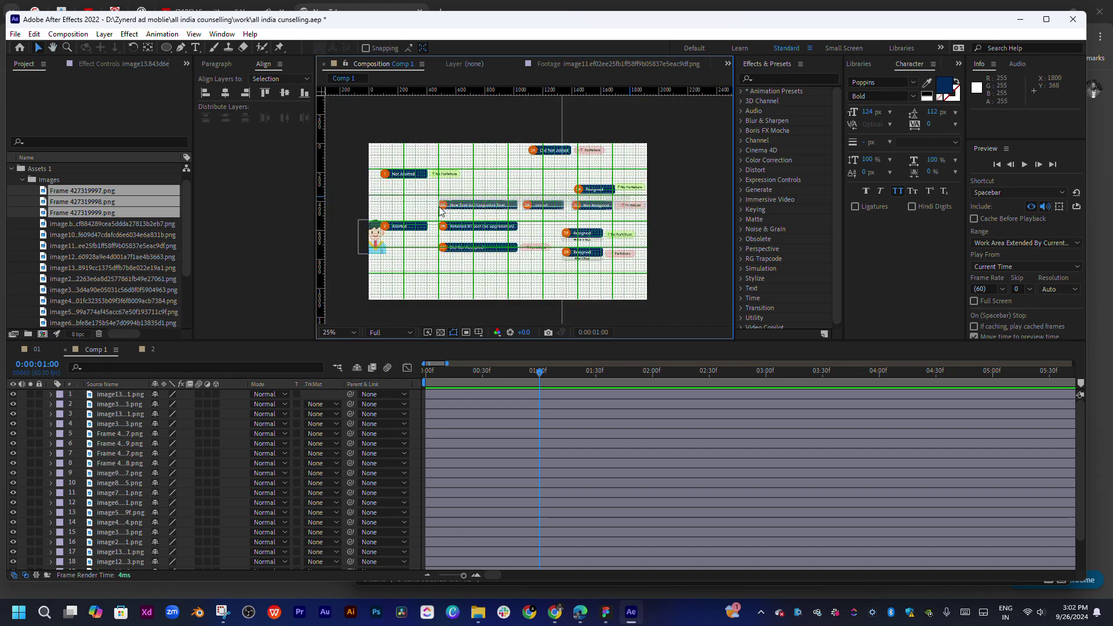
click(287, 98)
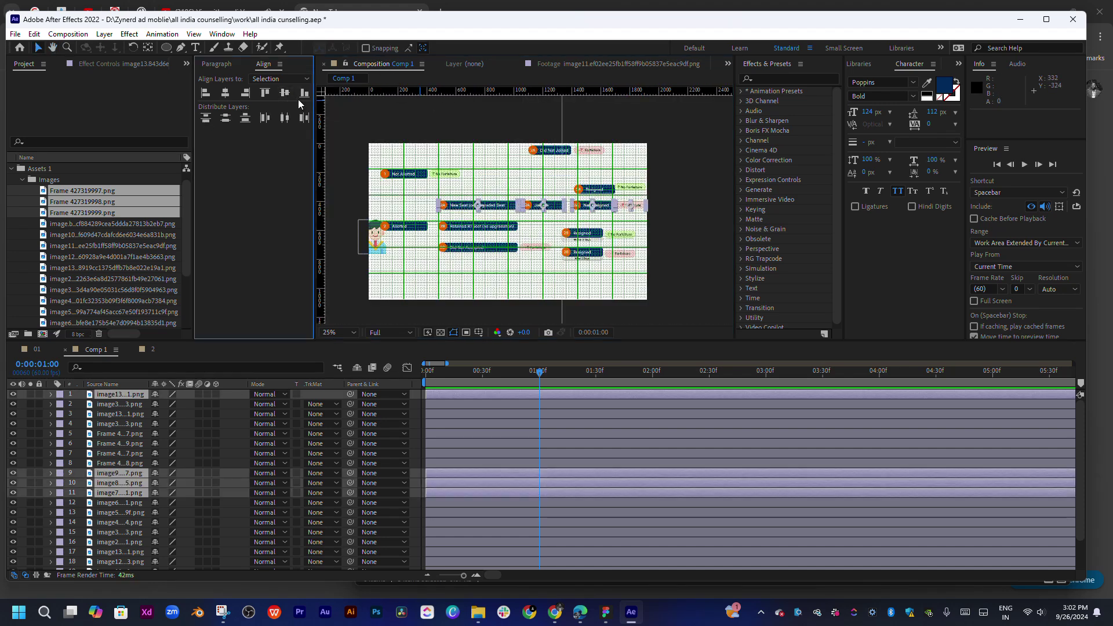
key(period)
mouse_move(725, 222)
mouse_down()
mouse_move(588, 222)
mouse_move(589, 257)
mouse_up()
click(588, 222)
- Vertically centre the 2A Resigned banner with No Forfeiture, nudging the tag right and the banner left
scroll(568, 193, up, 2)
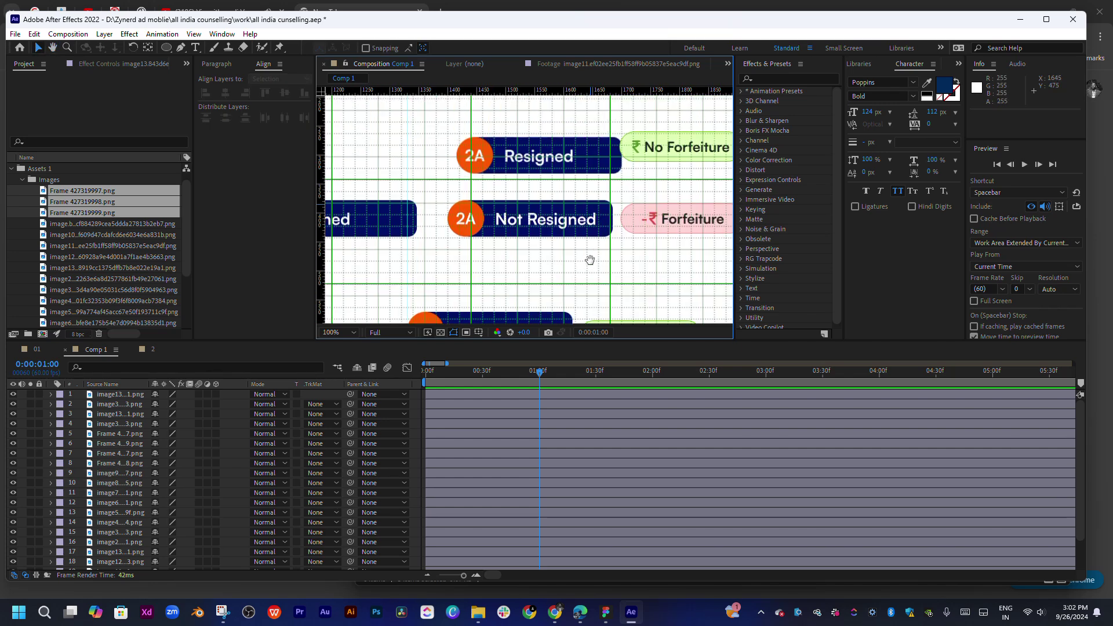
drag(546, 210, 496, 218)
click(545, 193)
shift+click(617, 179)
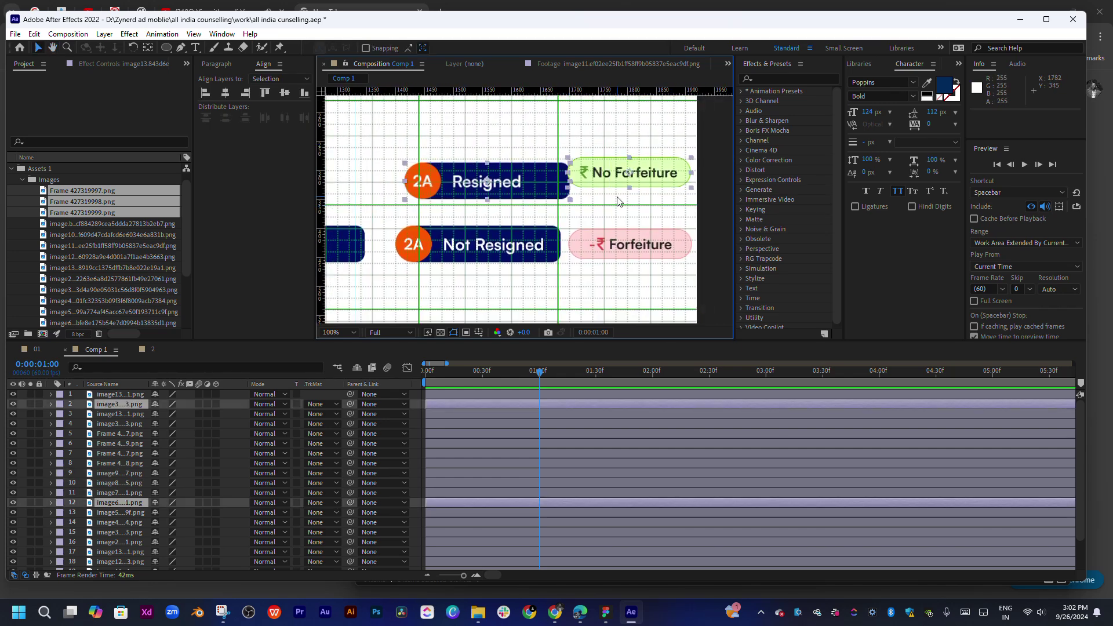
click(284, 93)
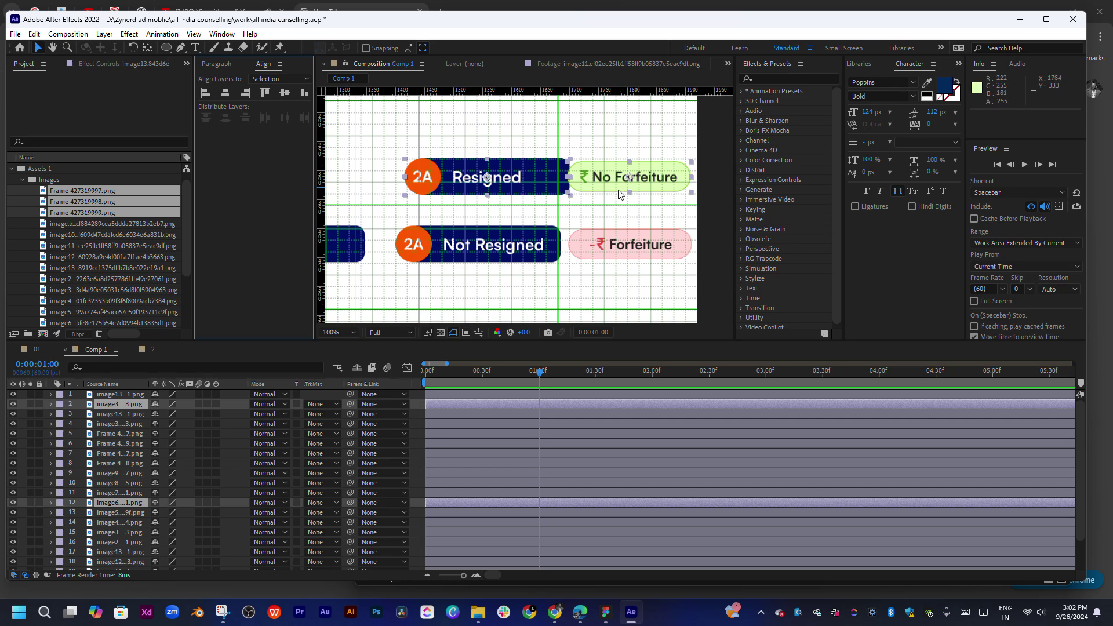
drag(616, 190, 622, 188)
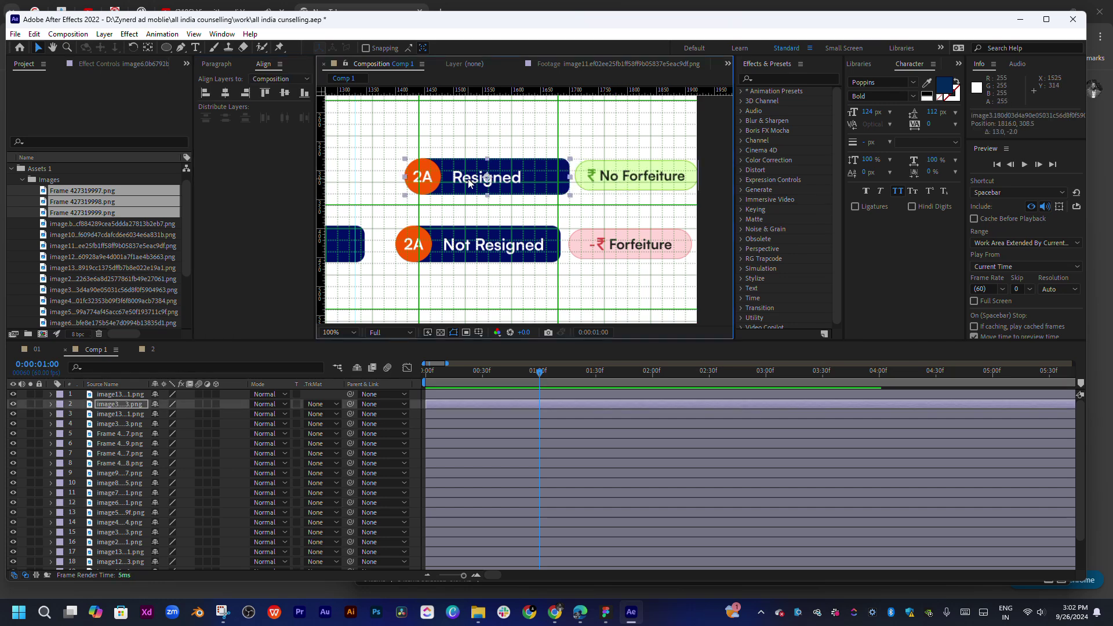
drag(470, 182, 457, 182)
- Line up the Resigned banner's left edge with the Not Resigned banner below
scroll(425, 192, up, 3)
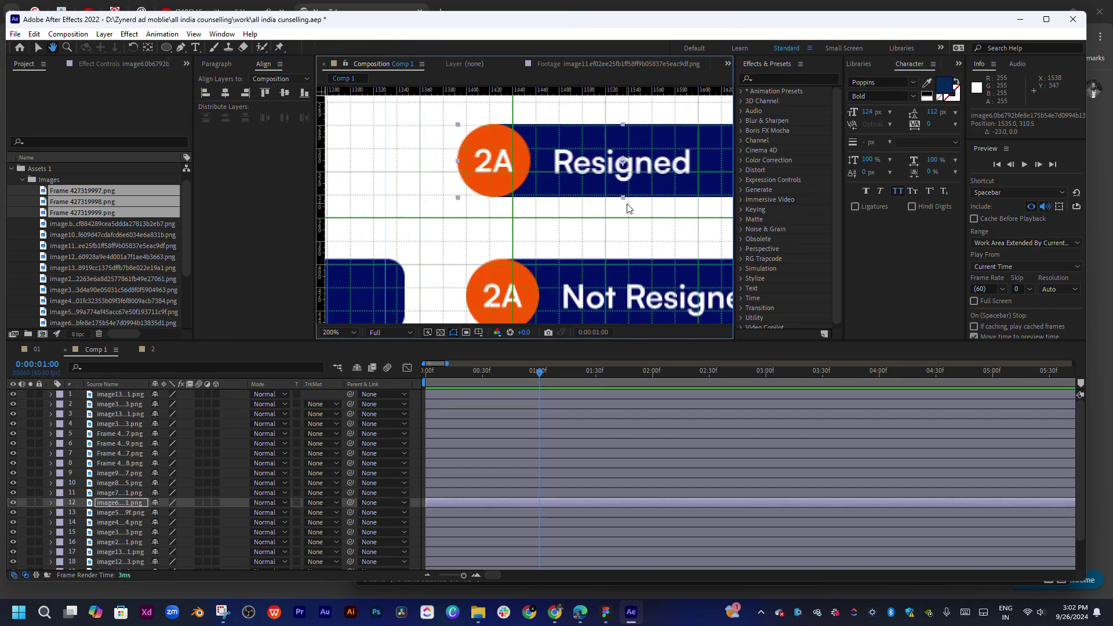
drag(580, 146, 591, 147)
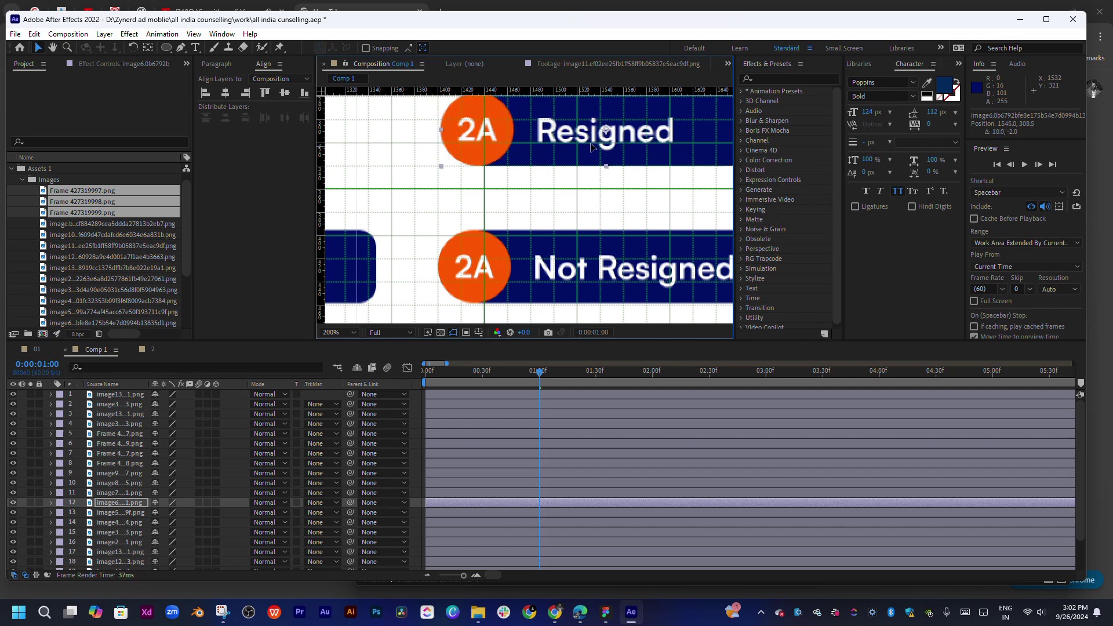
scroll(591, 147, down, 2)
scroll(579, 174, down, 2)
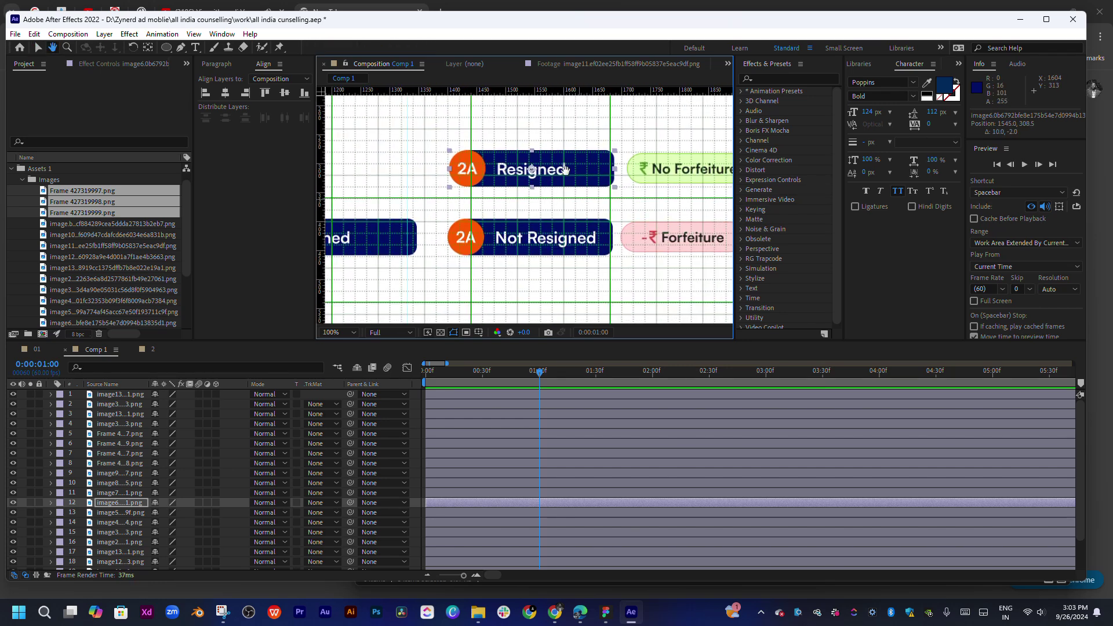
scroll(569, 177, down, 2)
scroll(577, 221, down, 2)
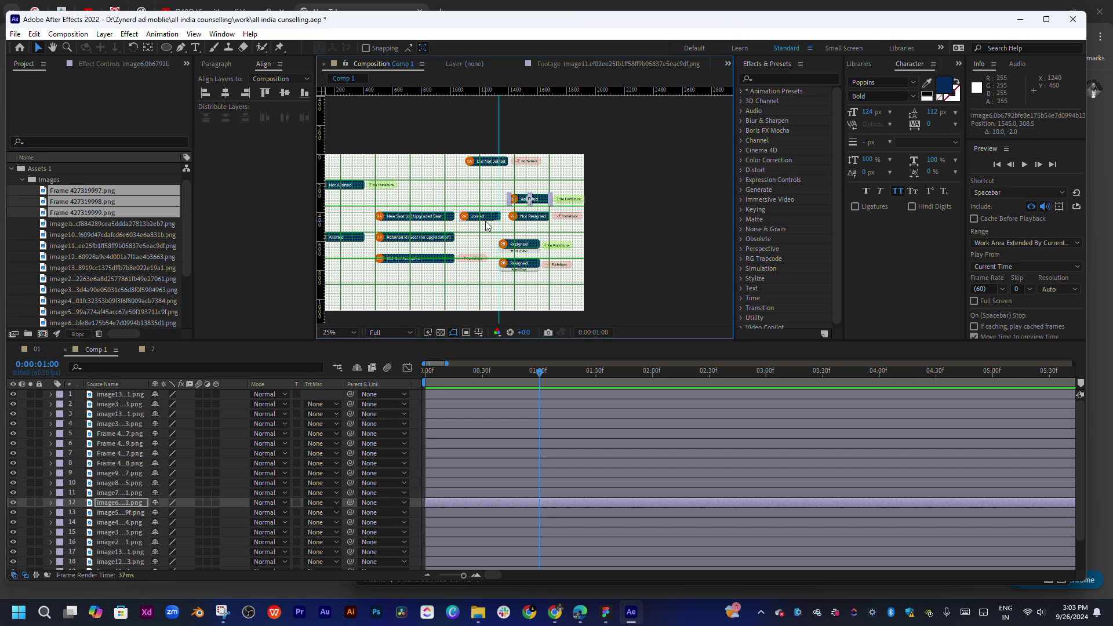
drag(543, 226, 577, 211)
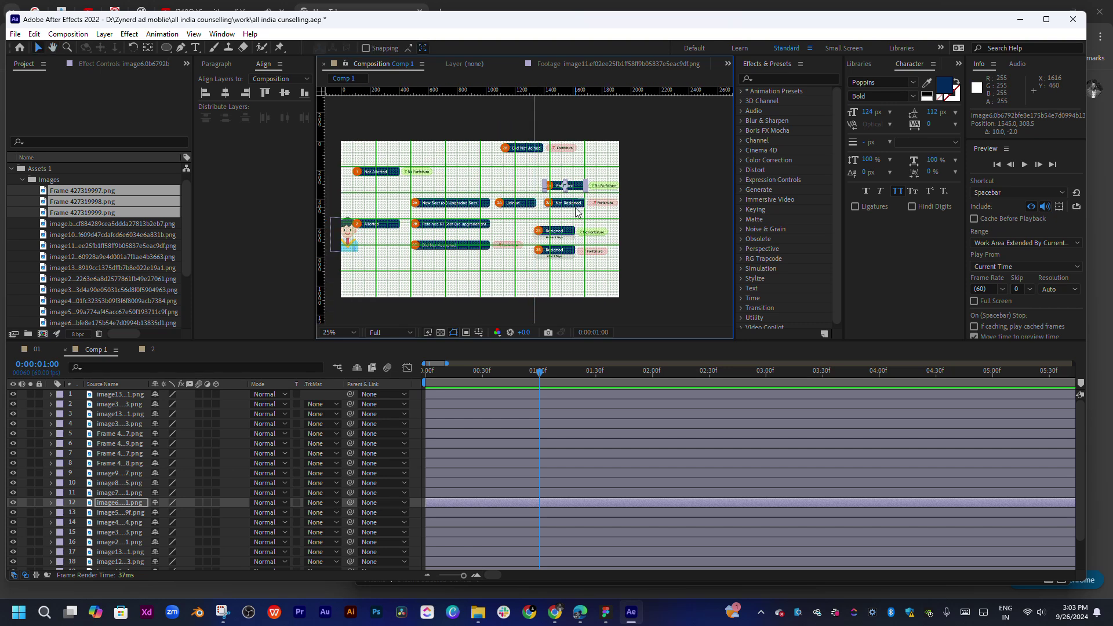
scroll(577, 211, up, 2)
scroll(577, 213, up, 2)
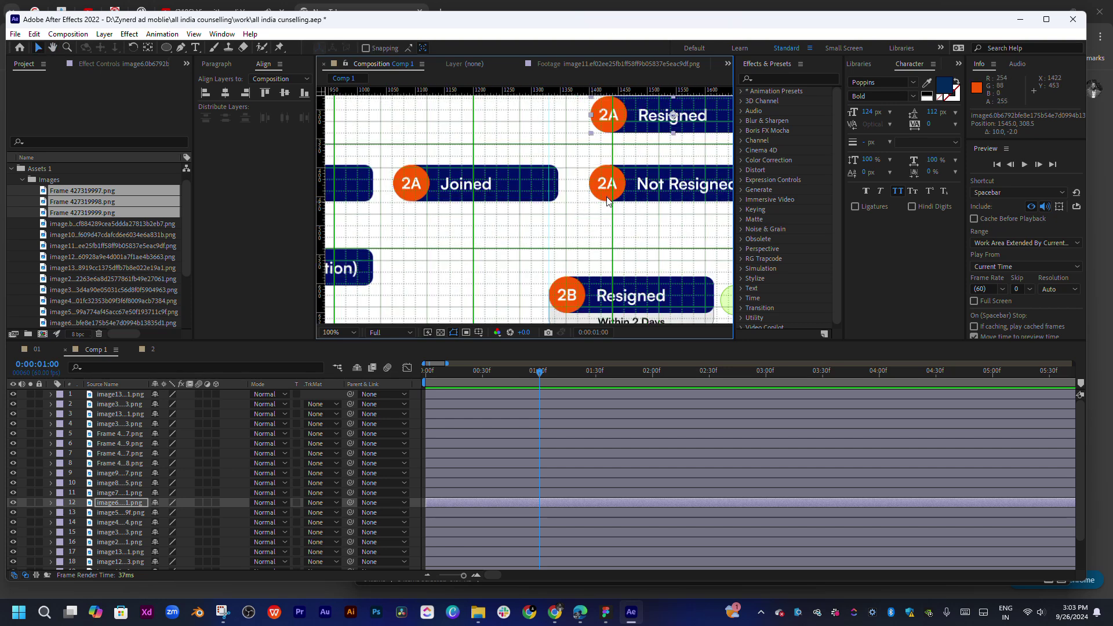
drag(620, 182, 472, 229)
scroll(557, 192, up, 2)
mouse_move(551, 186)
mouse_down()
mouse_move(618, 219)
mouse_move(617, 206)
mouse_up()
drag(632, 154, 627, 154)
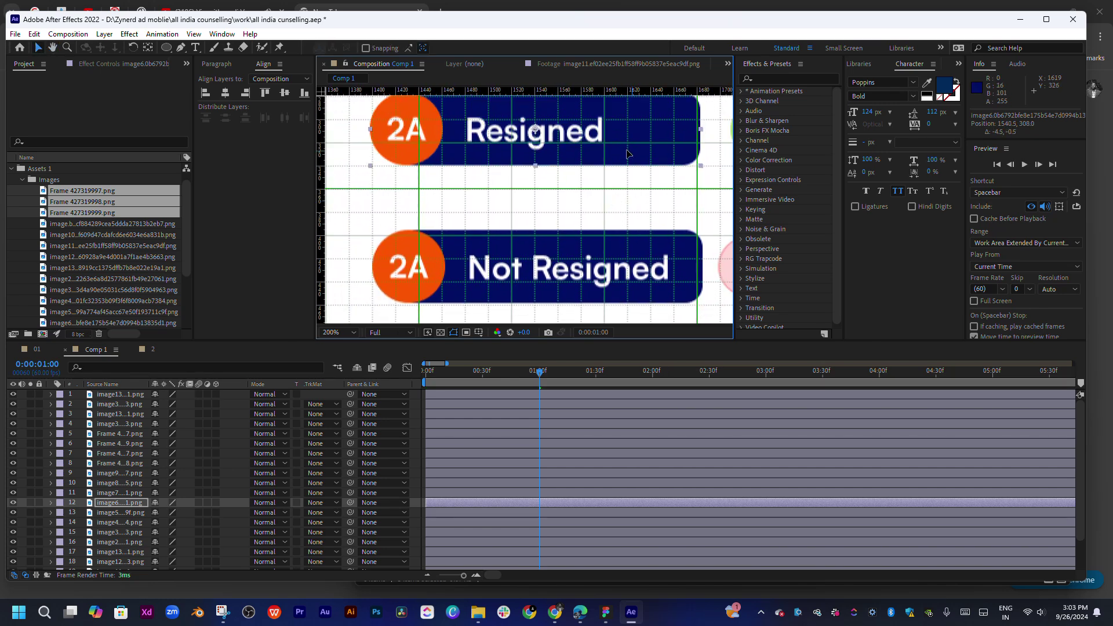
drag(628, 153, 629, 154)
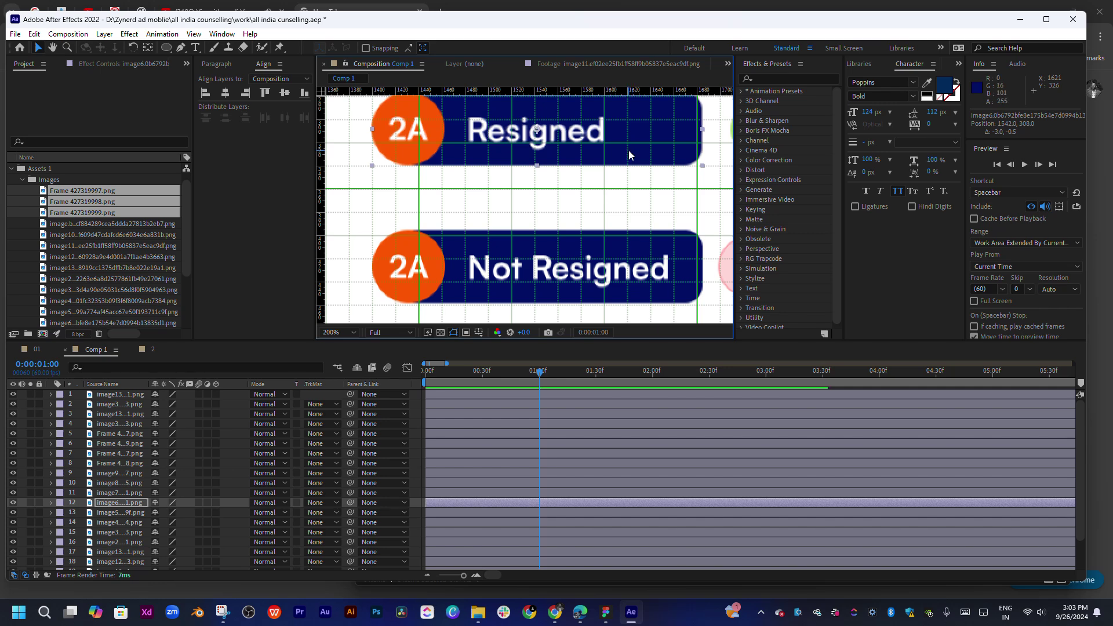
- Select the No Forfeiture tag beside the Resigned banner and zoom in on it
key(comma)
key(comma)
mouse_move(644, 154)
mouse_down()
mouse_move(615, 155)
mouse_move(522, 216)
mouse_up()
click(614, 155)
key(period)
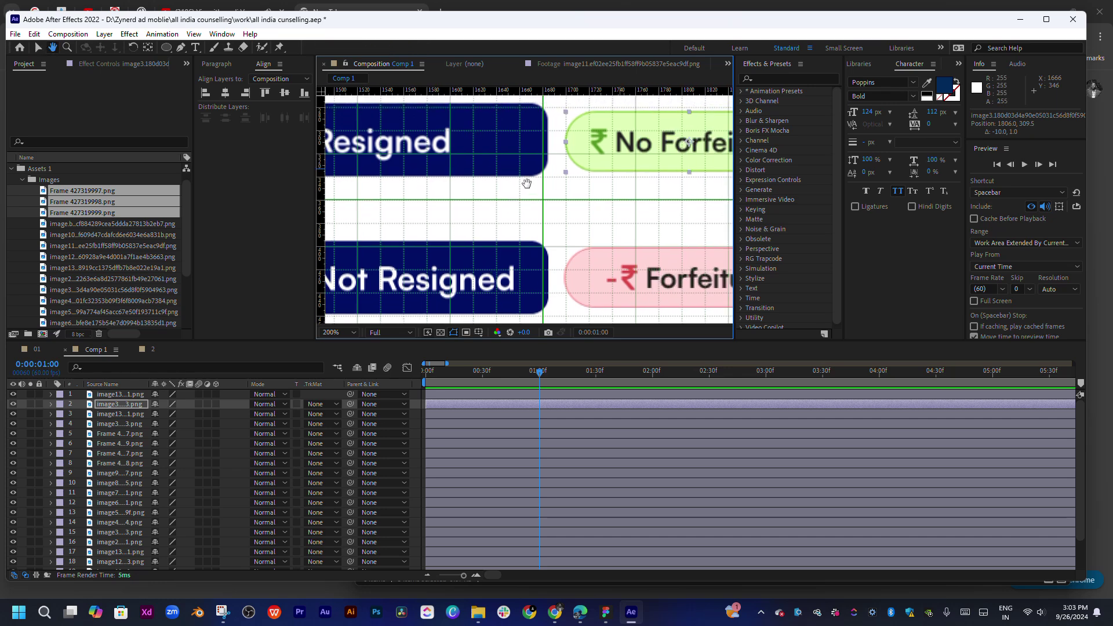
- Vertically centre the 2A Resigned banner with its No Forfeiture tag
shift+click(477, 197)
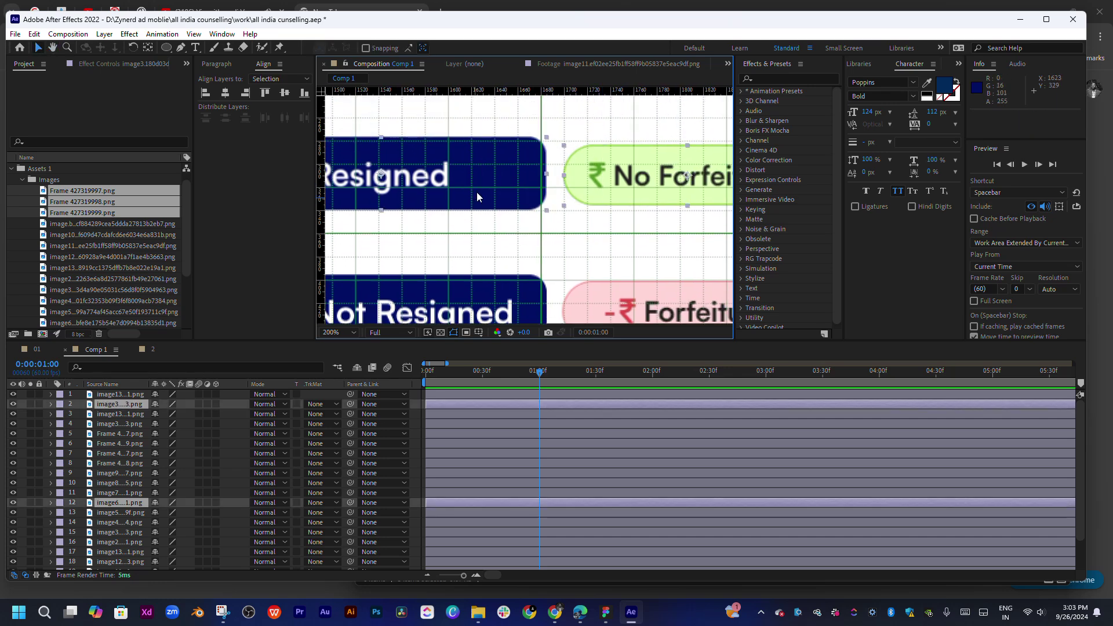
click(284, 95)
click(582, 122)
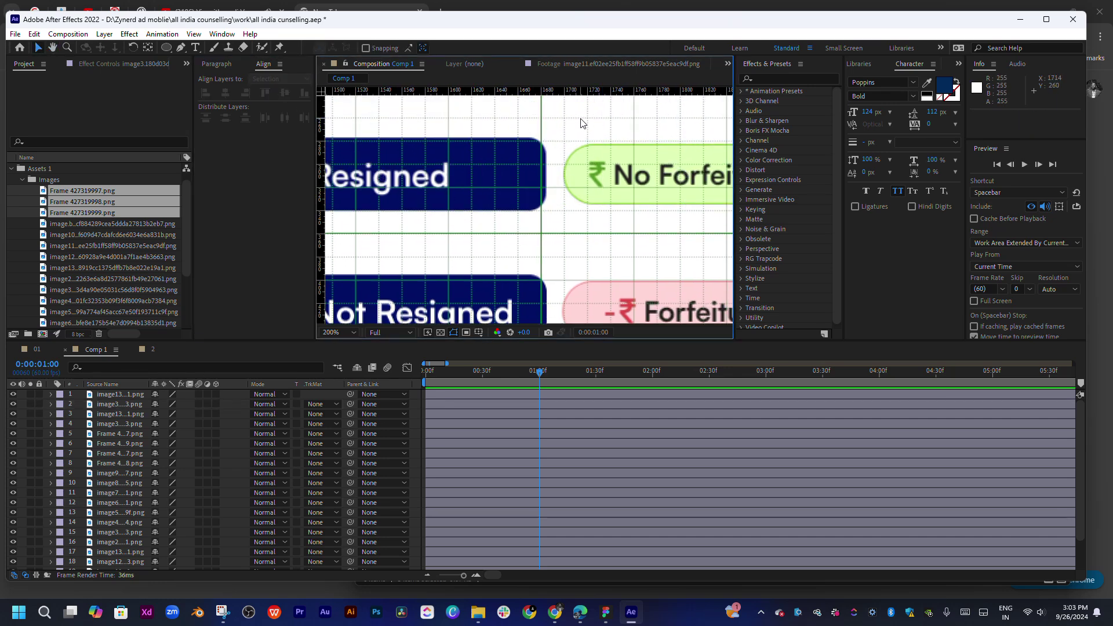
key(comma)
- Select the Did Not Joined box and its Forfeiture tag in the upper rows
mouse_move(582, 121)
mouse_down()
mouse_move(621, 116)
mouse_move(665, 128)
mouse_move(667, 161)
mouse_up()
key(comma)
key(v)
mouse_move(629, 104)
mouse_down()
mouse_move(515, 170)
mouse_move(552, 167)
mouse_move(506, 135)
mouse_up()
key(period)
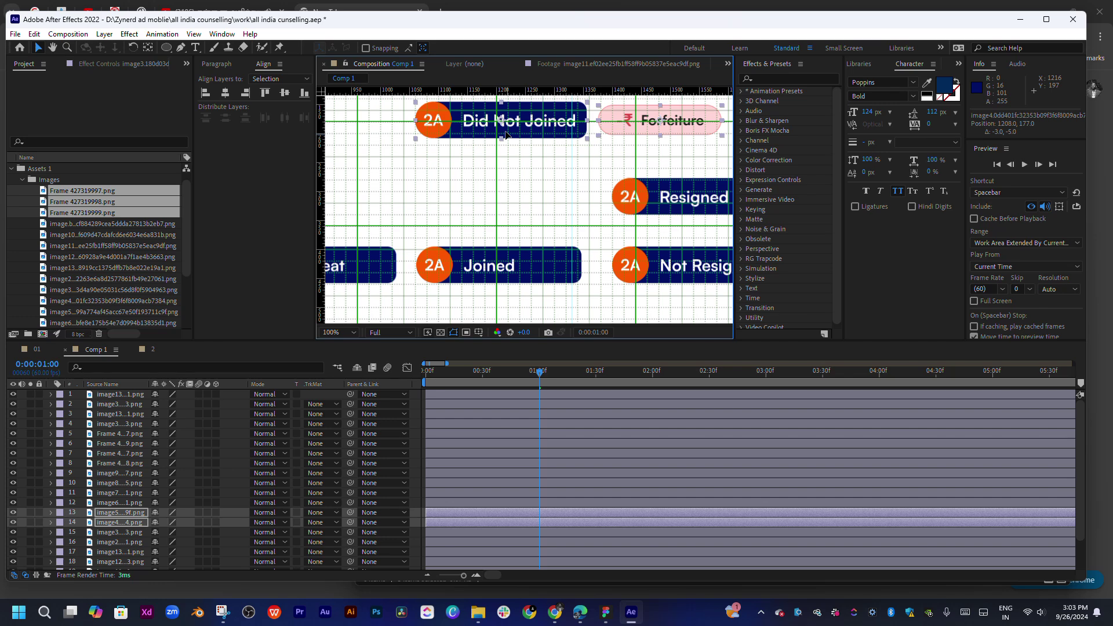
- Add a vertical guide at the banner's left edge and bring the 2B and 2C banners into view
drag(323, 125, 323, 125)
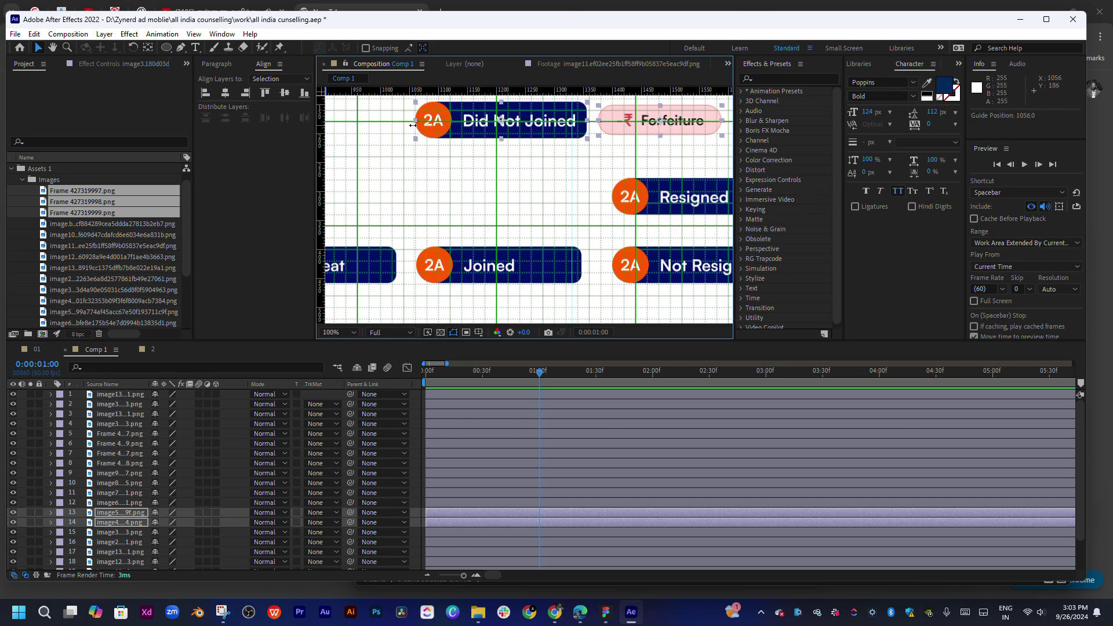
click(539, 187)
scroll(539, 187, down, 4)
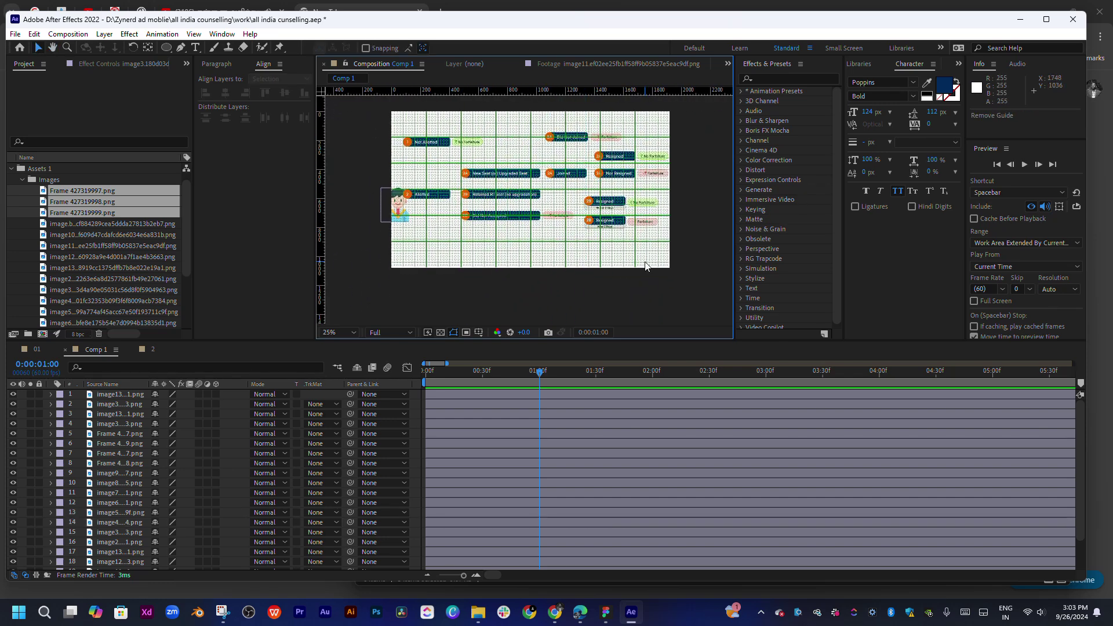
scroll(651, 249, up, 2)
mouse_move(651, 249)
mouse_down()
mouse_move(589, 303)
mouse_move(522, 219)
mouse_up()
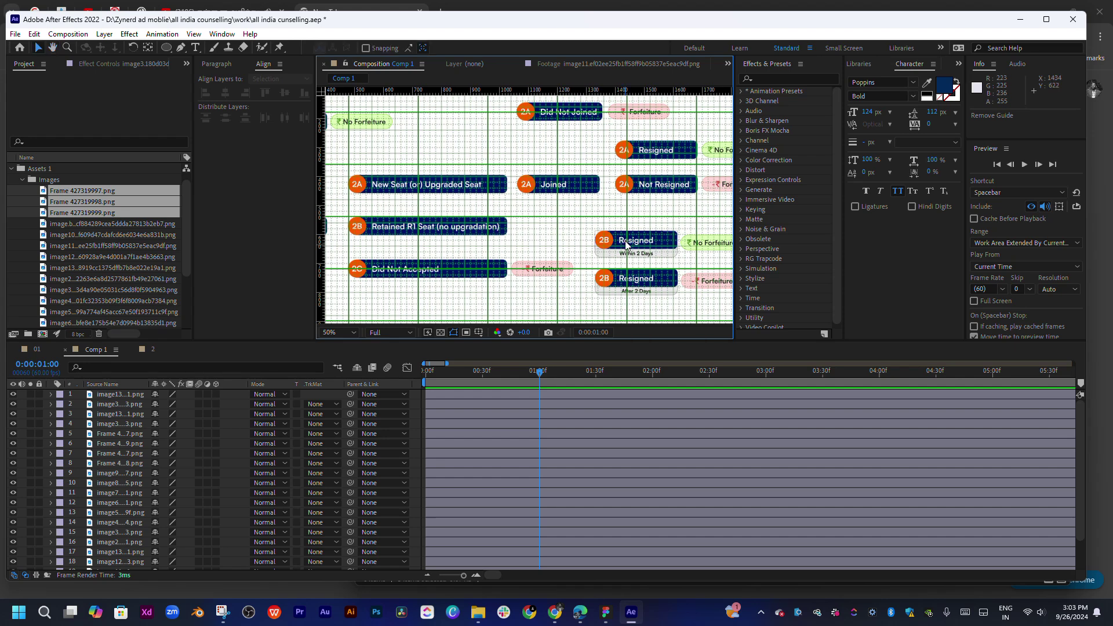
scroll(522, 218, up, 1)
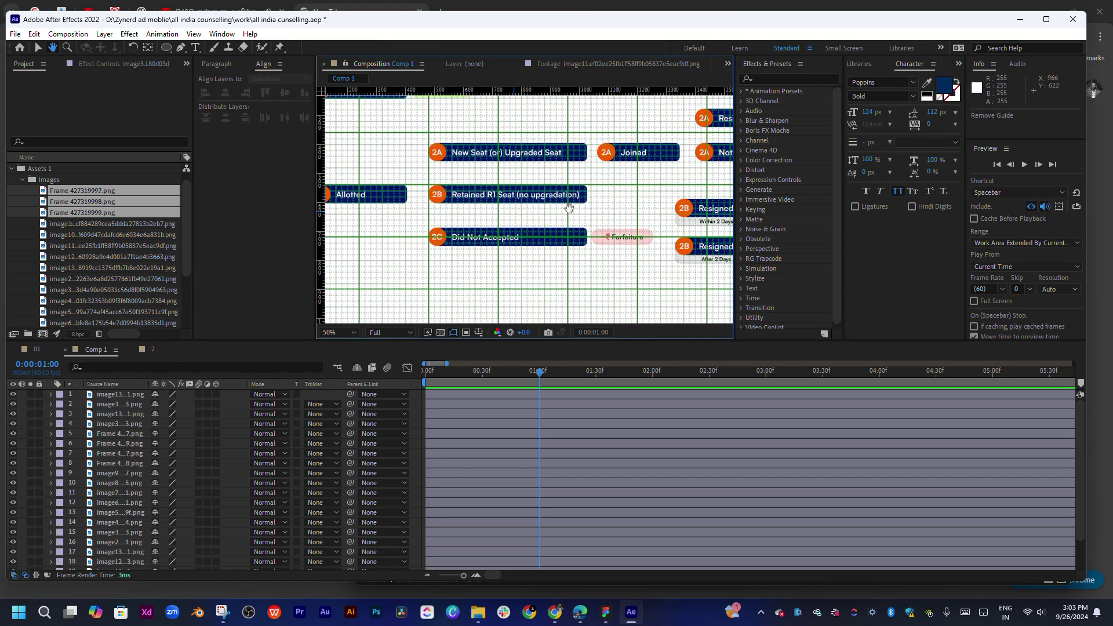
scroll(499, 202, up, 1)
mouse_move(494, 199)
mouse_down()
mouse_move(521, 239)
mouse_move(546, 188)
mouse_up()
- Align the 2C Did Not Accepted banner and its Forfeiture tag on a shared vertical centre
drag(476, 128, 540, 241)
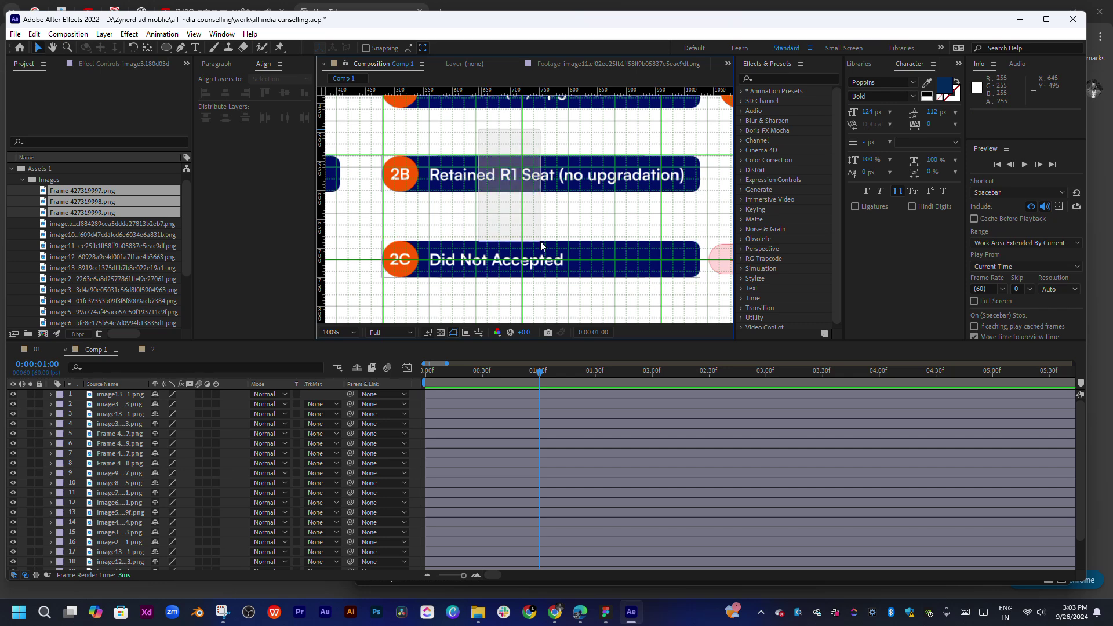
mouse_move(606, 256)
mouse_down()
mouse_move(502, 220)
mouse_move(454, 232)
mouse_up()
scroll(476, 229, down, 1)
scroll(458, 232, down, 1)
click(454, 235)
click(284, 94)
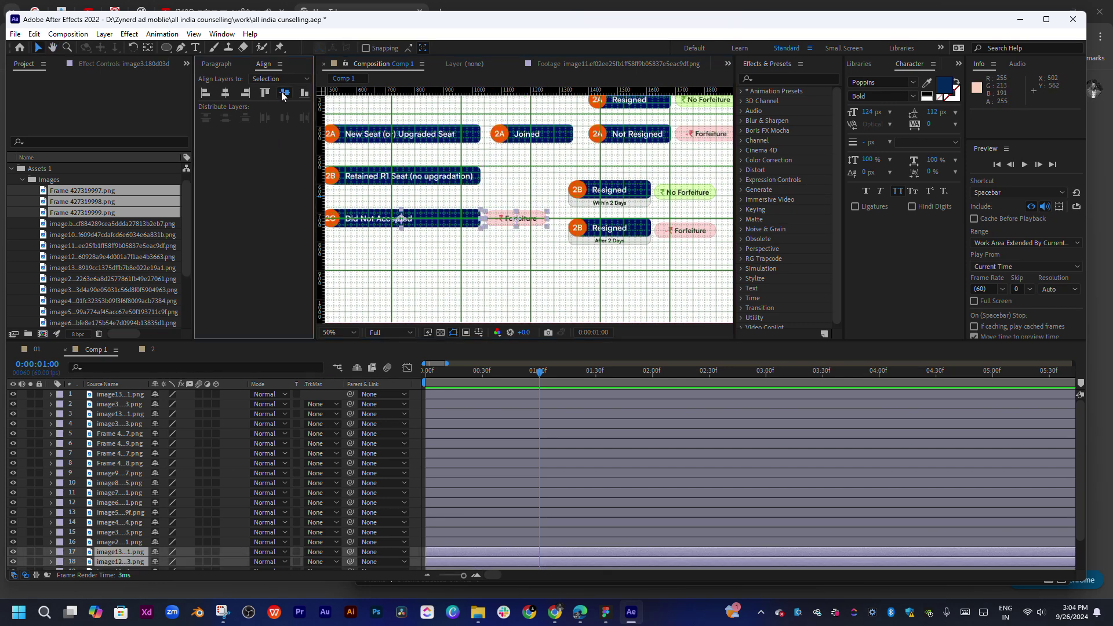
click(502, 261)
- Centre the two 2B Resigned banner groups horizontally, one above the other
drag(595, 277, 563, 277)
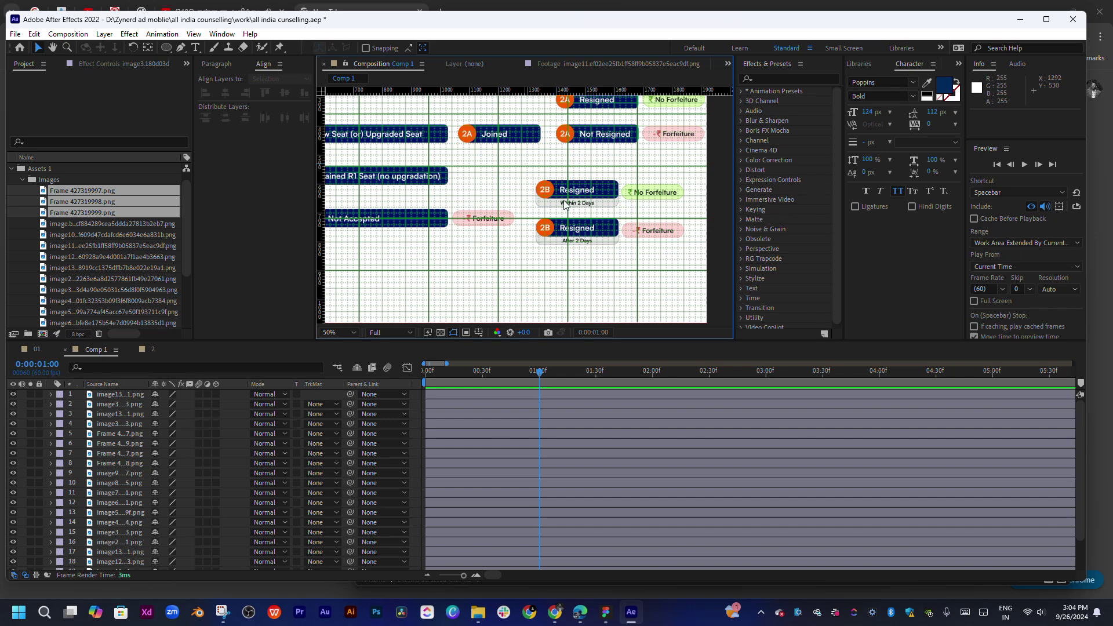
drag(525, 168, 615, 251)
click(226, 94)
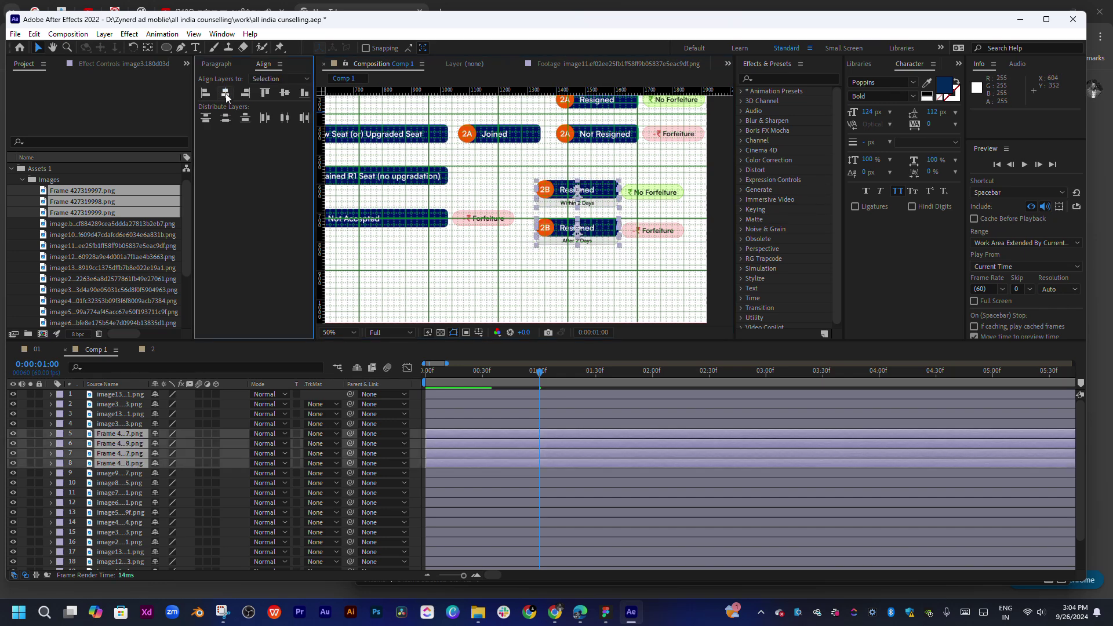
scroll(665, 229, right, 2)
click(666, 229)
scroll(665, 233, down, 2)
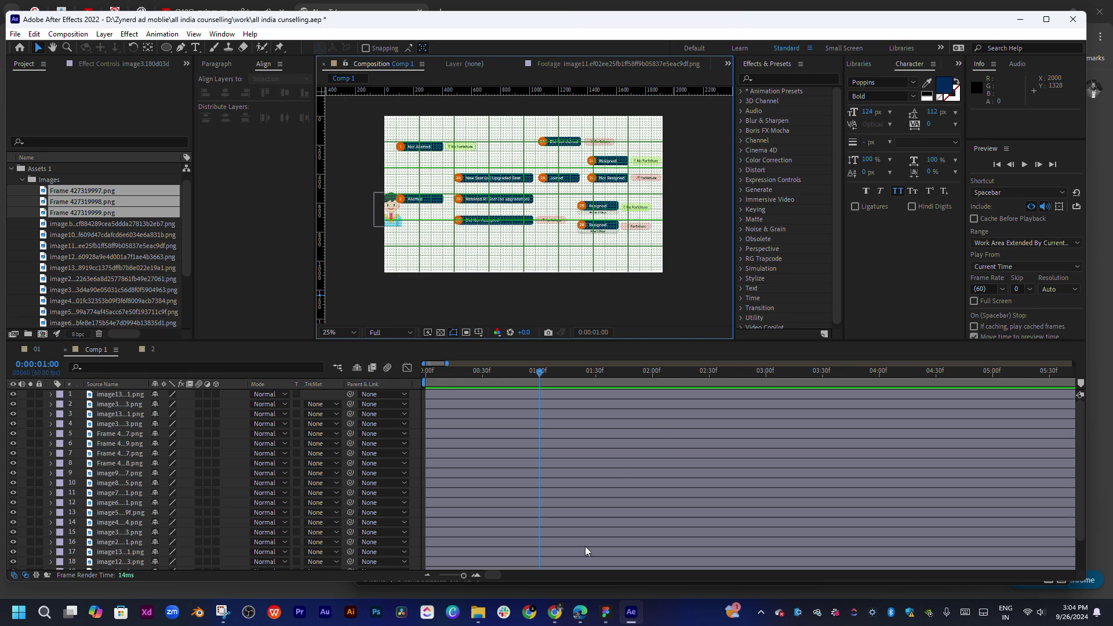
click(606, 616)
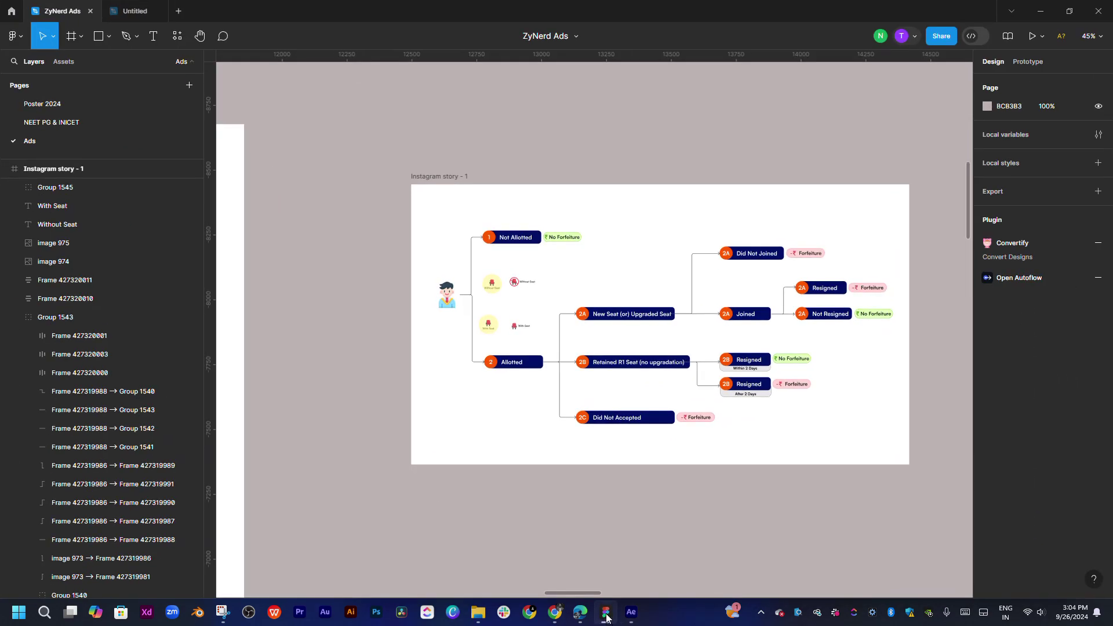
click(607, 617)
click(607, 617)
click(607, 617)
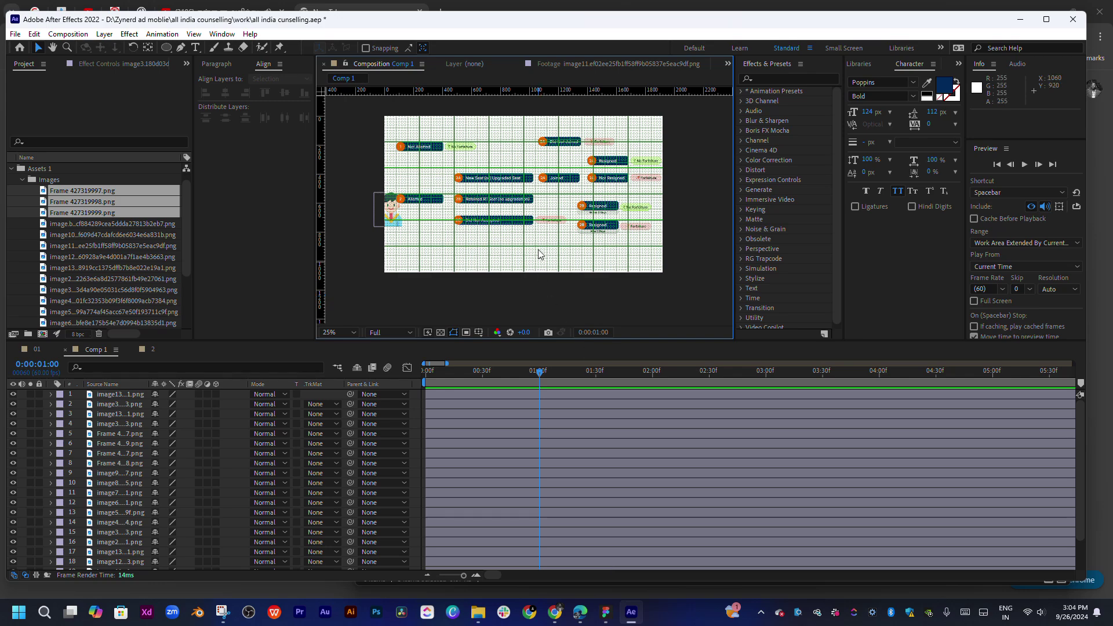
scroll(540, 251, up, 2)
click(607, 617)
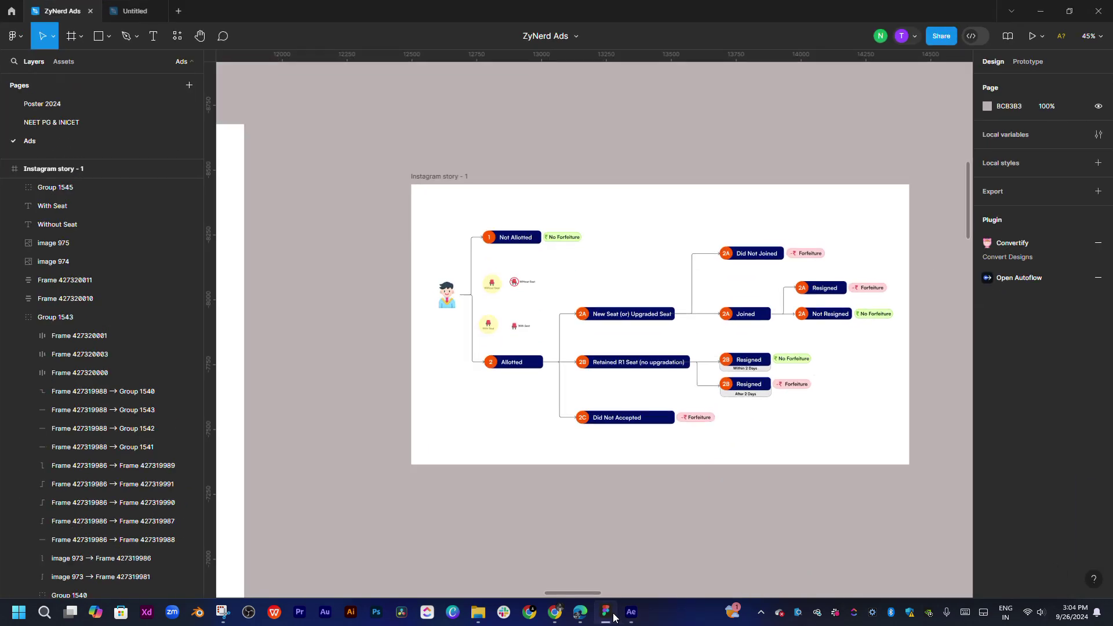
click(614, 616)
scroll(588, 259, up, 2)
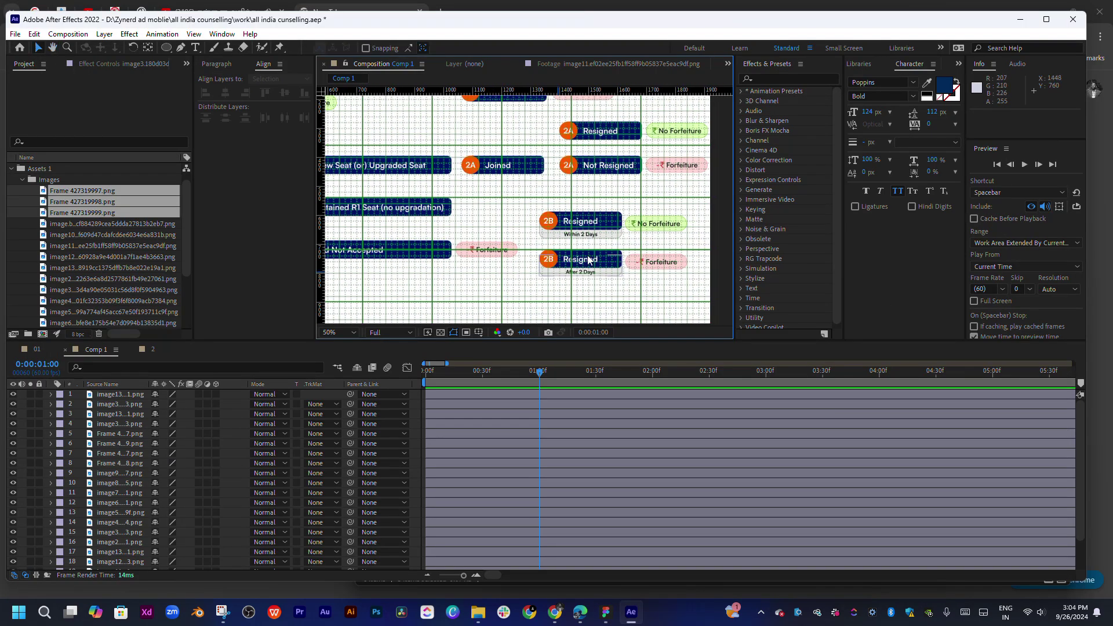
- Move the lone Forfeiture tag further down
mouse_move(639, 246)
mouse_down()
mouse_move(567, 277)
mouse_move(639, 244)
mouse_up()
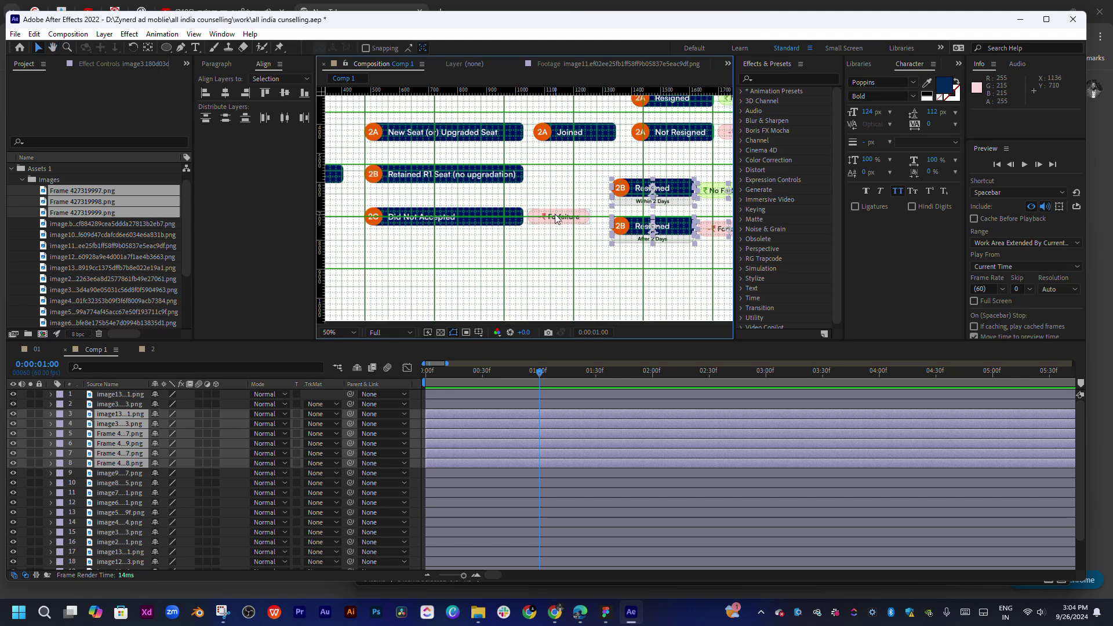
click(560, 224)
drag(560, 224, 560, 273)
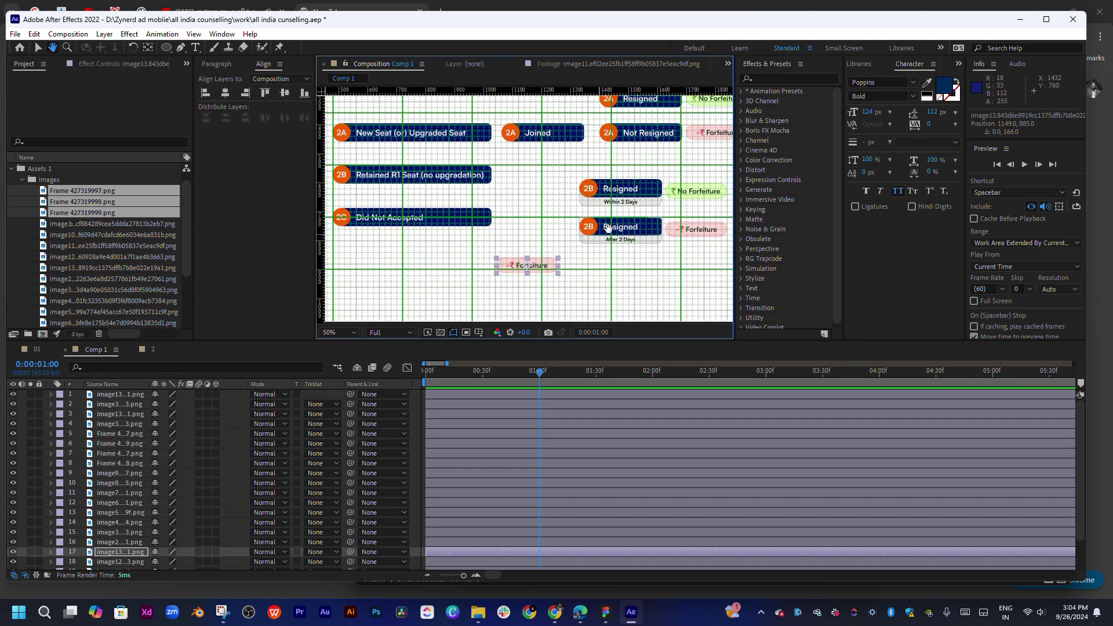
scroll(609, 224, right, 1)
- Shift the 2B Resigned rows and tags left, then nudge them up, left and right
drag(700, 168, 607, 245)
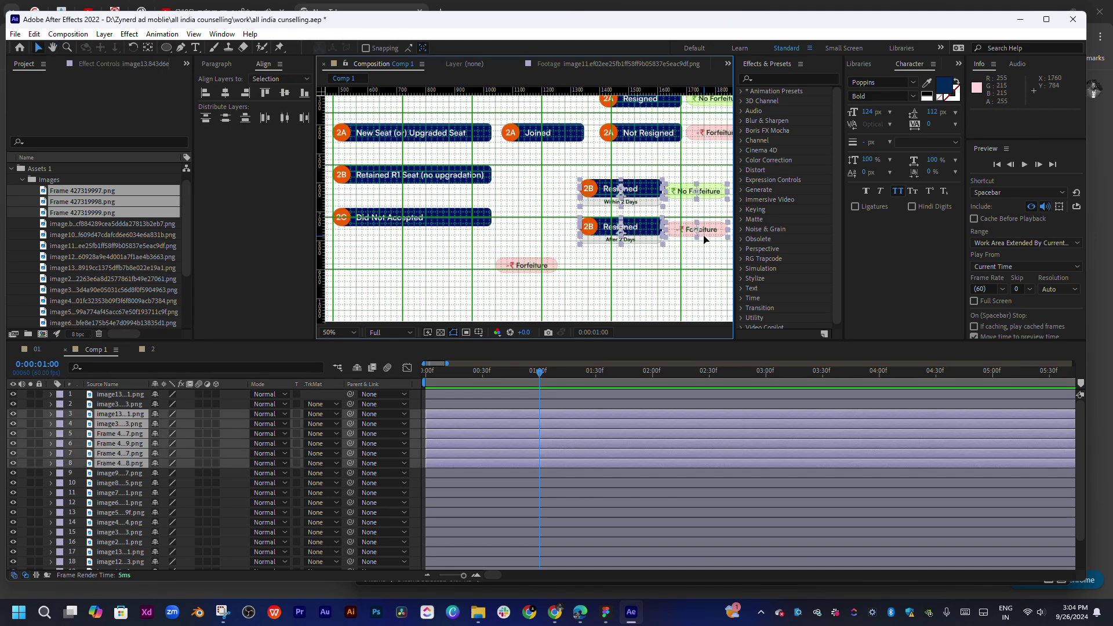
mouse_move(704, 236)
mouse_down()
mouse_move(623, 234)
mouse_move(685, 234)
mouse_up()
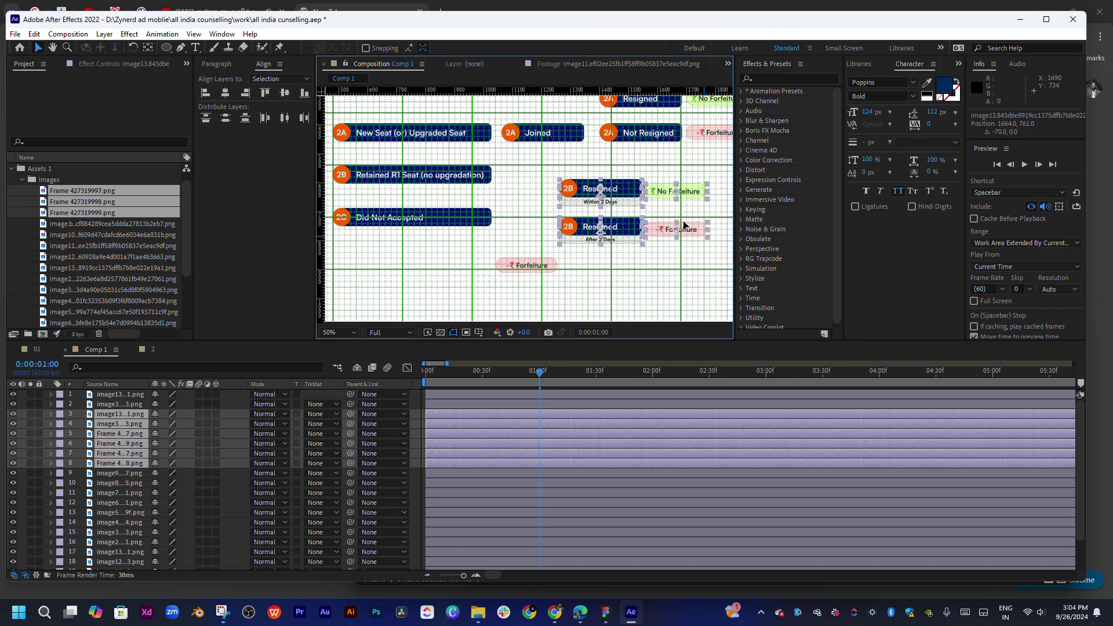
key(shift+Up)
key(shift+Up)
key(shift+Up)
key(period)
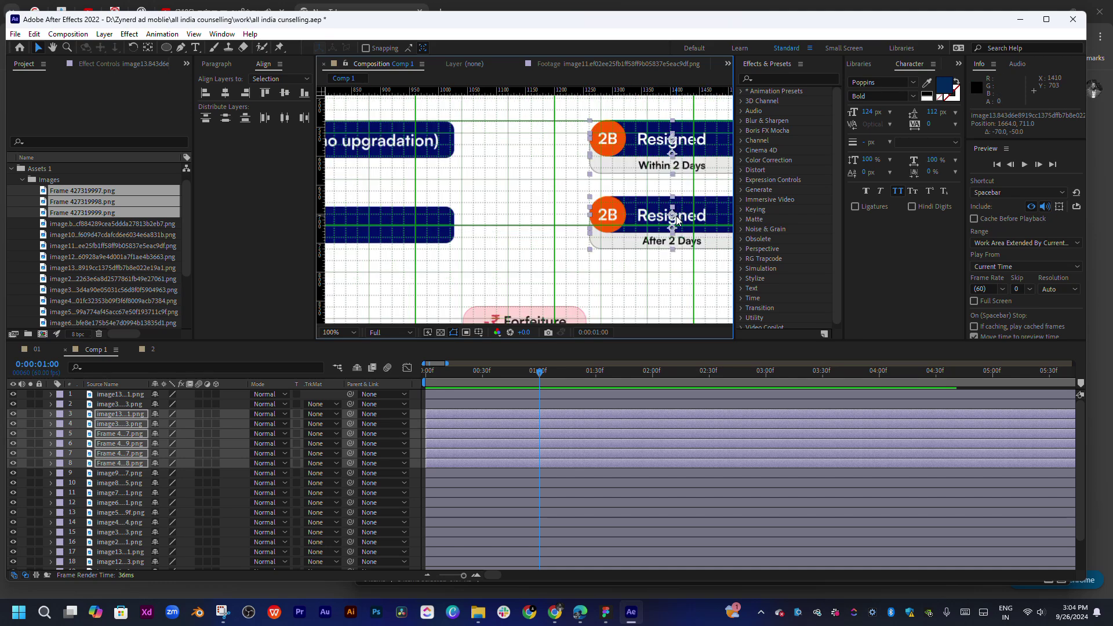
mouse_move(684, 225)
mouse_down()
mouse_move(606, 256)
mouse_move(654, 254)
mouse_up()
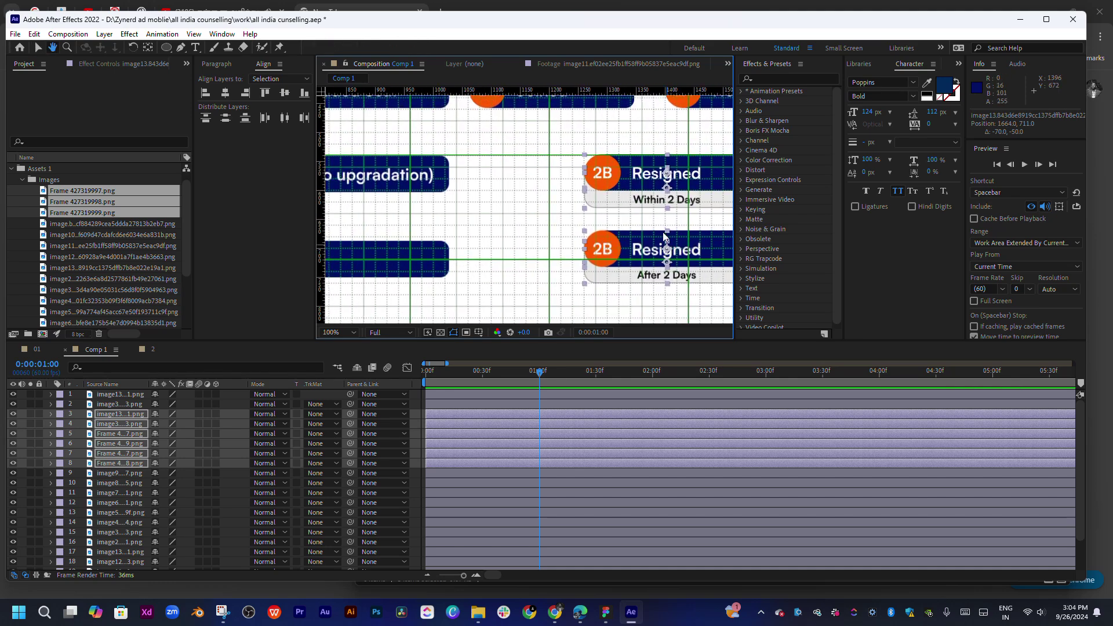
key(shift+Left)
key(shift+Left)
key(shift+Left)
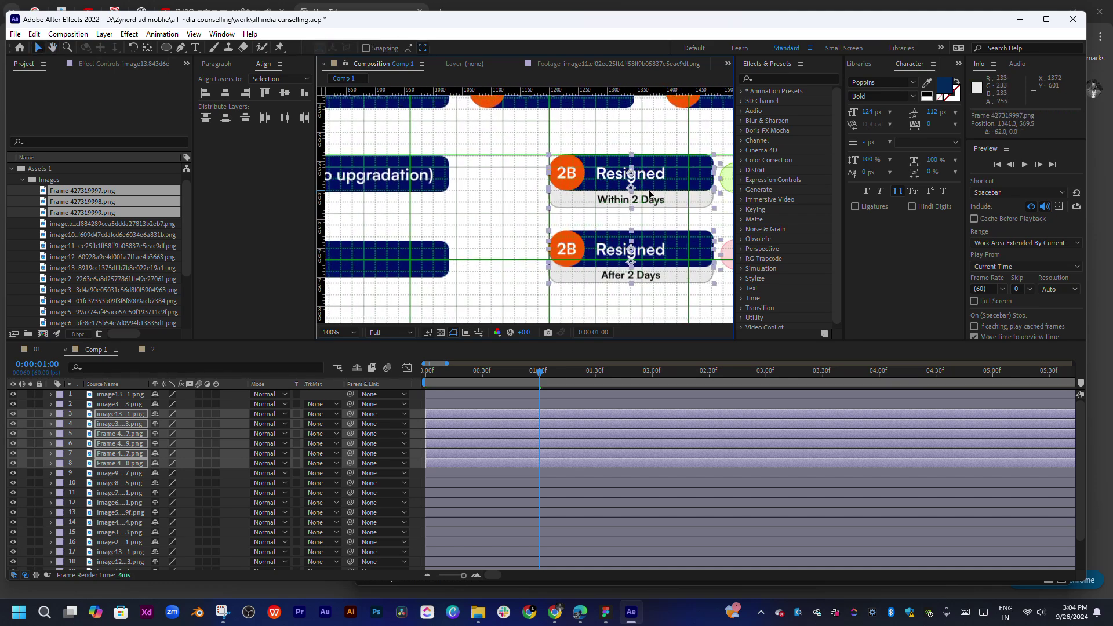
key(Right)
key(Right)
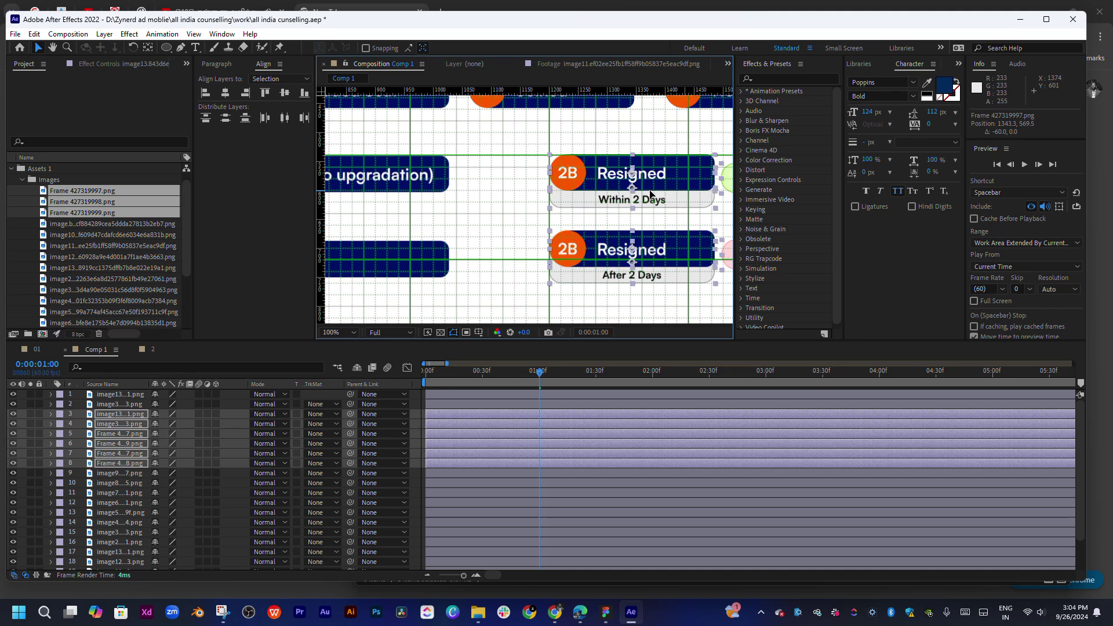
- Nudge the 2B Resigned group down 2 pixels beside the Within 2 Days box
scroll(546, 191, up, 2)
drag(546, 186, 521, 254)
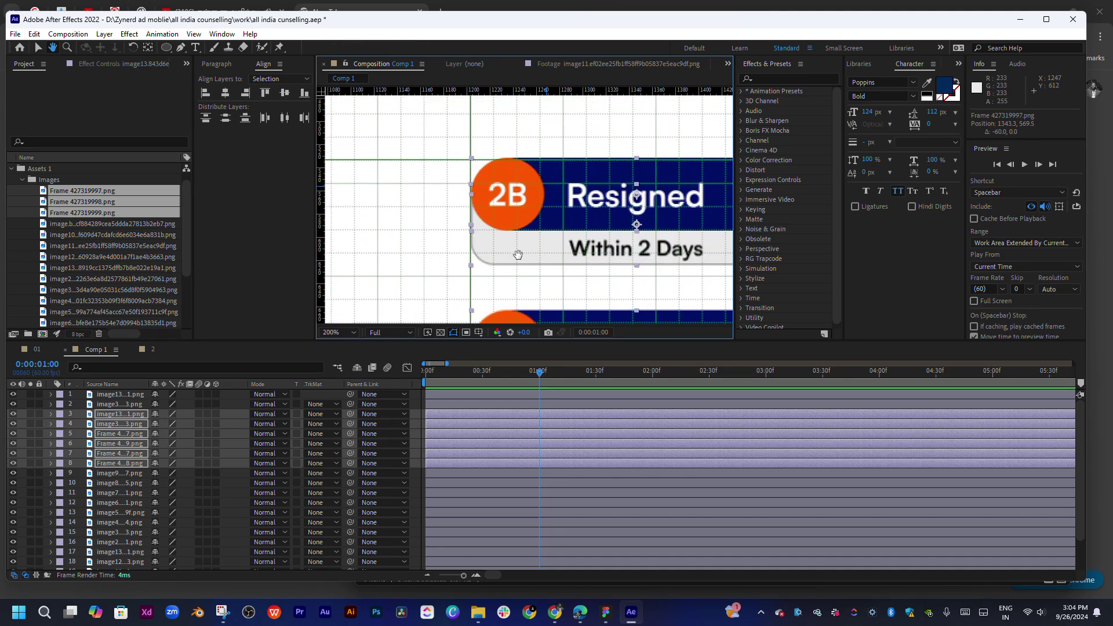
key(Down)
key(Down)
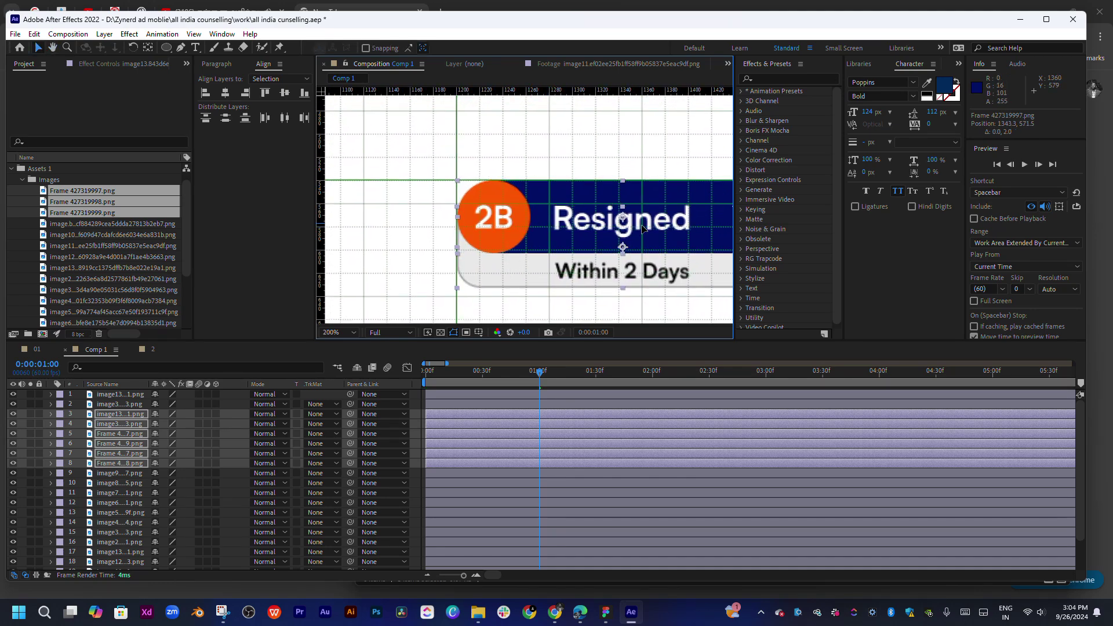
scroll(643, 230, down, 2)
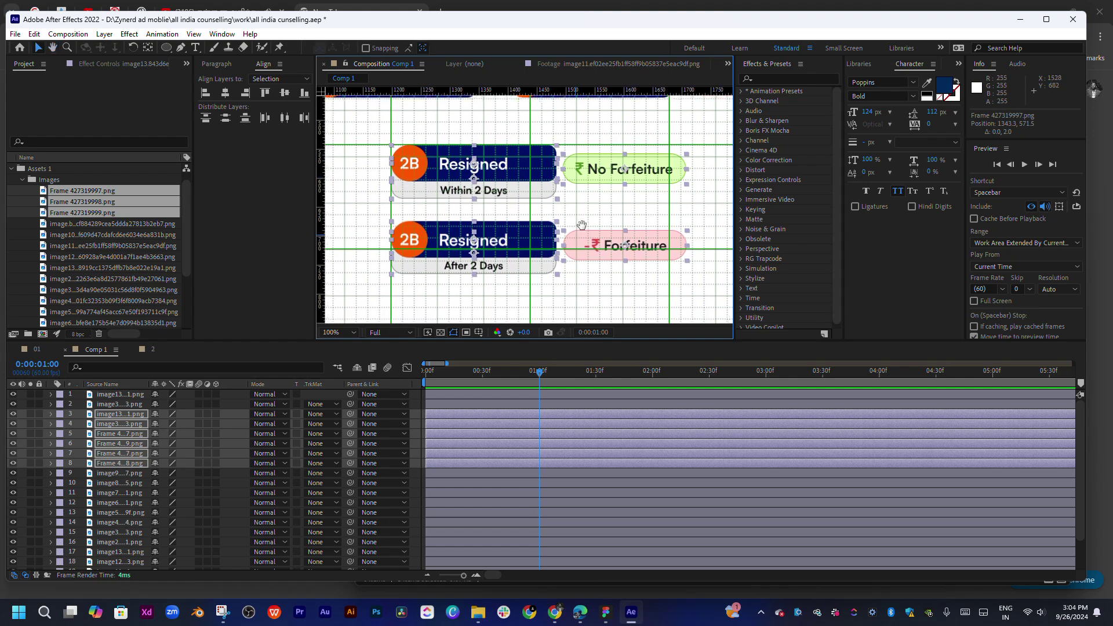
scroll(605, 215, down, 2)
click(609, 269)
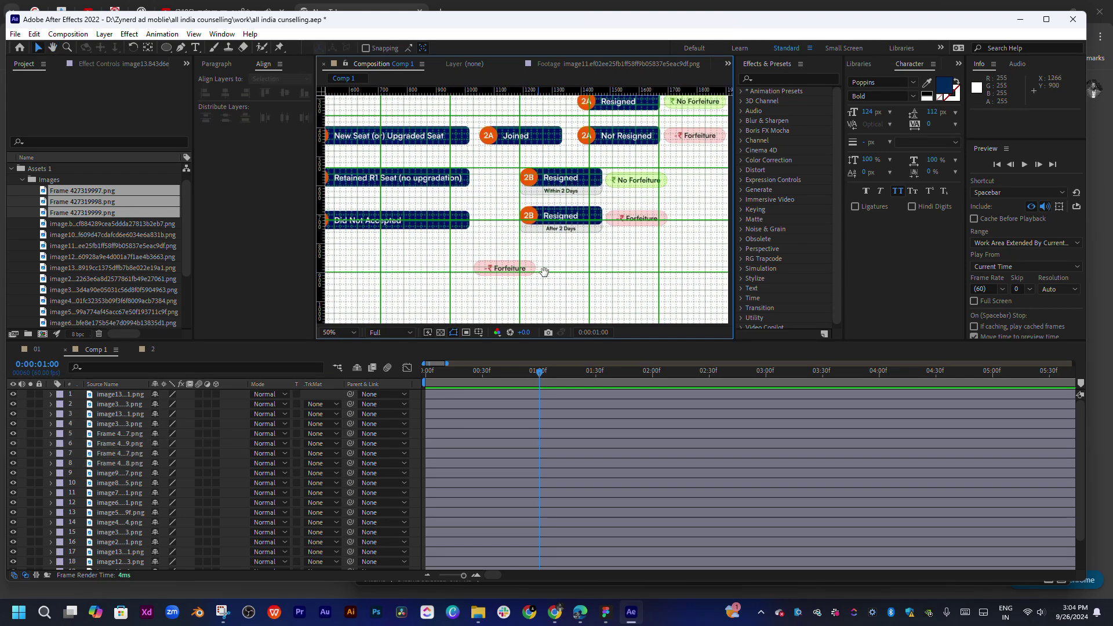
mouse_move(541, 268)
mouse_down()
mouse_move(592, 299)
mouse_move(618, 261)
mouse_move(582, 258)
mouse_up()
- Move the lone Forfeiture tag slightly left and about 43 px up
key(v)
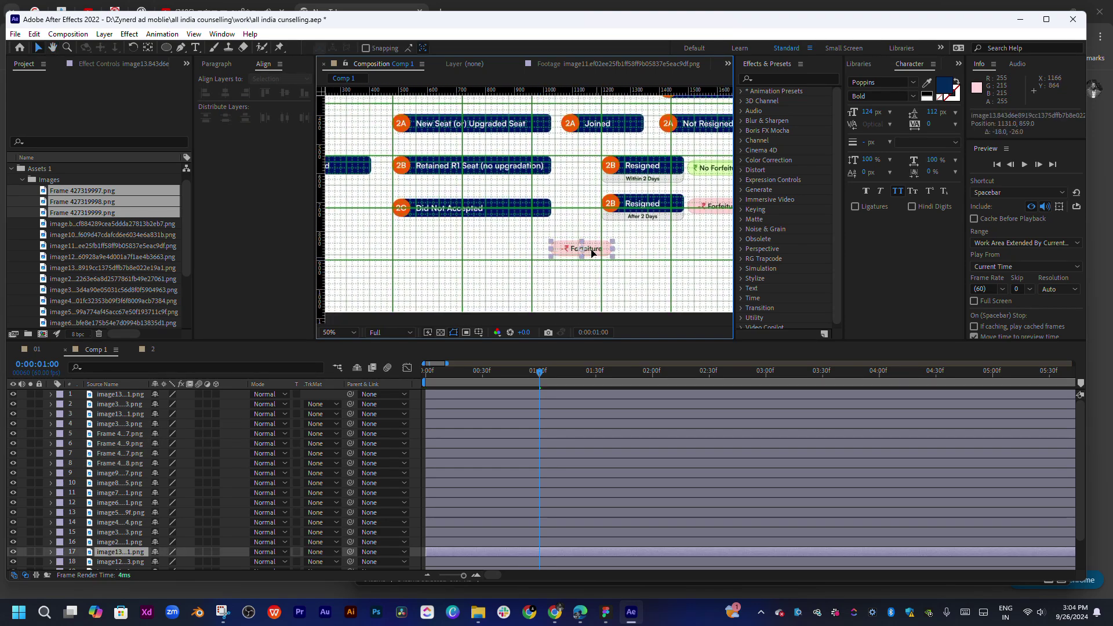
scroll(583, 258, up, 2)
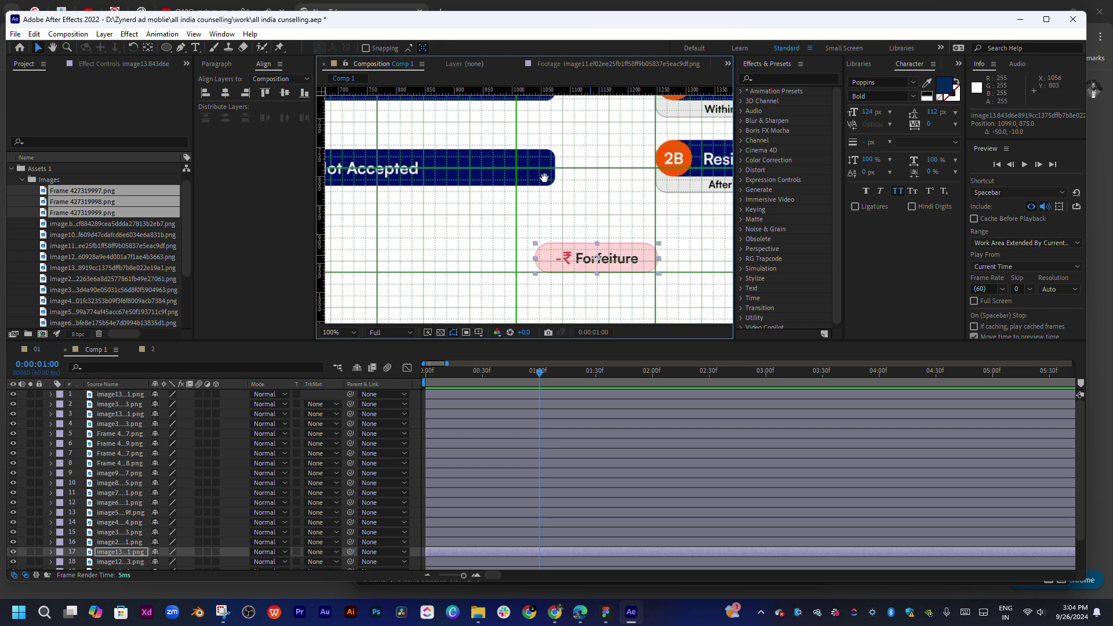
scroll(583, 257, up, 1)
scroll(584, 239, up, 1)
drag(647, 225, 641, 224)
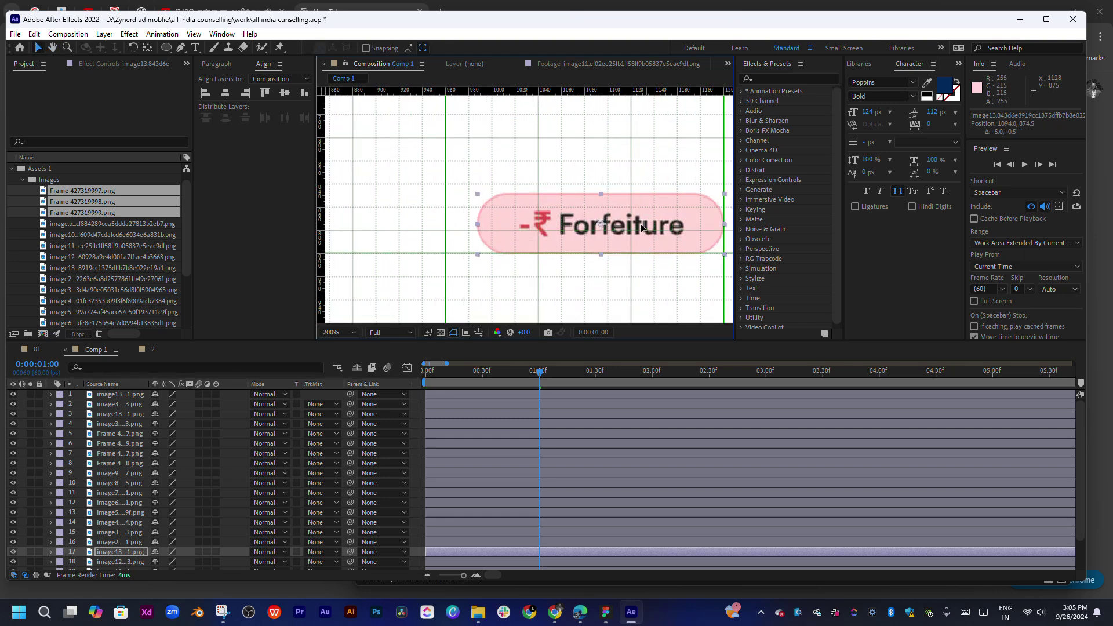
click(649, 273)
scroll(650, 273, down, 2)
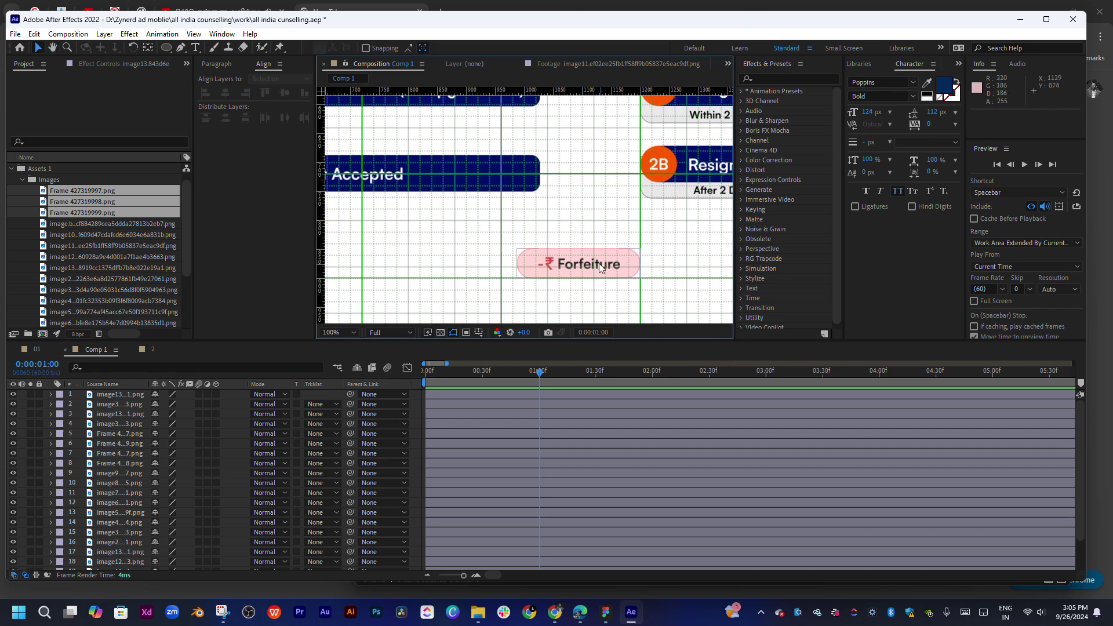
drag(600, 267, 599, 241)
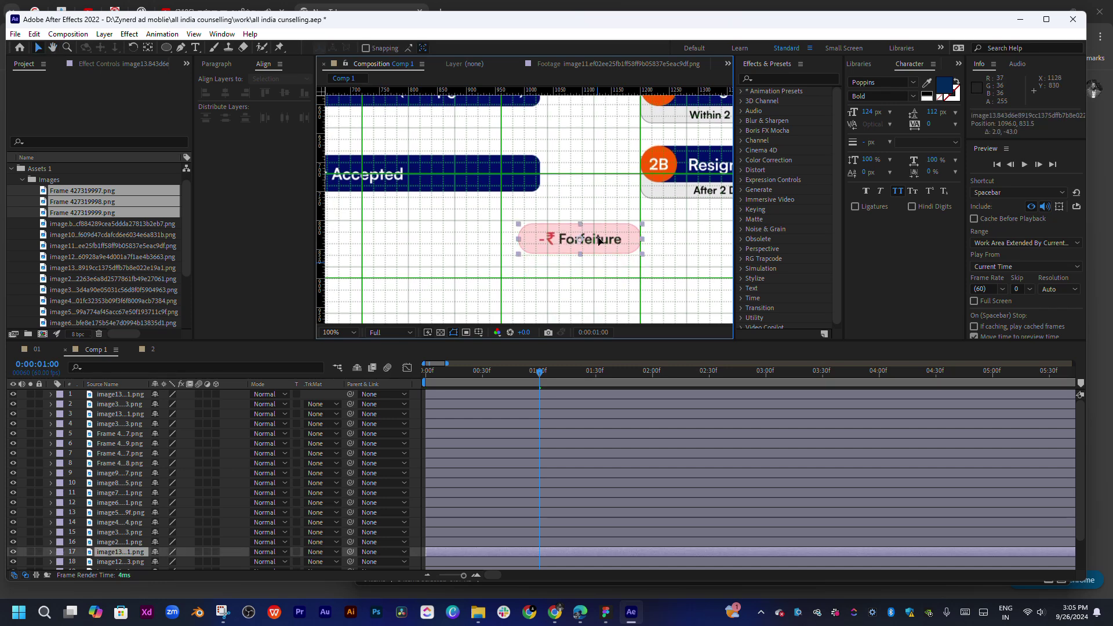
click(641, 275)
scroll(656, 284, down, 2)
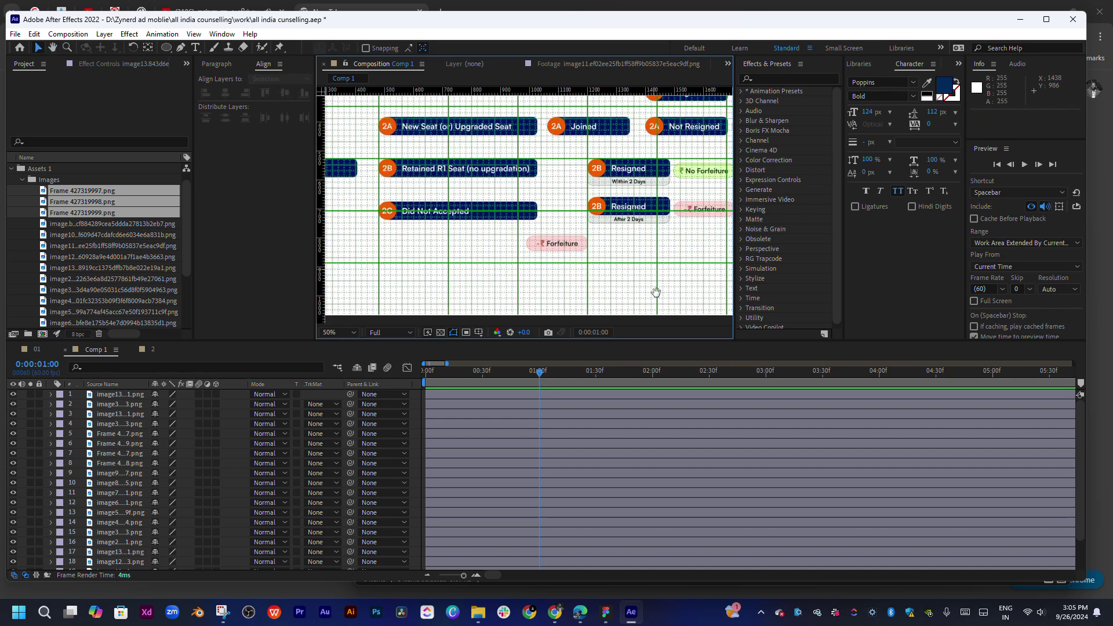
- Undo the accidental position change to the Did Not Accepted box
click(461, 214)
mouse_move(463, 216)
mouse_down()
mouse_move(535, 206)
mouse_move(555, 245)
mouse_move(558, 214)
mouse_move(558, 250)
mouse_move(504, 252)
mouse_up()
drag(577, 233, 444, 237)
key(ctrl+z)
key(ctrl+z)
key(ctrl+z)
- Reselect the 2B Resigned rows and tags and nudge them into line under the 2A column
mouse_move(438, 195)
mouse_down()
mouse_move(577, 261)
mouse_move(616, 253)
mouse_up()
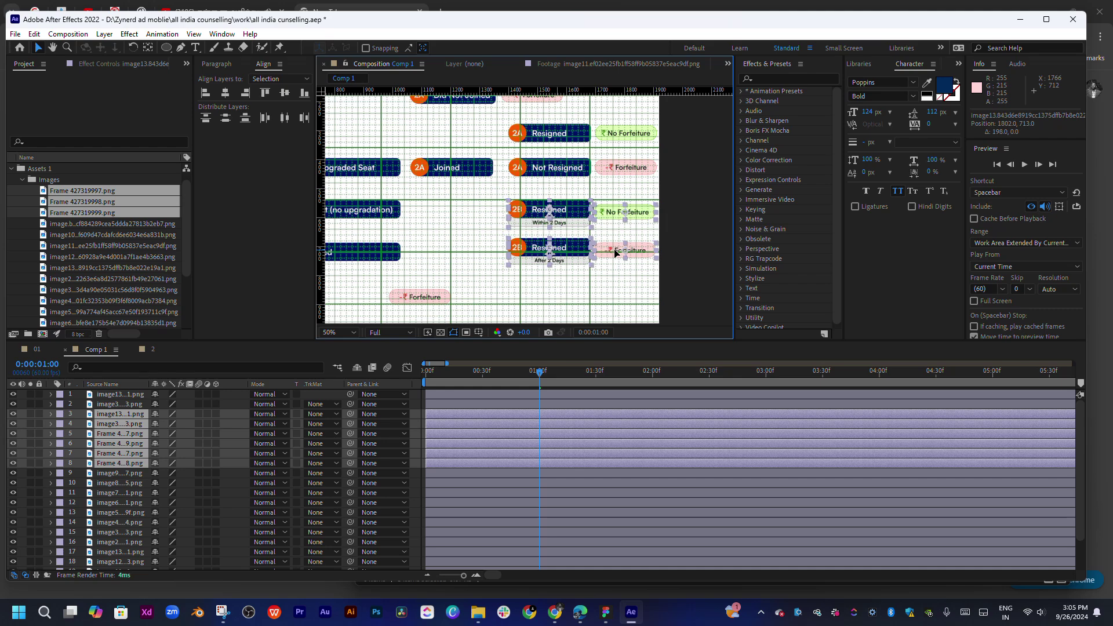
scroll(529, 200, up, 2)
mouse_move(511, 178)
mouse_down()
mouse_move(514, 219)
mouse_move(520, 170)
mouse_up()
scroll(524, 232, up, 2)
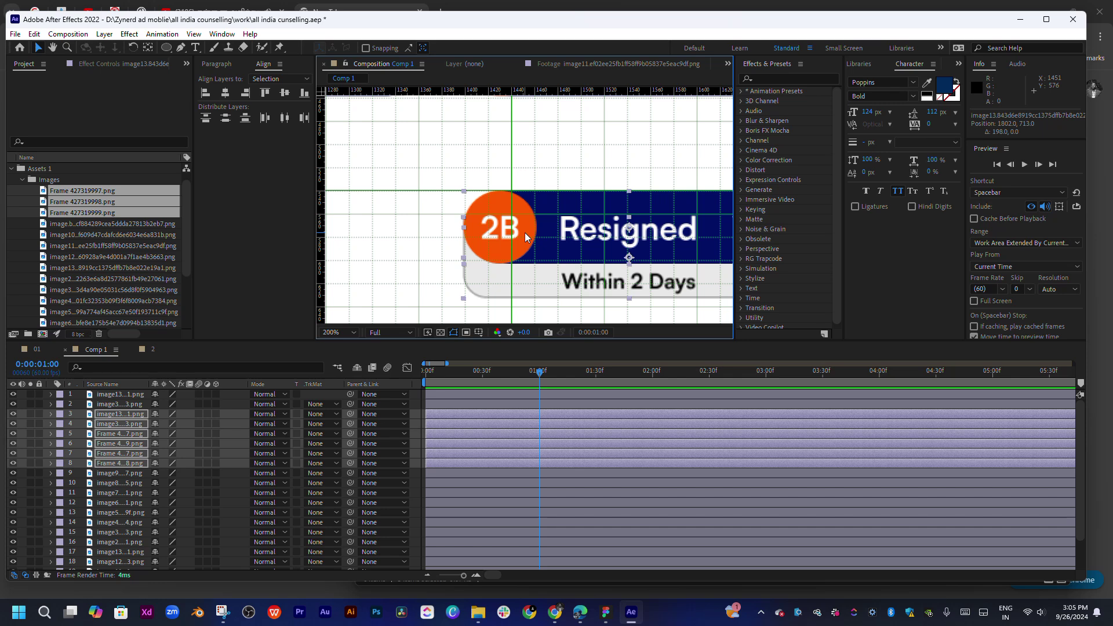
key(Right)
key(Right)
key(Right)
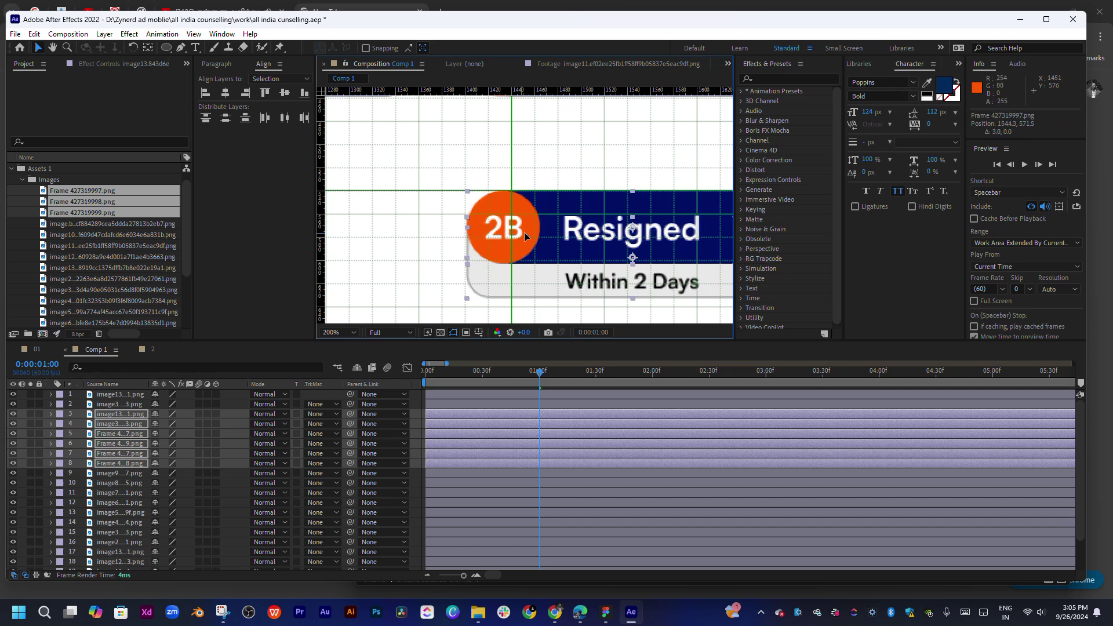
key(Left)
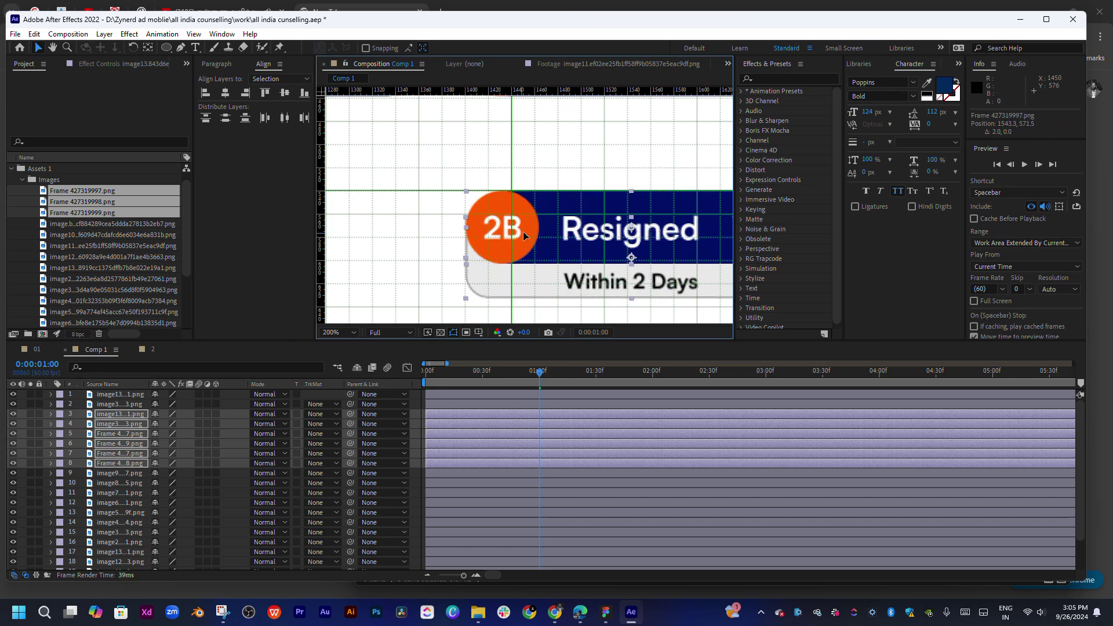
key(Left)
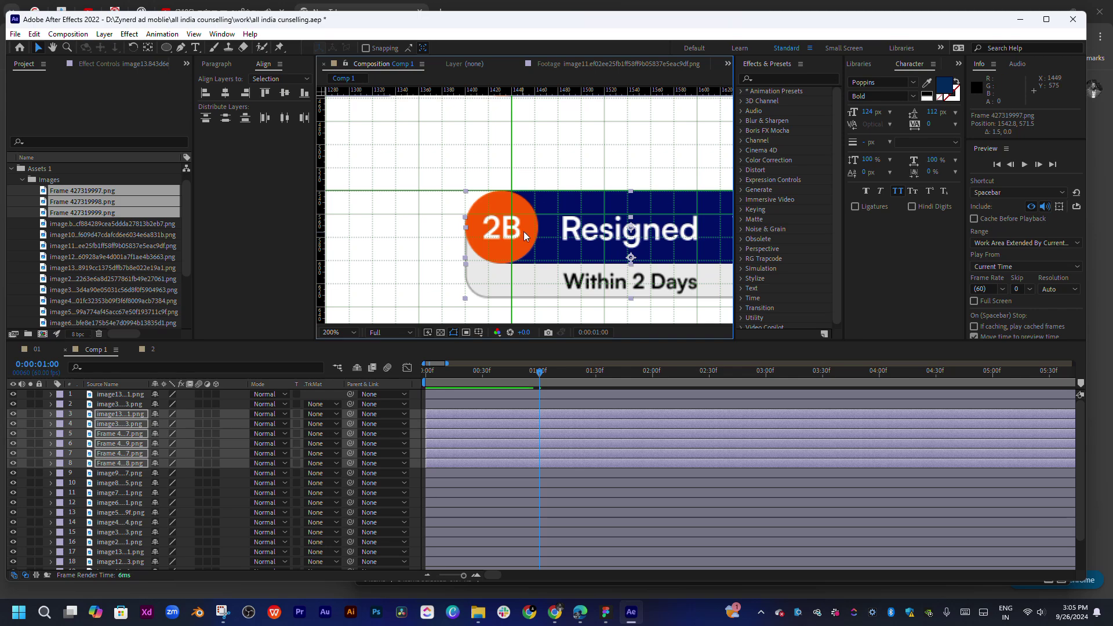
scroll(524, 234, down, 2)
scroll(527, 226, down, 2)
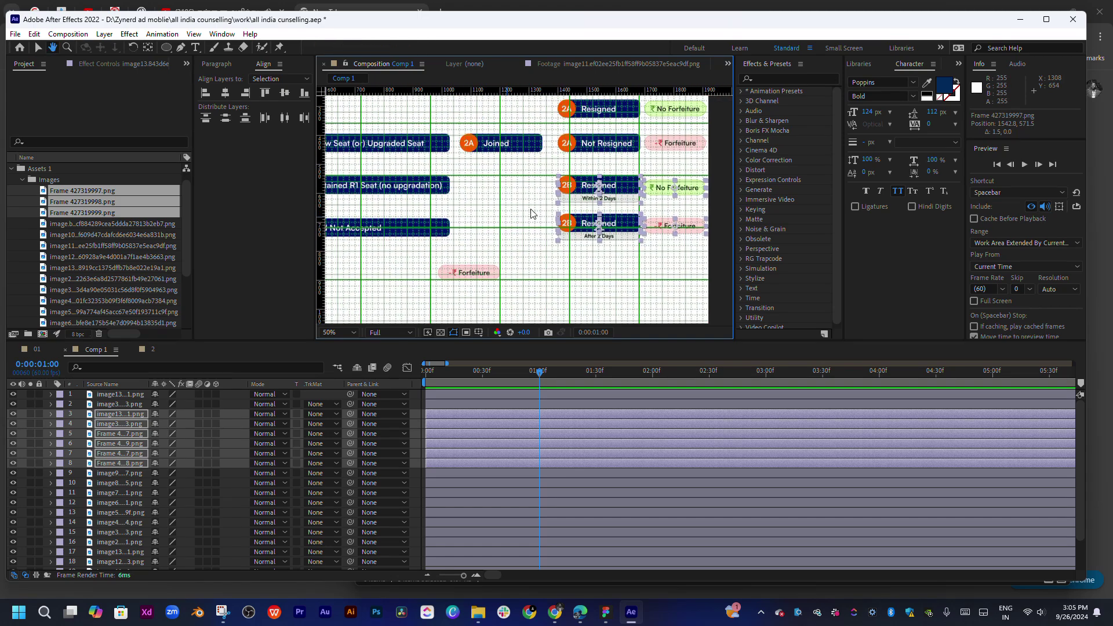
mouse_move(472, 272)
mouse_down()
mouse_move(471, 226)
mouse_move(498, 231)
mouse_up()
scroll(499, 230, up, 2)
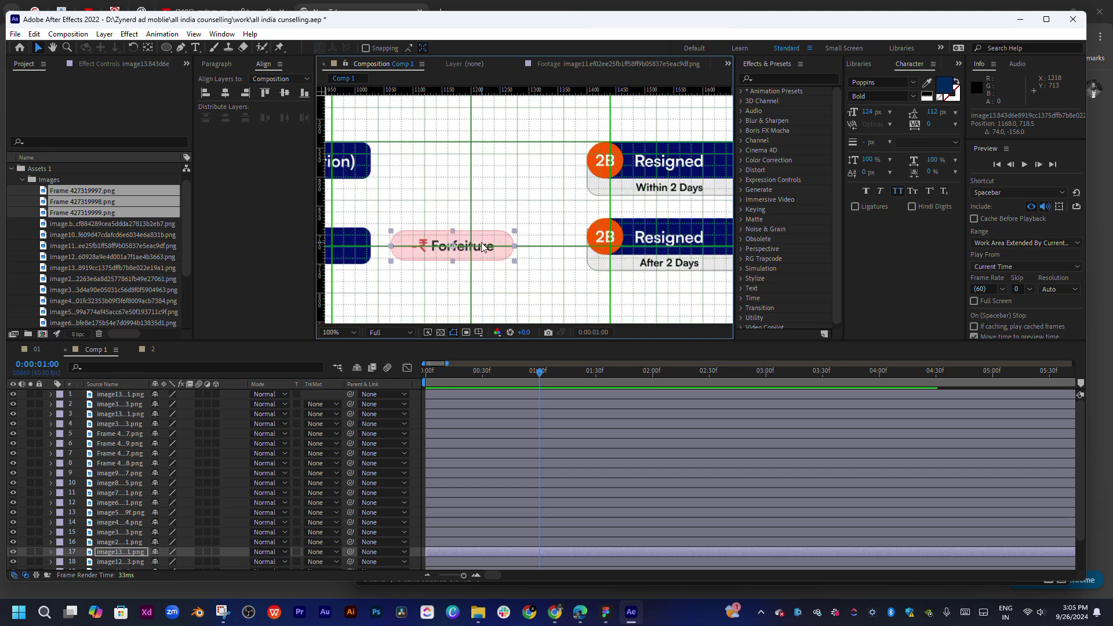
scroll(510, 235, up, 1)
scroll(535, 246, up, 1)
mouse_move(536, 243)
mouse_down()
mouse_move(580, 221)
mouse_move(552, 249)
mouse_up()
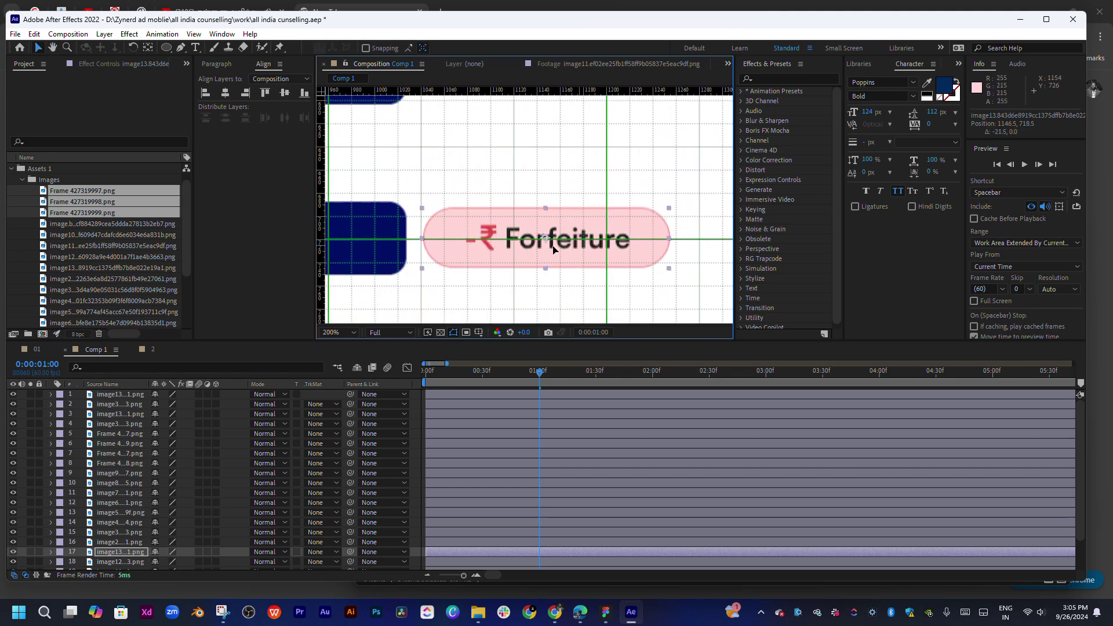
scroll(553, 245, down, 4)
click(607, 243)
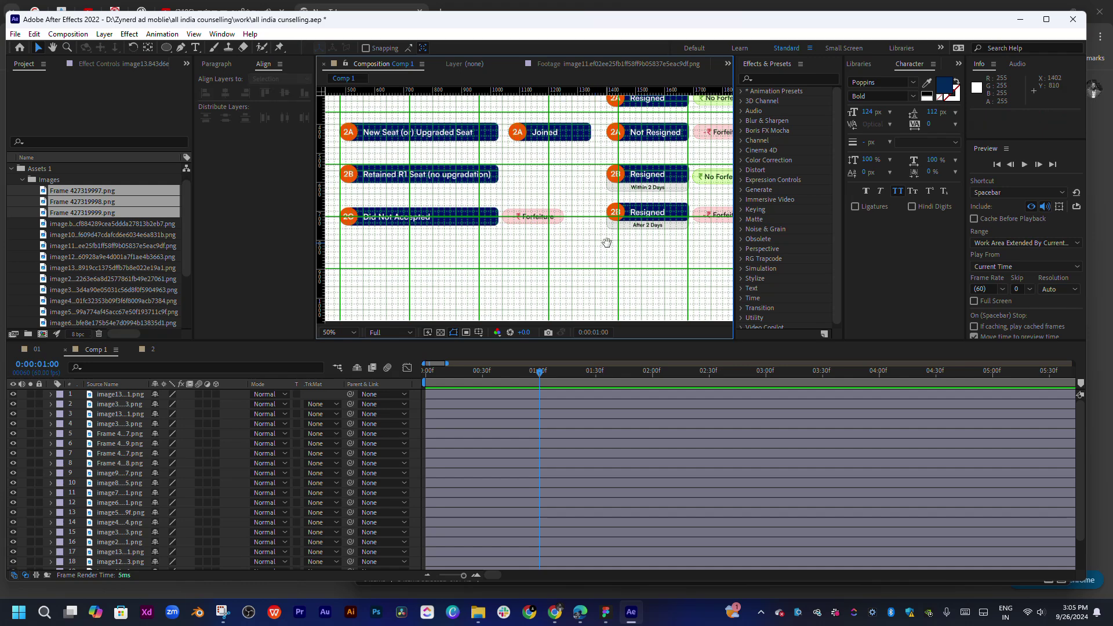
mouse_move(606, 243)
mouse_down()
mouse_move(548, 255)
mouse_move(556, 290)
mouse_up()
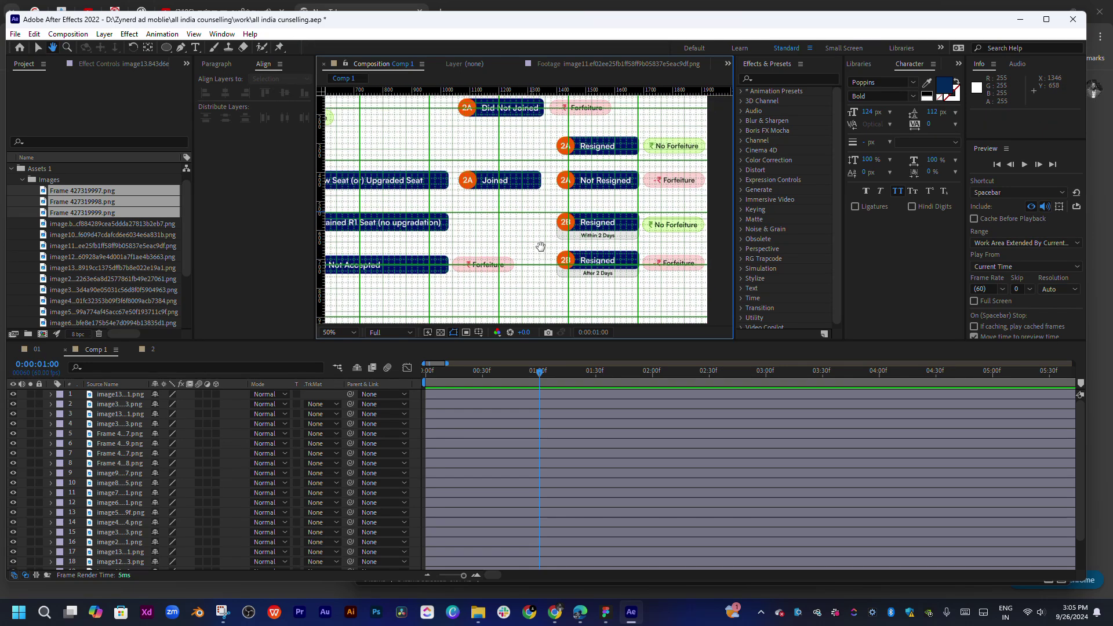
- Hide the grid dots and the proportional grid lines in the viewer
click(474, 332)
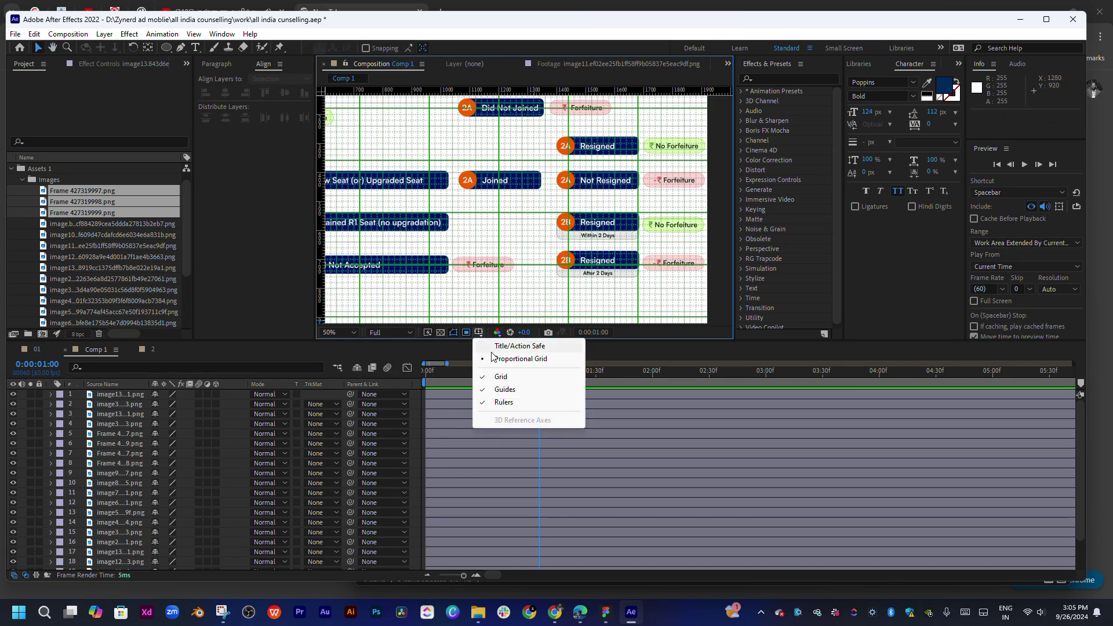
click(505, 374)
click(479, 332)
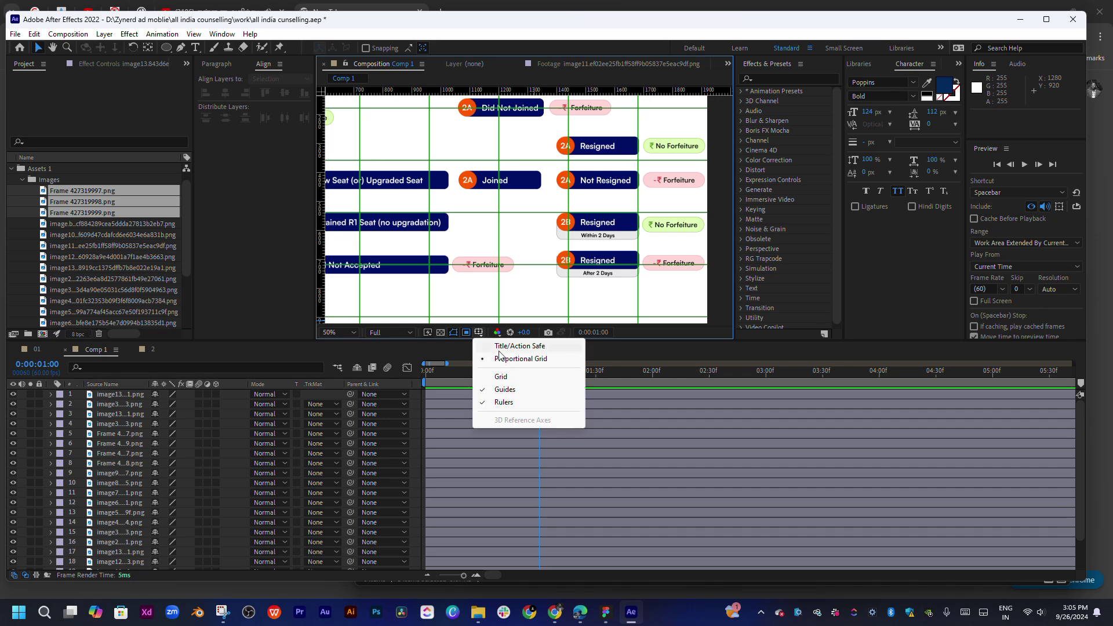
click(502, 360)
scroll(504, 246, down, 2)
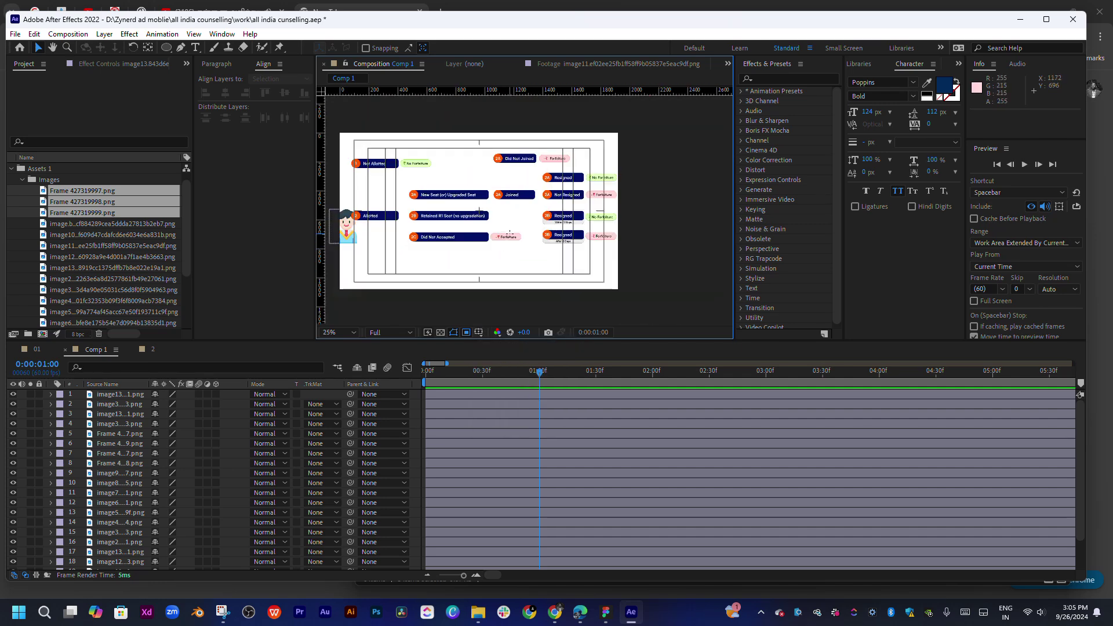
click(673, 192)
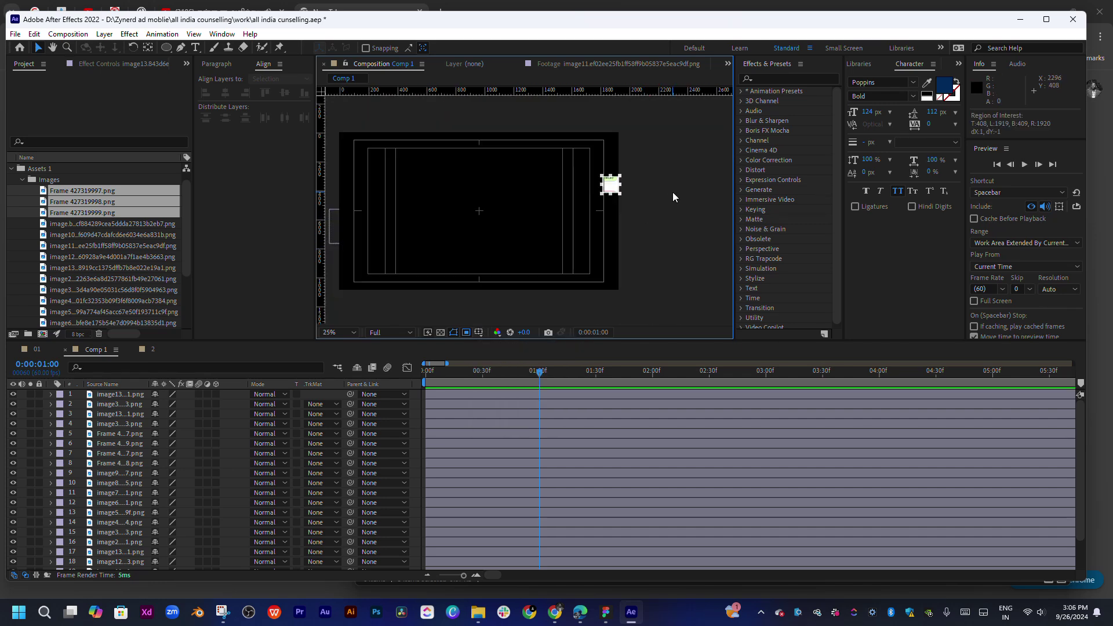
key(ctrl+z)
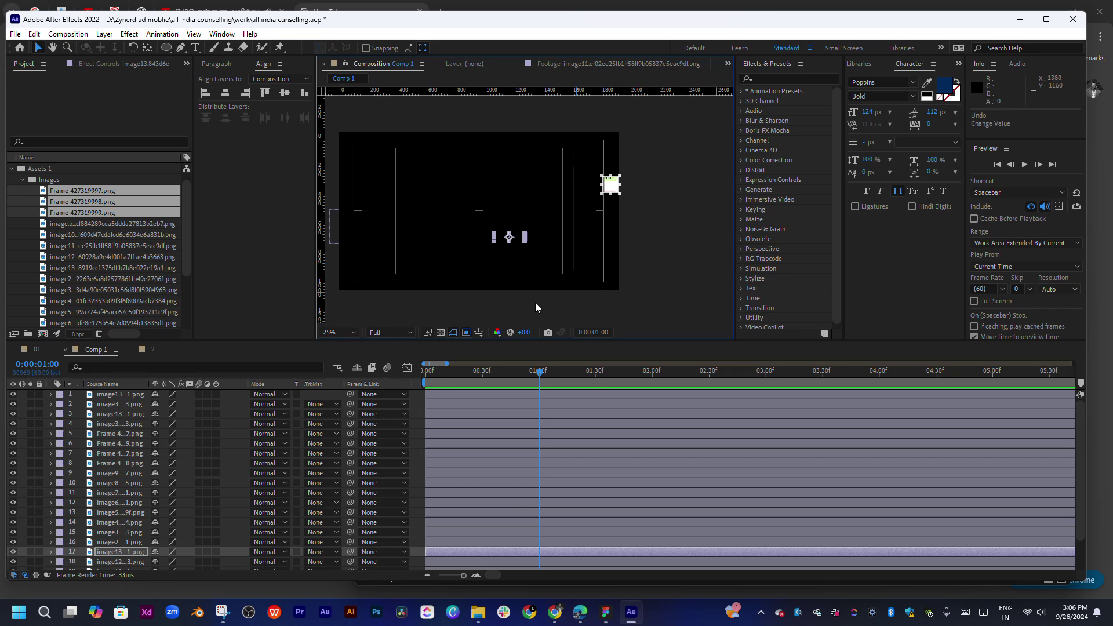
- Turn off Region of Interest and move the character toward the comp's left edge
click(479, 332)
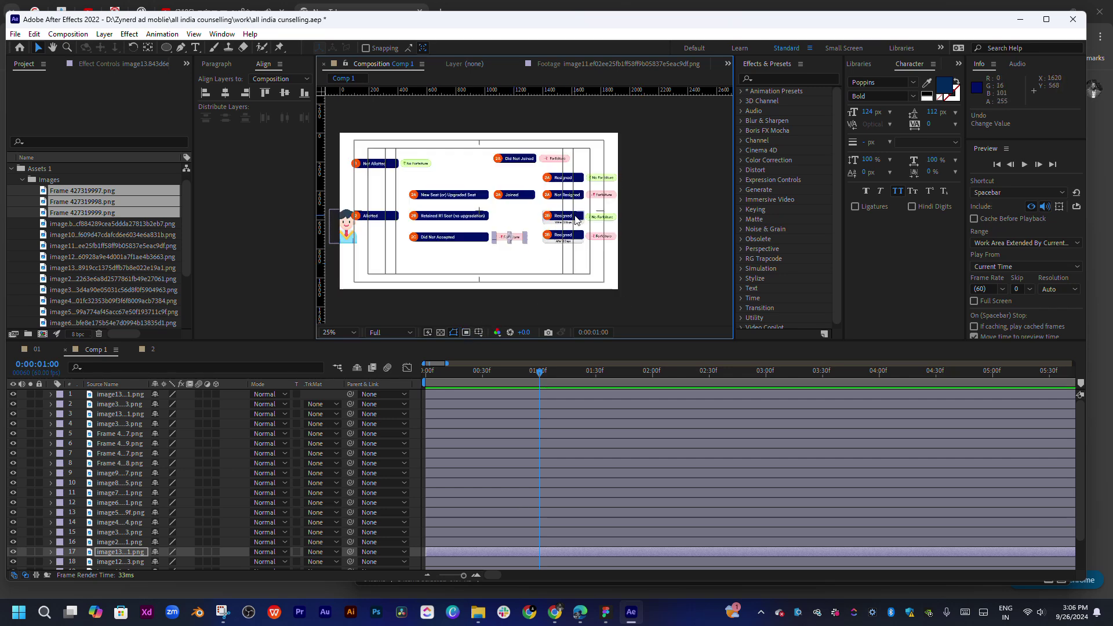
click(637, 201)
scroll(504, 222, left, 2)
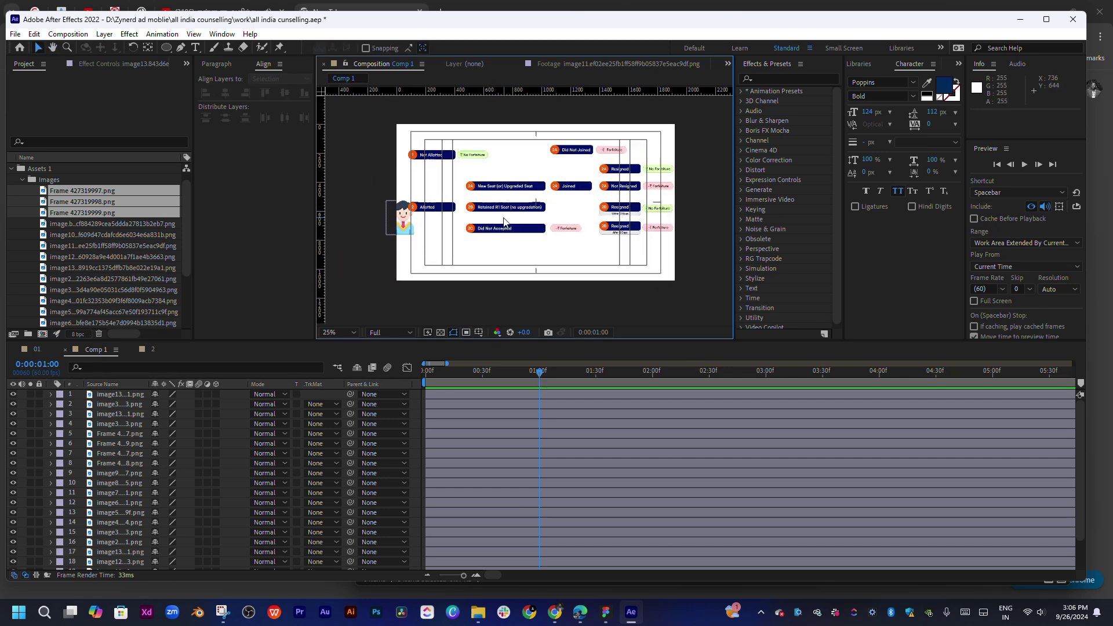
scroll(503, 221, up, 2)
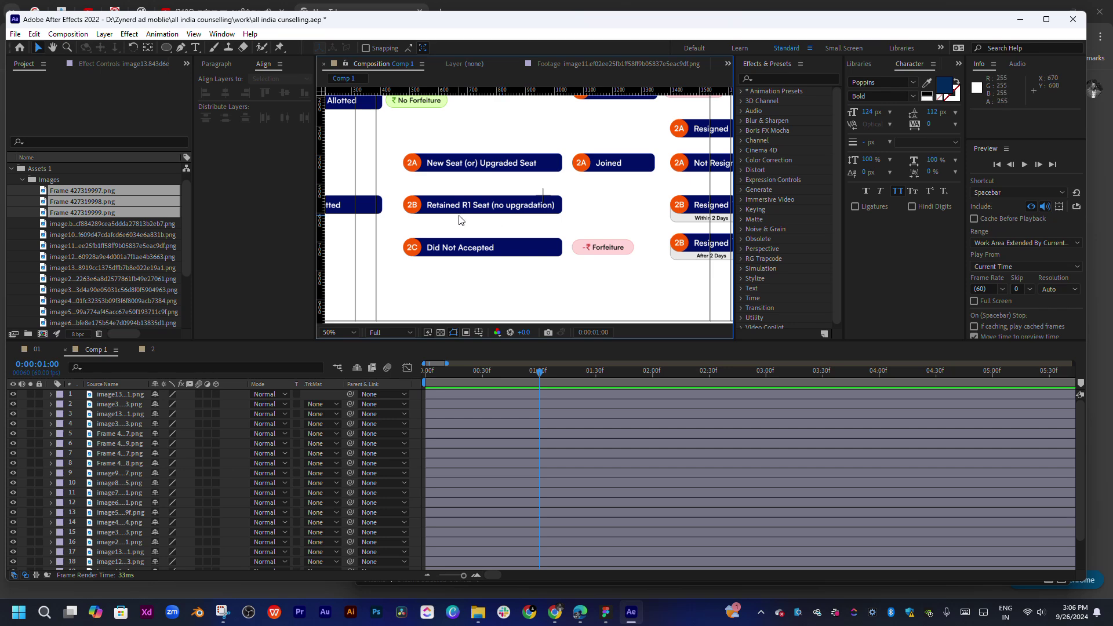
scroll(460, 219, left, 7)
mouse_move(508, 250)
mouse_down()
mouse_move(478, 216)
mouse_move(480, 225)
mouse_up()
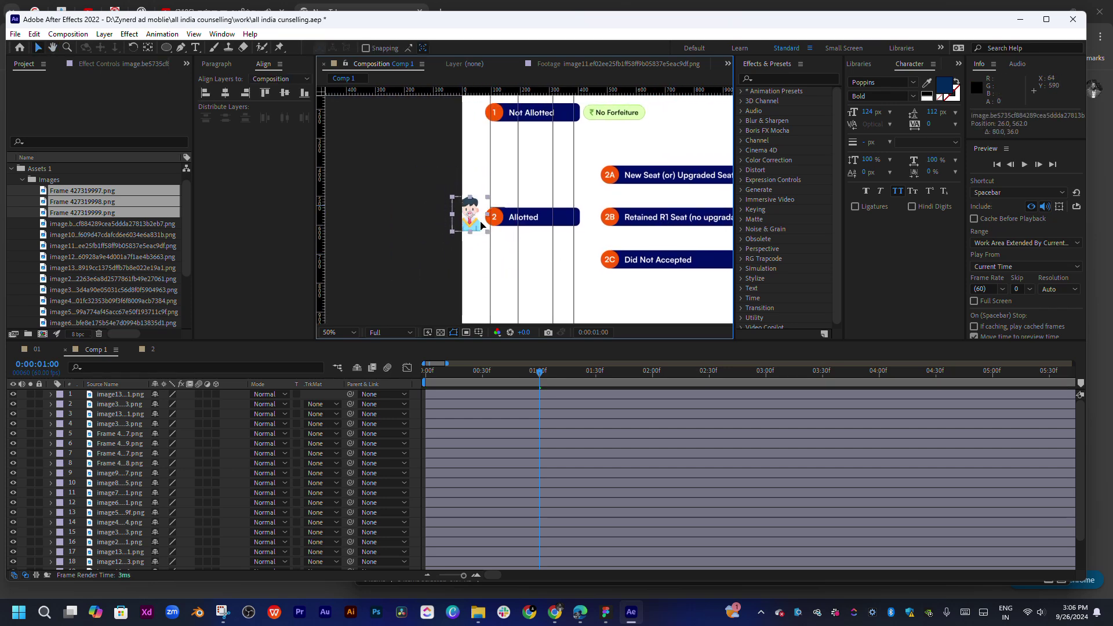
- Place the character below the Allotted box
scroll(480, 225, down, 2)
click(692, 268)
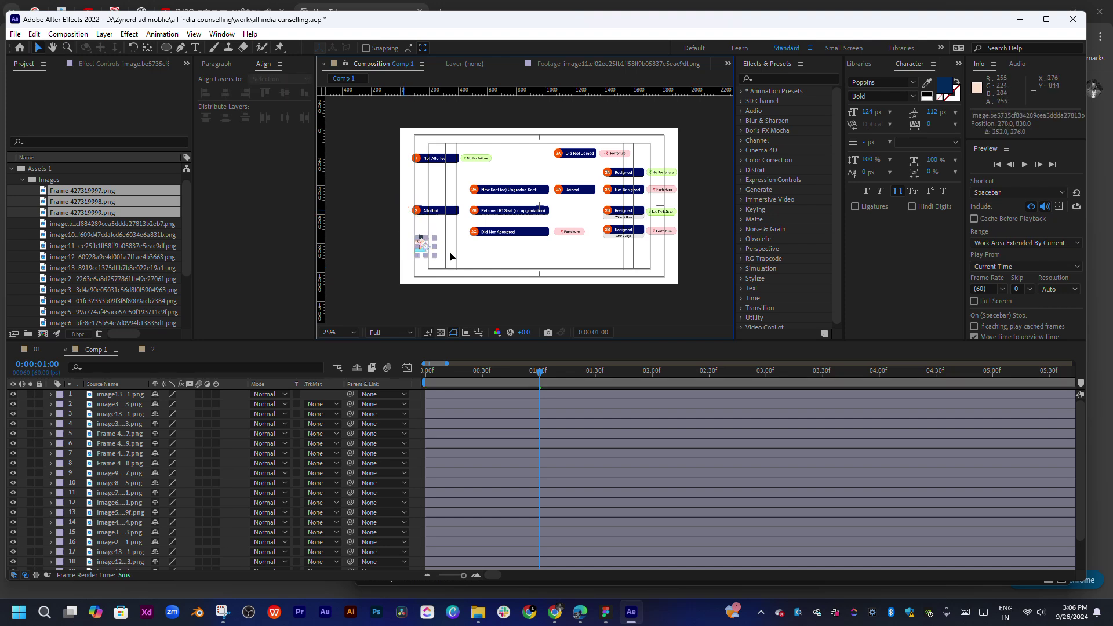
drag(409, 214, 457, 258)
click(527, 264)
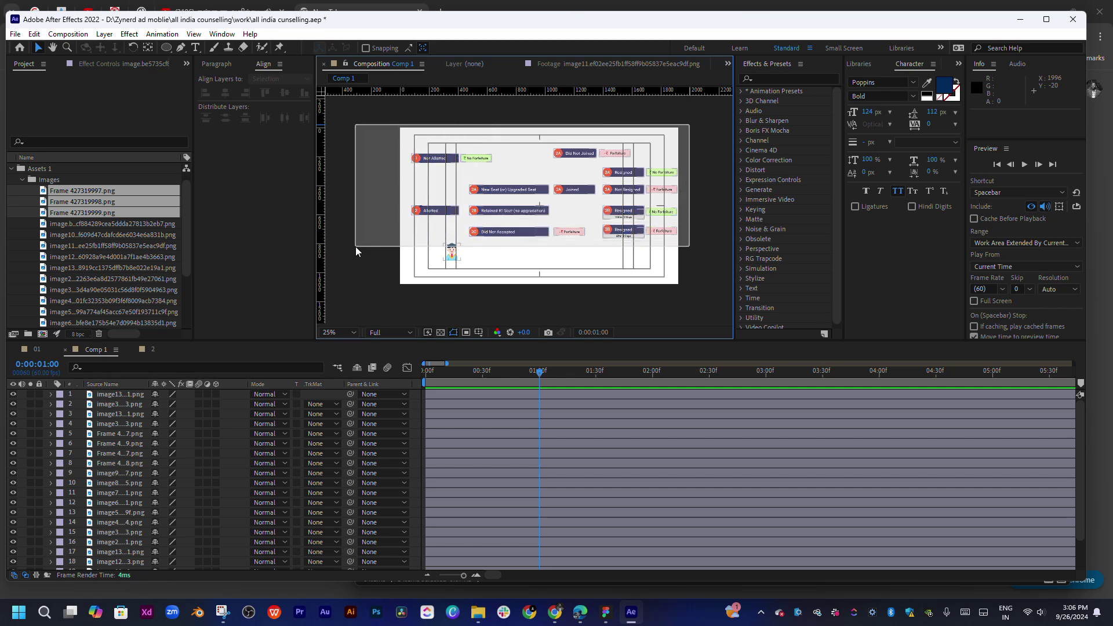
- Shift every flowchart layer down slightly together and maximize the composition viewer
drag(676, 142, 357, 264)
drag(527, 234, 527, 245)
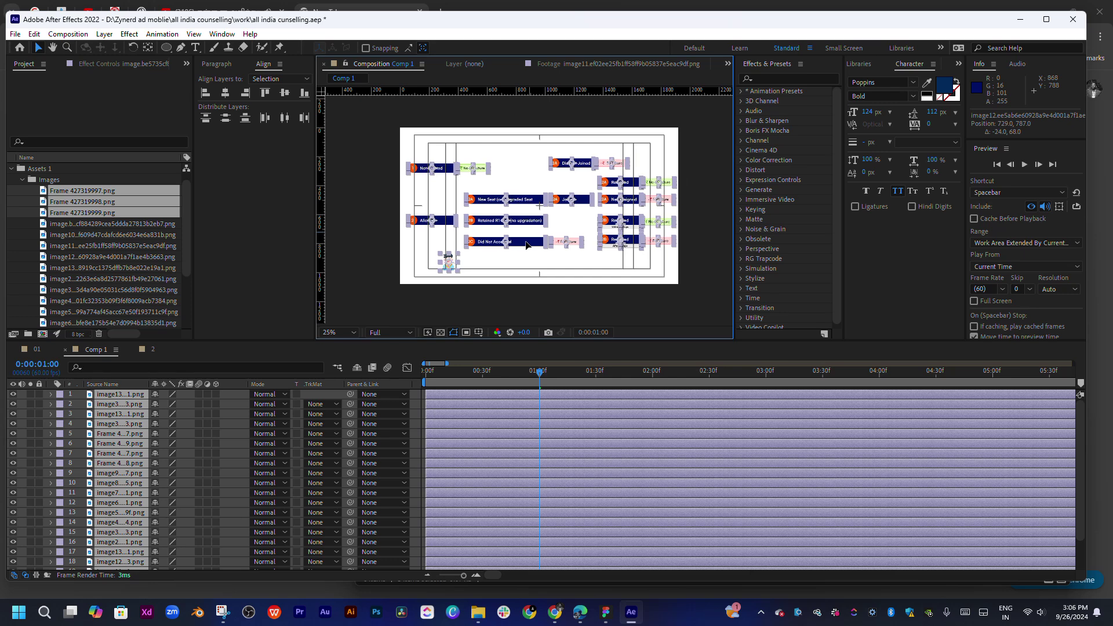
click(714, 218)
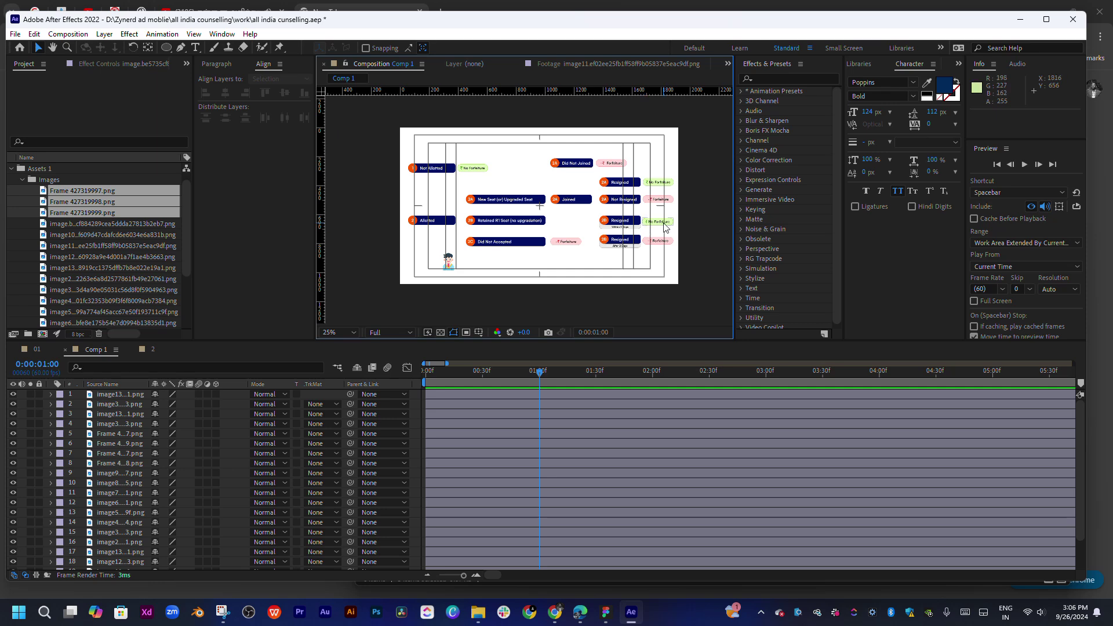
click(667, 223)
key(grave)
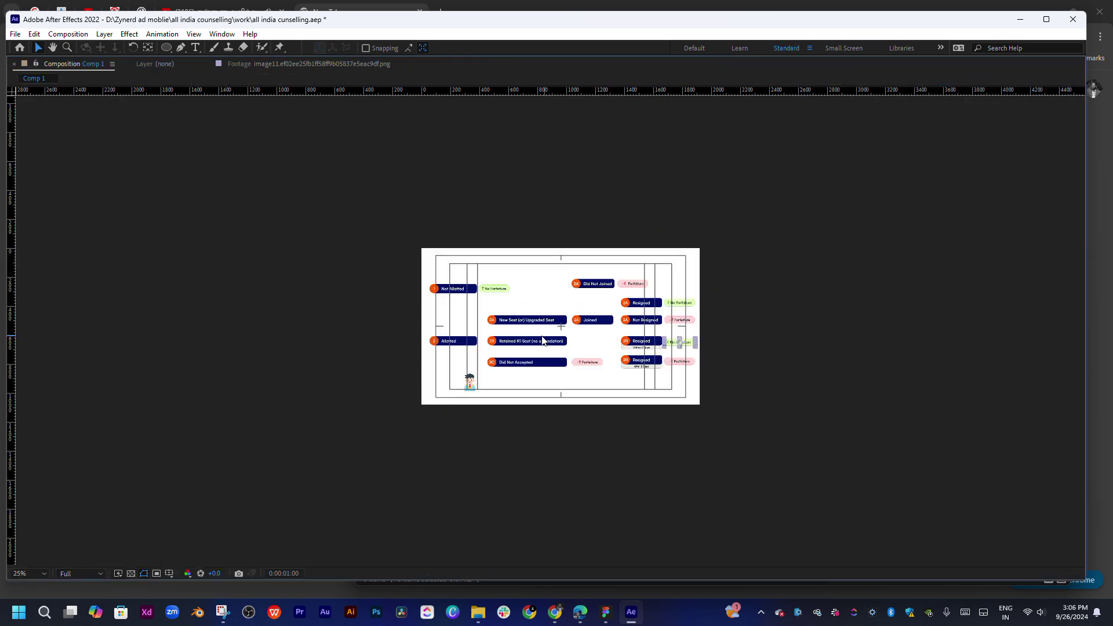
- Set the viewer zoom to Fit and place a vertical guide at the Joined box's left edge
scroll(545, 332, up, 2)
scroll(544, 332, up, 2)
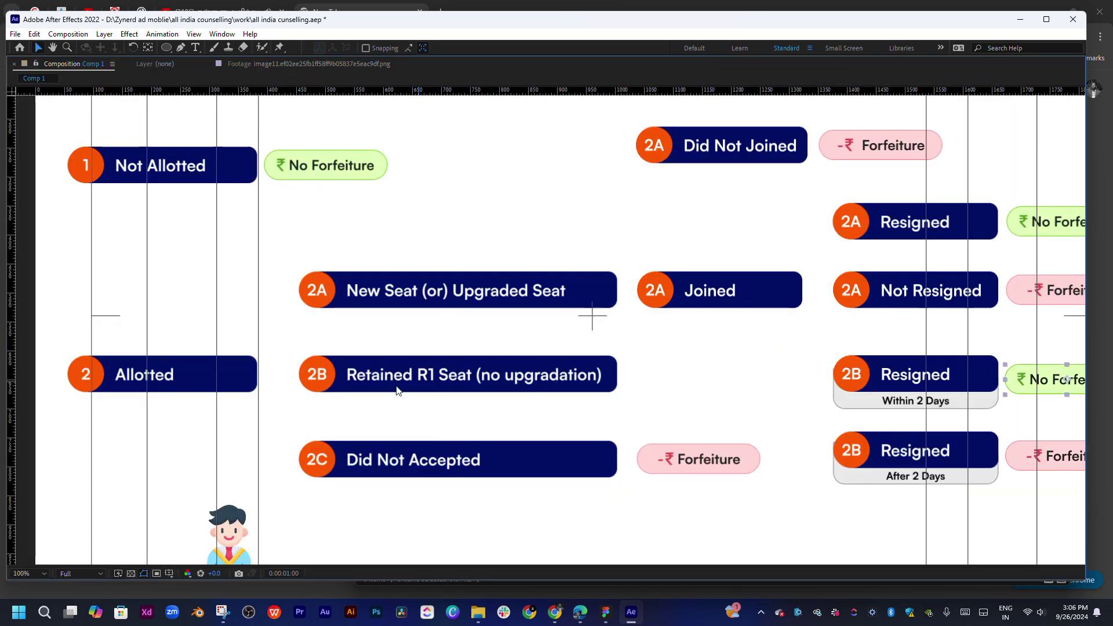
click(30, 574)
click(42, 380)
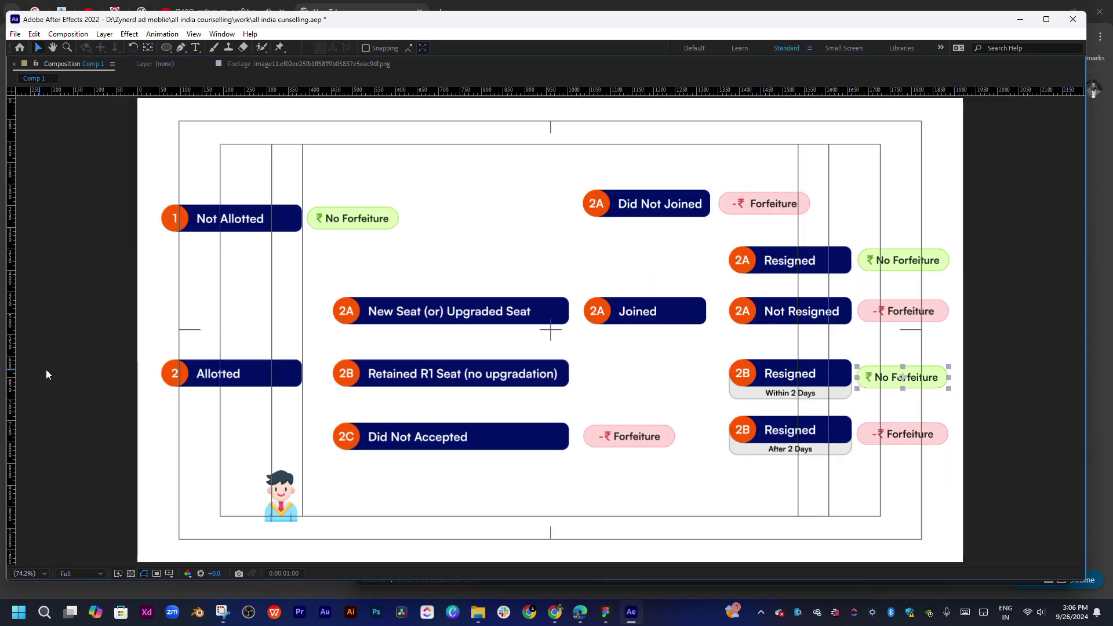
click(1021, 262)
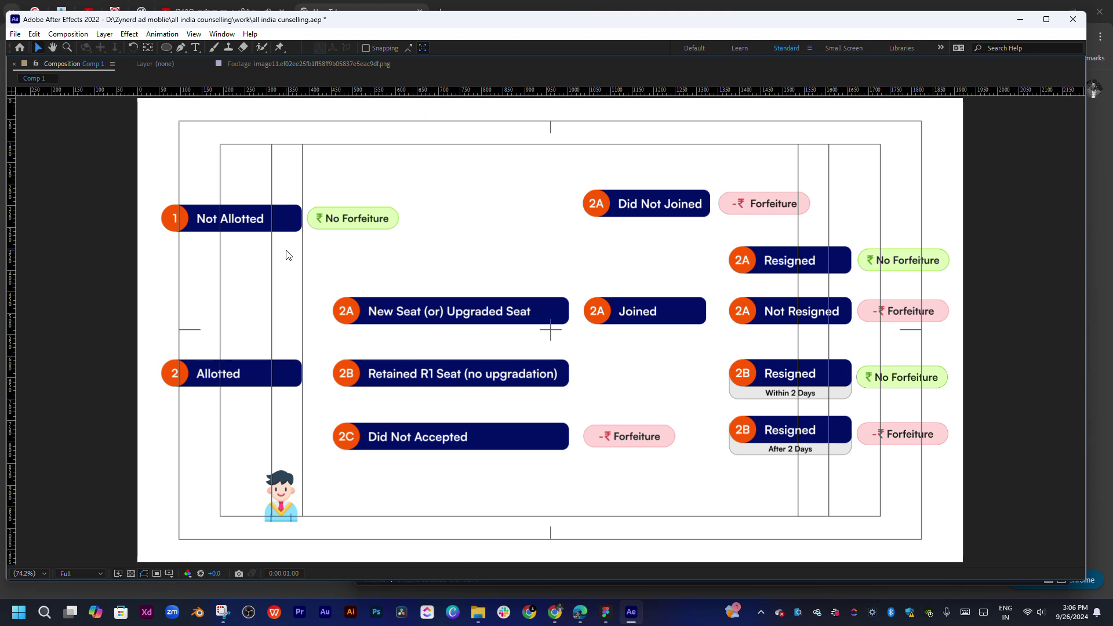
mouse_move(13, 175)
mouse_down()
mouse_move(734, 245)
mouse_move(332, 270)
mouse_up()
drag(333, 270, 584, 259)
- Nudge the 2A Joined box and the Did Not Accepted Forfeiture tag left onto the guide
click(609, 322)
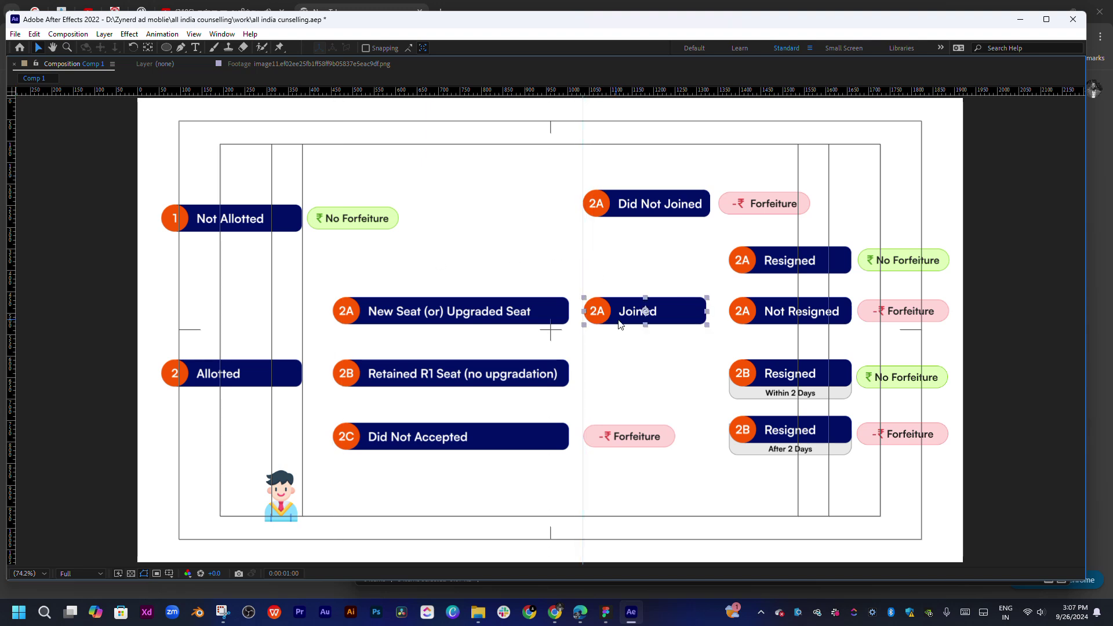
key(Left)
key(Left)
click(635, 436)
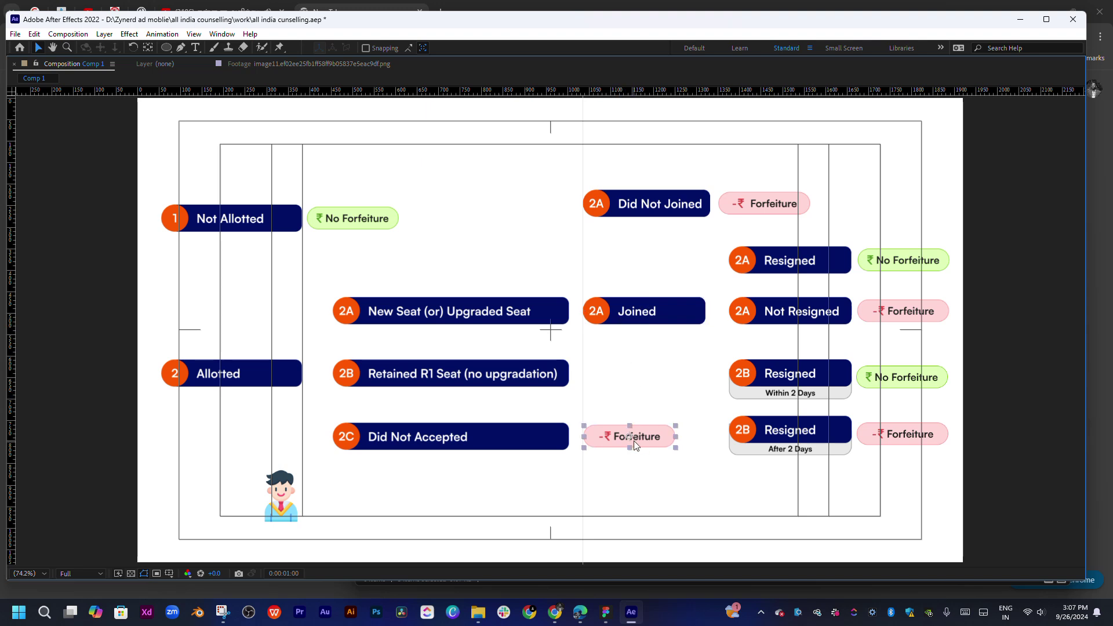
key(Left)
click(644, 406)
- Check the right-column tags against the guide, then remove the guide
drag(583, 350, 857, 345)
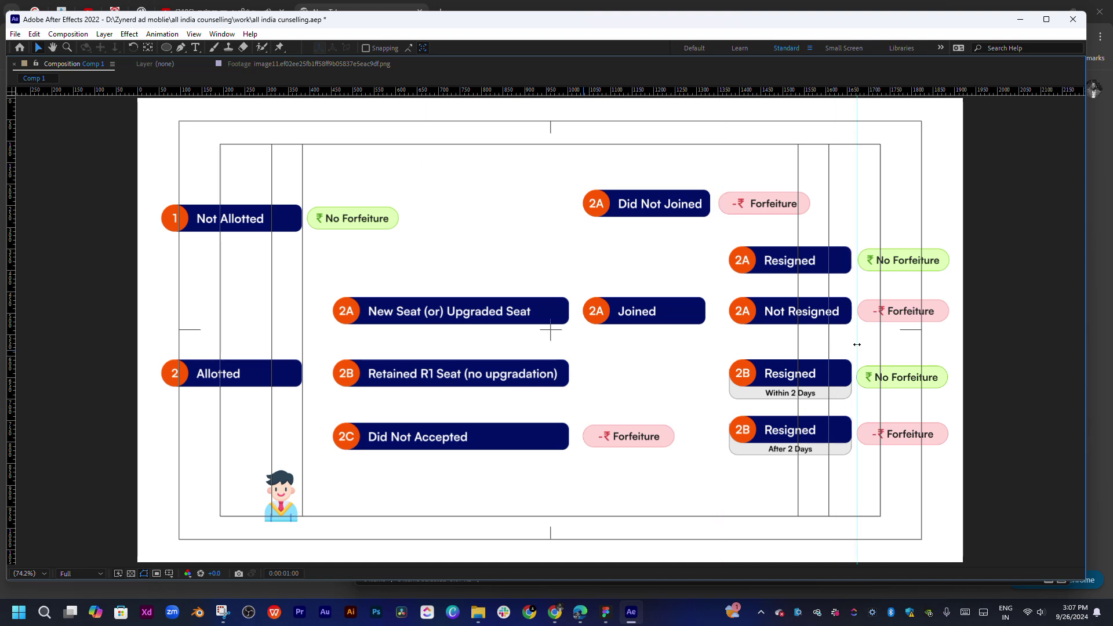
click(868, 385)
click(838, 342)
click(751, 210)
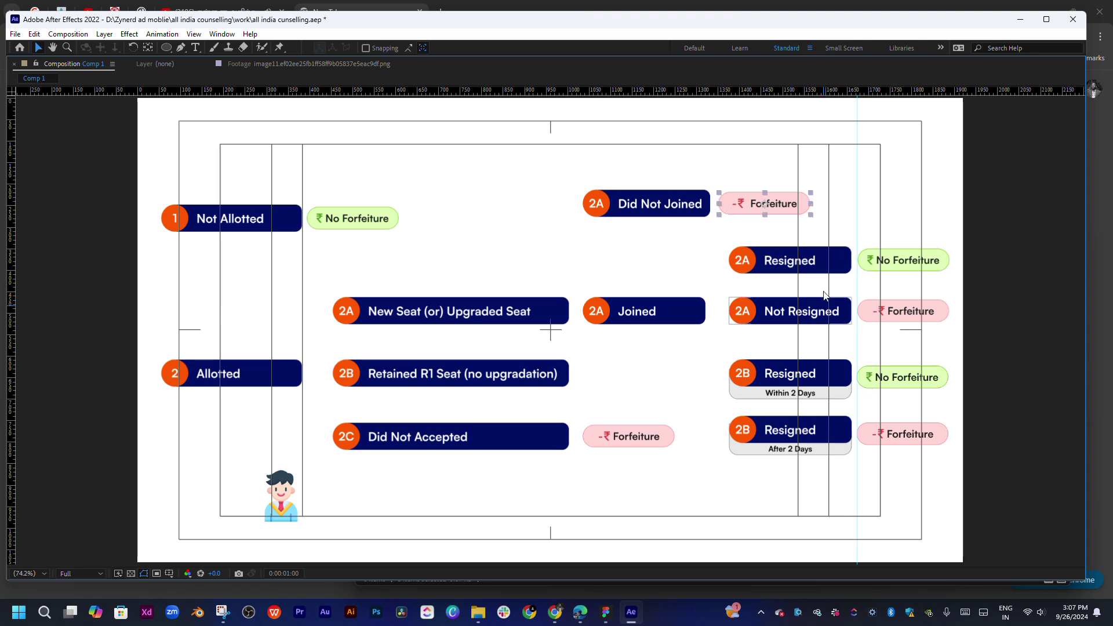
drag(857, 256, 7, 212)
click(85, 248)
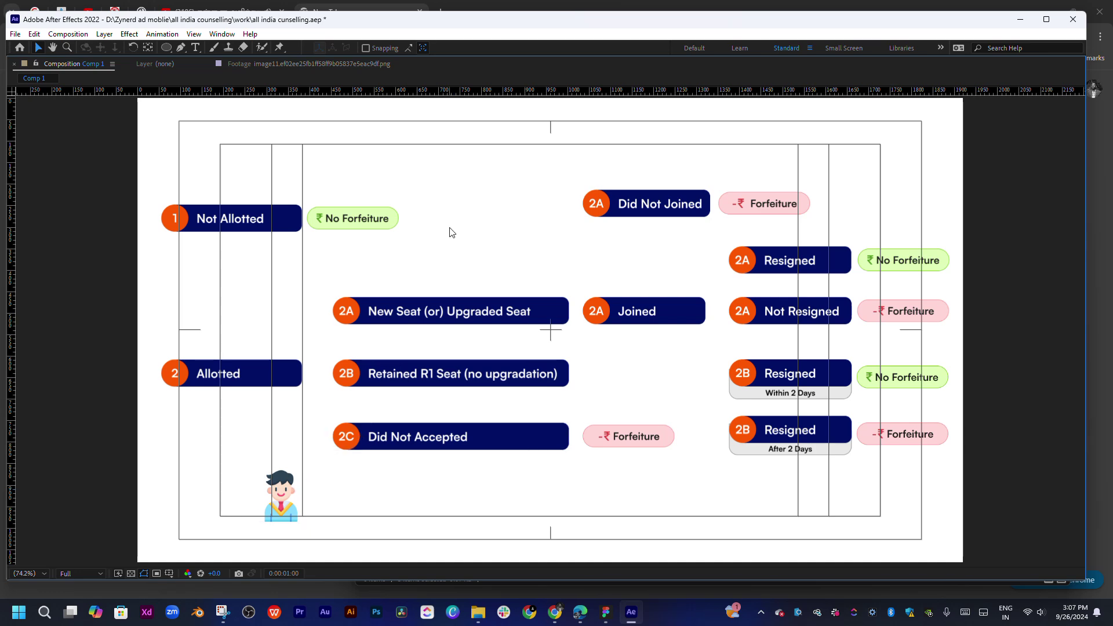
- Restore the full workspace and delete the character from the composition
key(grave)
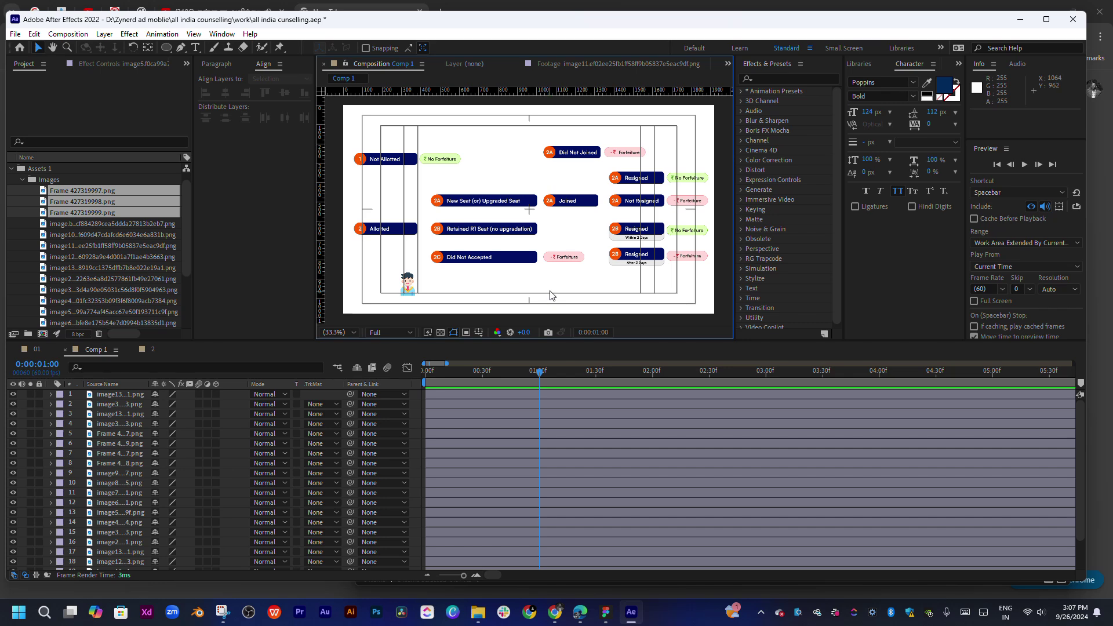
click(412, 293)
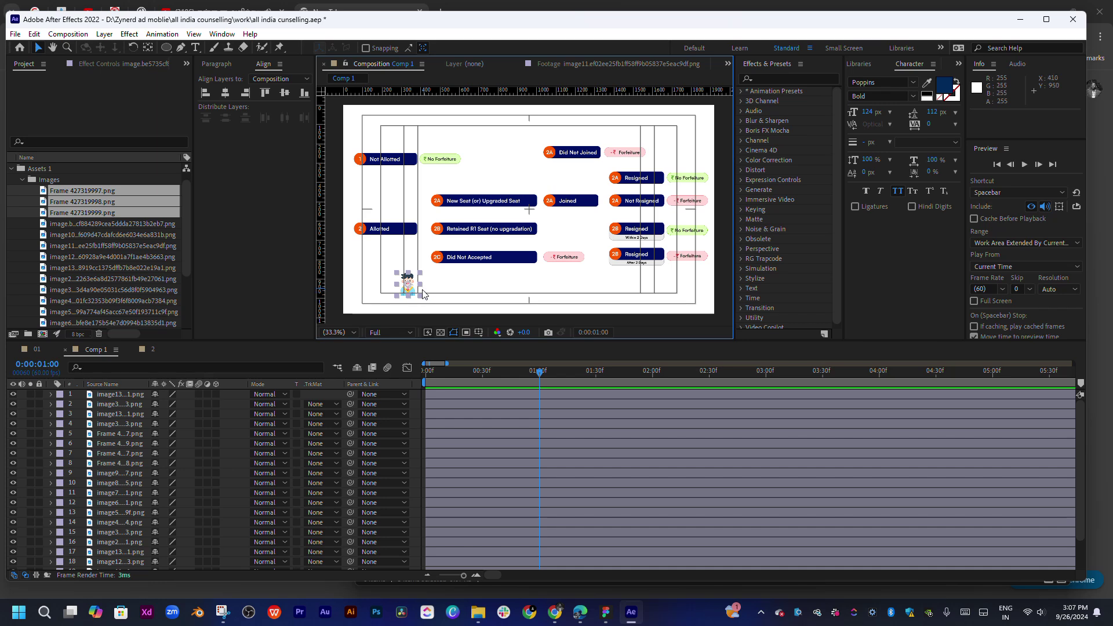
key(Delete)
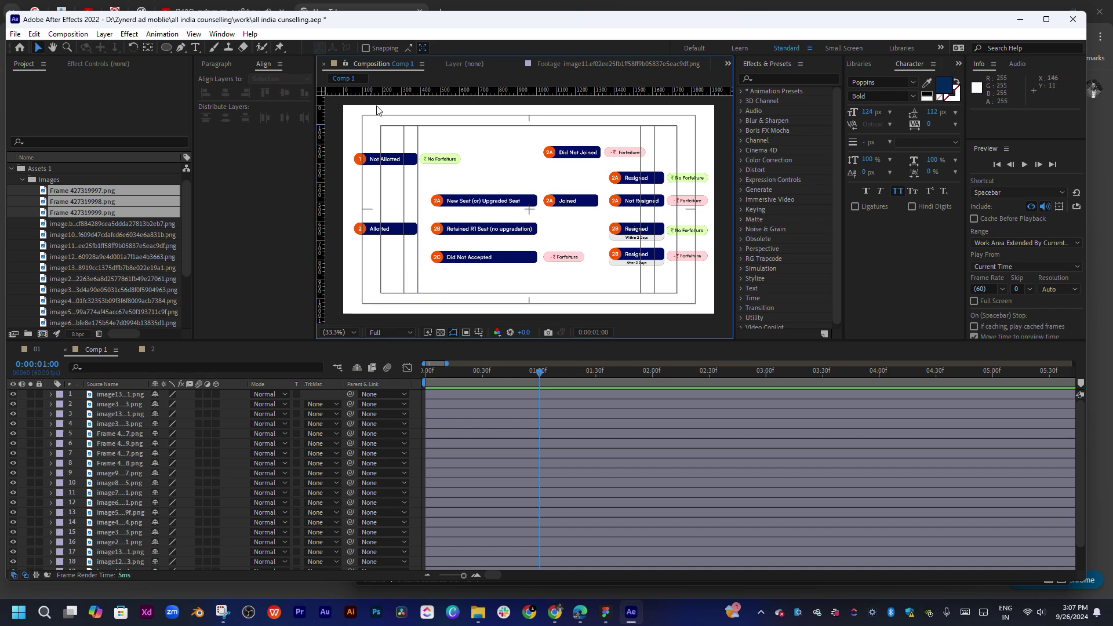